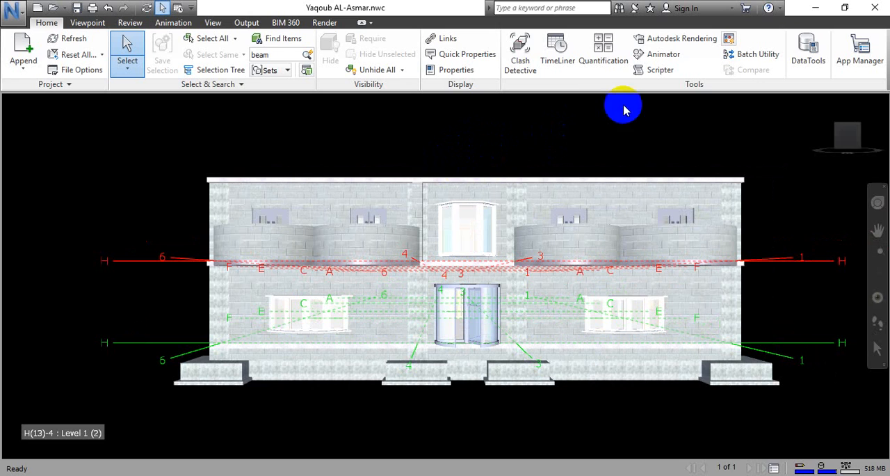
Switch to Revit and view the building's 3D model from the right, back and front.
{"action": "left_click", "coordinate": [817, 8]}
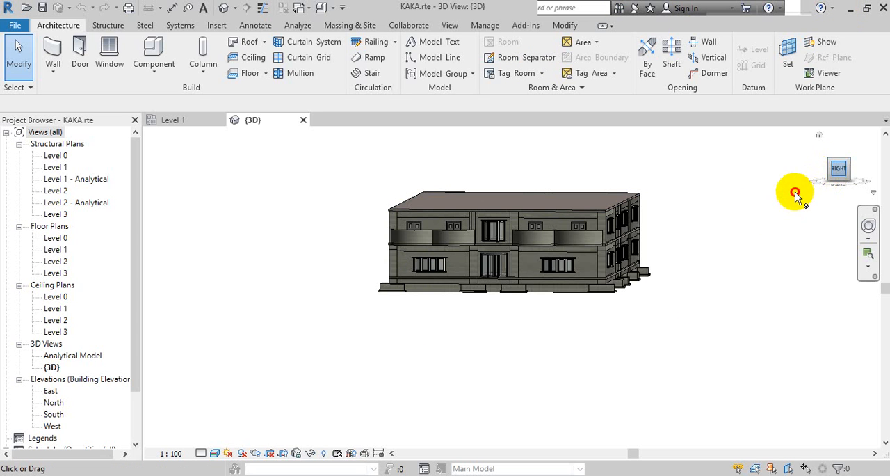
{"action": "left_click", "coordinate": [840, 173]}
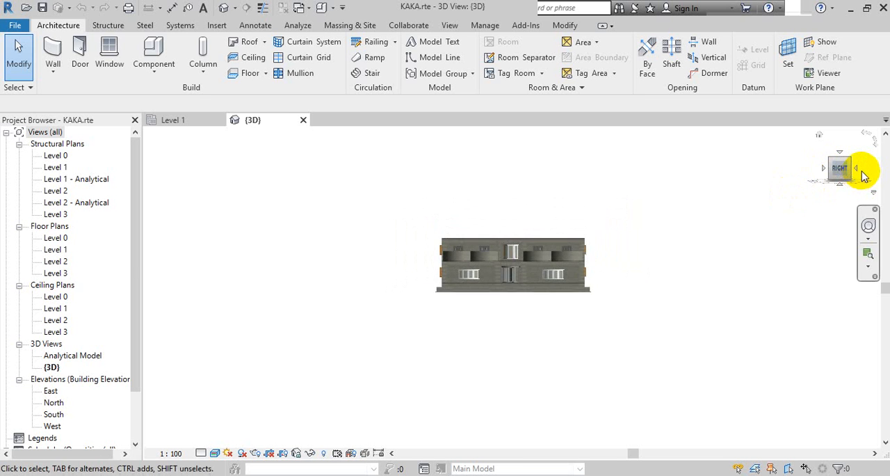
{"action": "left_click", "coordinate": [861, 174]}
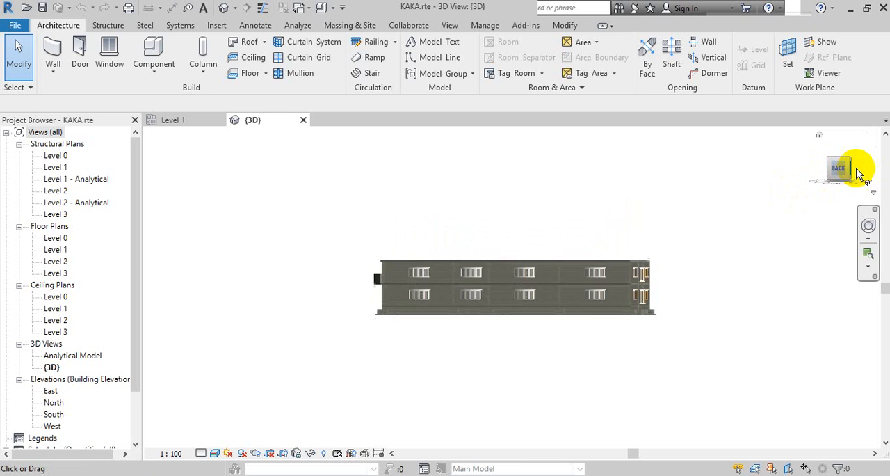
{"action": "left_click", "coordinate": [861, 174]}
{"action": "left_click", "coordinate": [861, 174]}
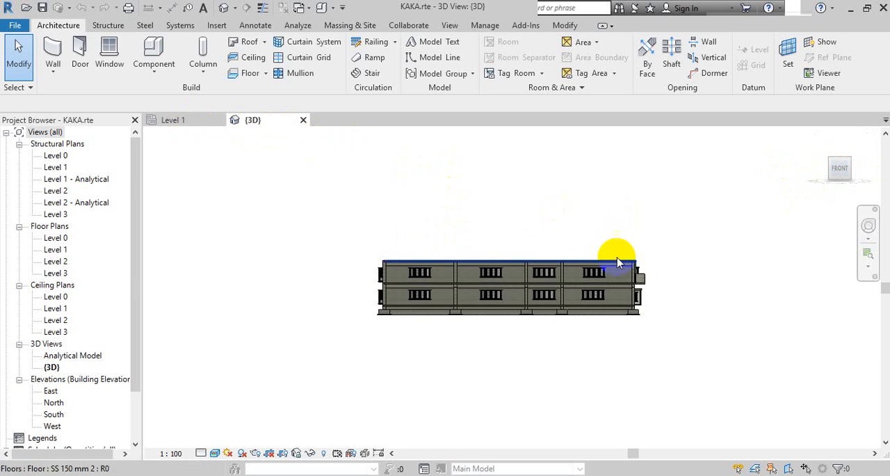
Open the Level 1 structural plan, window-select the whole building, and clear the selection.
{"action": "left_click", "coordinate": [182, 120]}
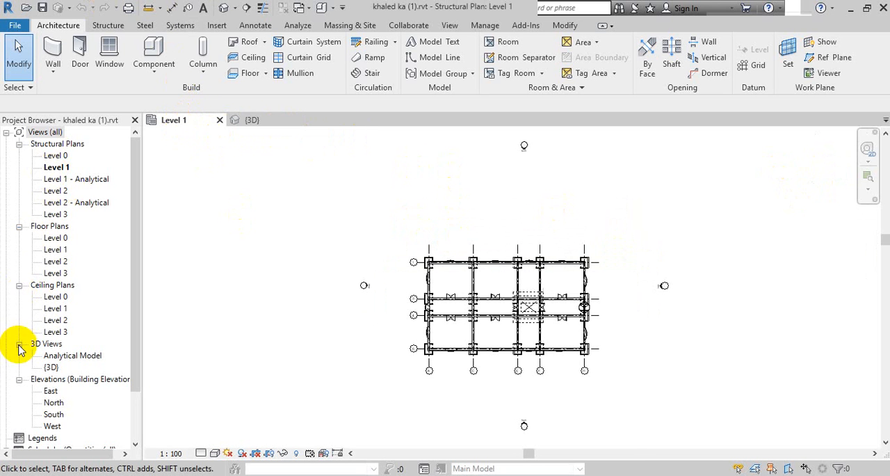
{"action": "left_click_drag", "start_coordinate": [605, 223], "coordinate": [234, 401]}
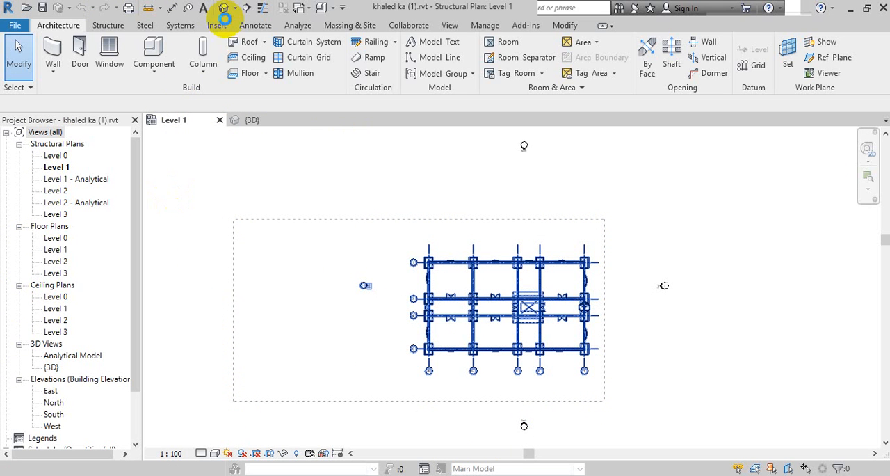
{"action": "left_click", "coordinate": [744, 274]}
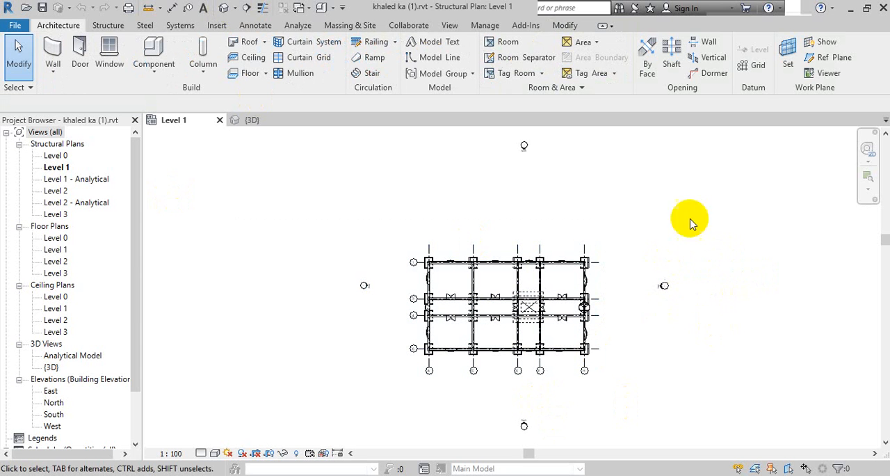
{"action": "mouse_move", "coordinate": [648, 193]}
{"action": "left_mouse_down"}
{"action": "mouse_move", "coordinate": [357, 194]}
{"action": "mouse_move", "coordinate": [324, 424]}
{"action": "mouse_move", "coordinate": [352, 283]}
{"action": "mouse_move", "coordinate": [647, 239]}
{"action": "left_mouse_up"}
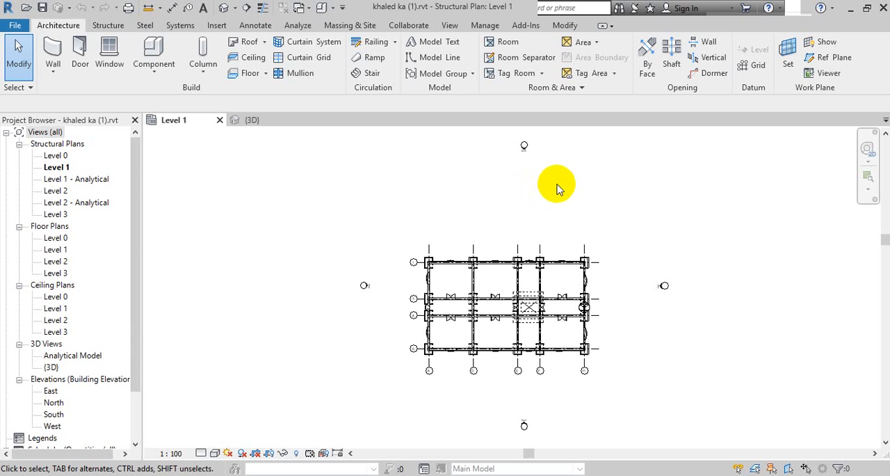
{"action": "left_click_drag", "start_coordinate": [555, 148], "coordinate": [506, 171]}
{"action": "left_click", "coordinate": [472, 179]}
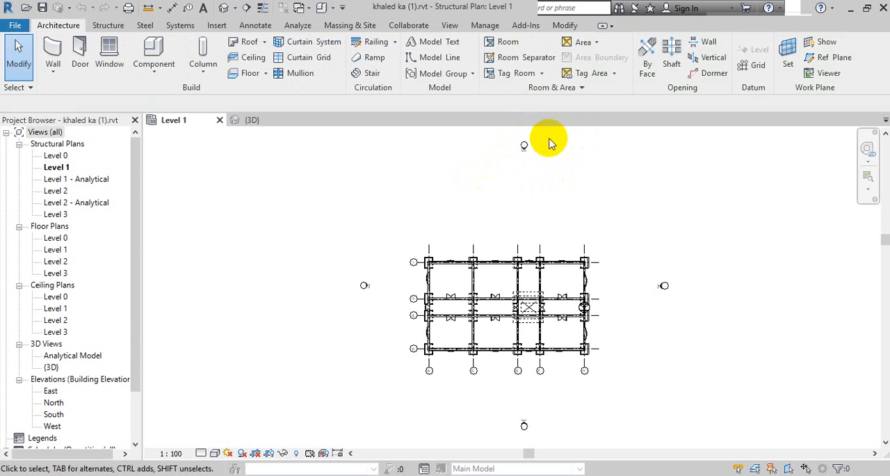
{"action": "mouse_move", "coordinate": [553, 137]}
{"action": "left_mouse_down"}
{"action": "mouse_move", "coordinate": [530, 127]}
{"action": "mouse_move", "coordinate": [492, 174]}
{"action": "left_mouse_up"}
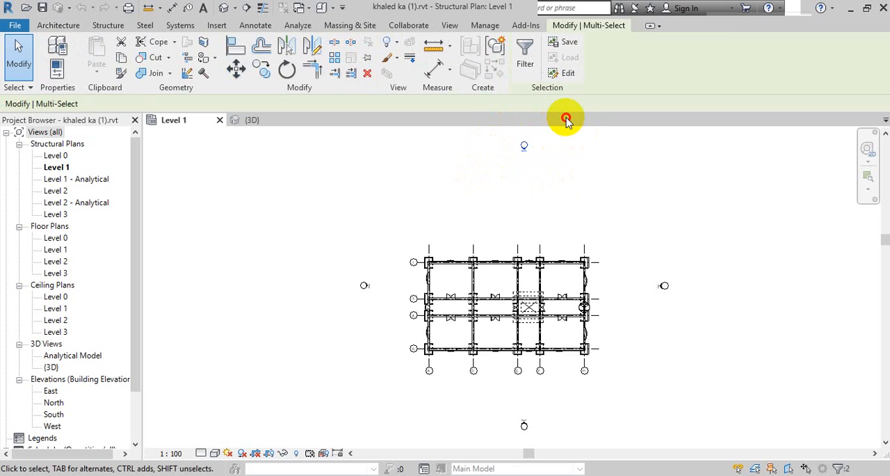
{"action": "mouse_move", "coordinate": [527, 134]}
{"action": "left_mouse_down"}
{"action": "mouse_move", "coordinate": [509, 159]}
{"action": "mouse_move", "coordinate": [538, 133]}
{"action": "mouse_move", "coordinate": [518, 133]}
{"action": "mouse_move", "coordinate": [552, 132]}
{"action": "mouse_move", "coordinate": [556, 173]}
{"action": "left_mouse_up"}
{"action": "left_click", "coordinate": [552, 173]}
{"action": "left_click", "coordinate": [546, 139]}
{"action": "left_click", "coordinate": [487, 186]}
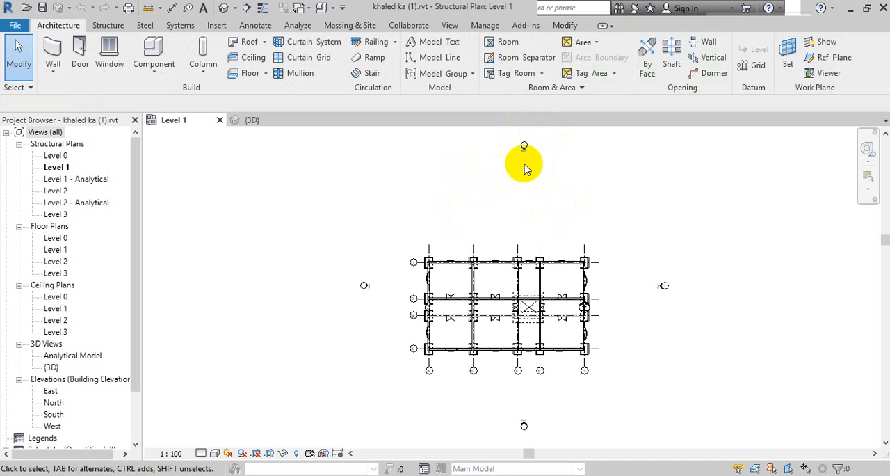
Open the Navisworks NWC export dialog, highlight the base name of the export file, and close it without exporting.
{"action": "left_click", "coordinate": [14, 26]}
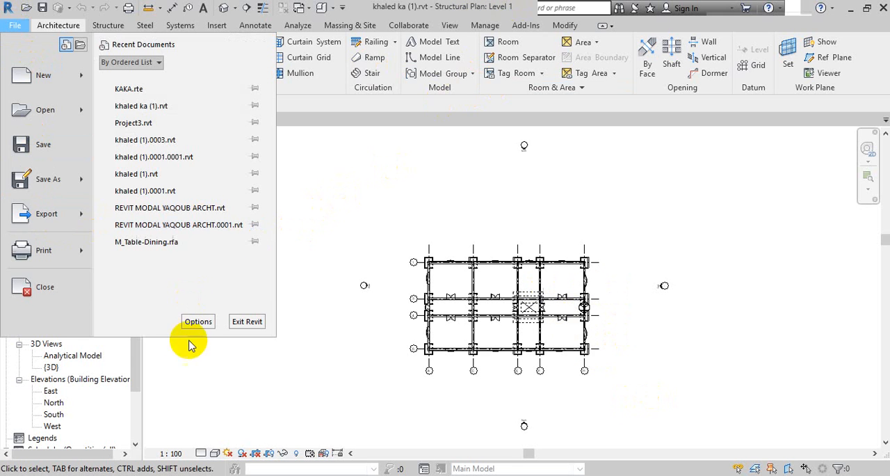
{"action": "mouse_move", "coordinate": [76, 218]}
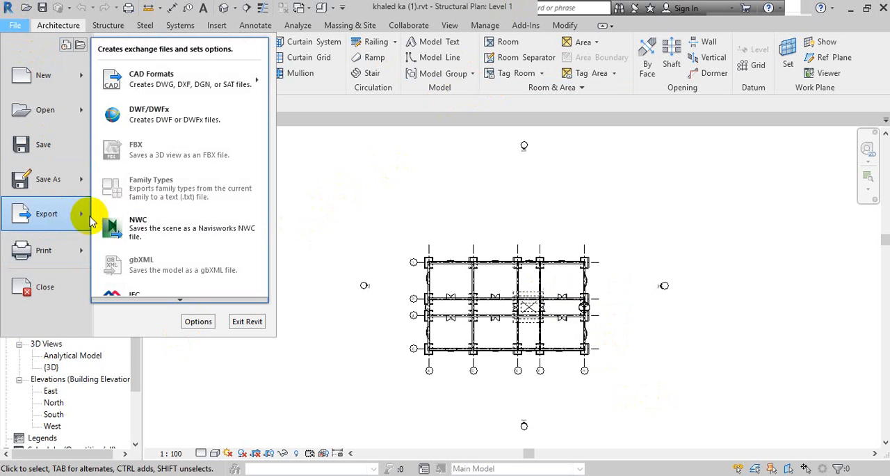
{"action": "left_click", "coordinate": [132, 230]}
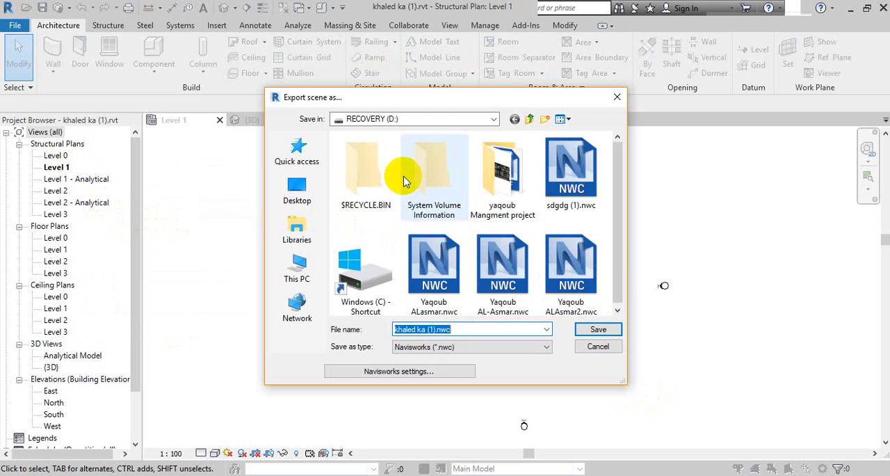
{"action": "left_click", "coordinate": [420, 329]}
{"action": "left_click_drag", "start_coordinate": [420, 330], "coordinate": [341, 300]}
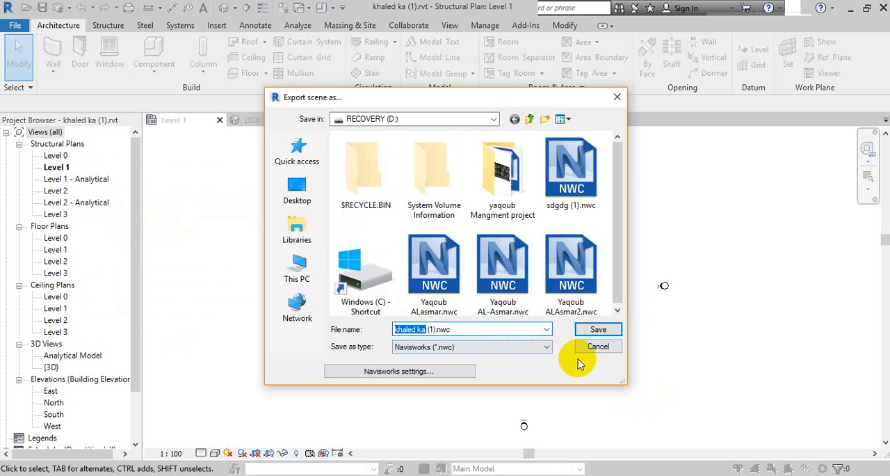
{"action": "left_click", "coordinate": [598, 347]}
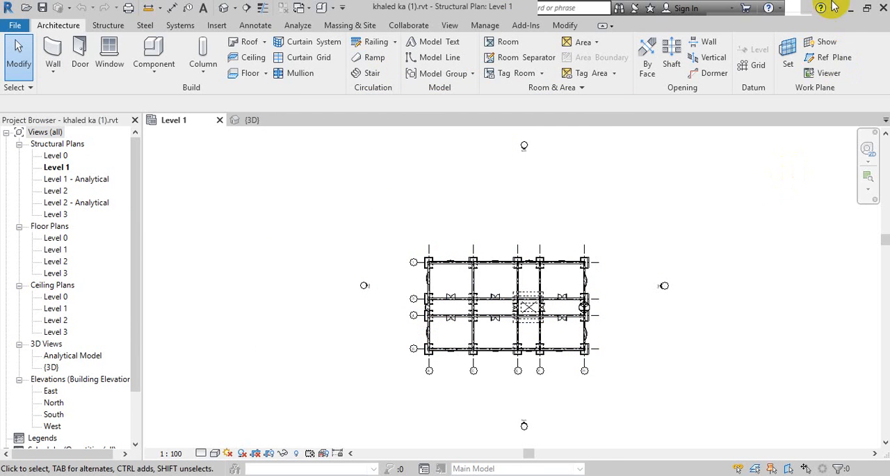
Switch to Navisworks Manage and centre the building's front facade in the view.
{"action": "left_click", "coordinate": [850, 10]}
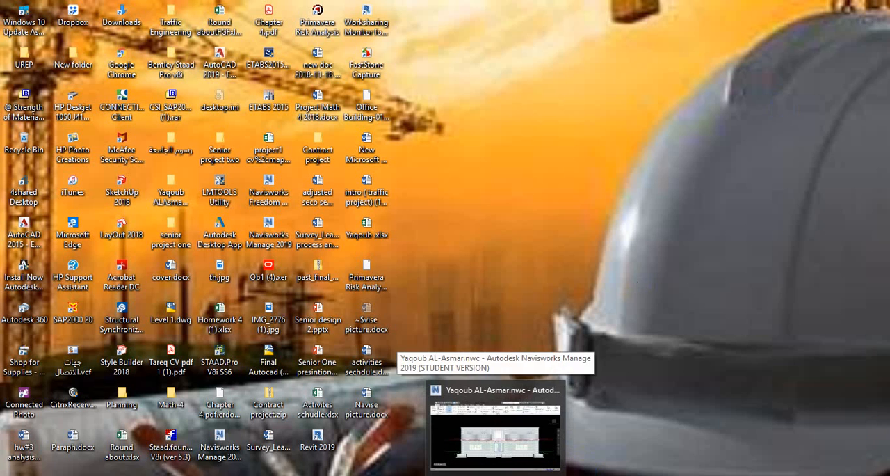
{"action": "left_click", "coordinate": [515, 416]}
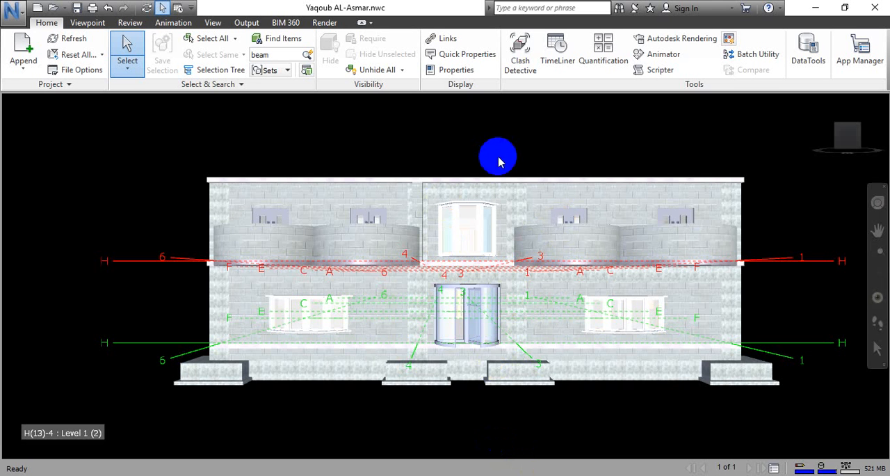
{"action": "mouse_move", "coordinate": [500, 161]}
{"action": "middle_mouse_down"}
{"action": "mouse_move", "coordinate": [472, 167]}
{"action": "mouse_move", "coordinate": [449, 131]}
{"action": "mouse_move", "coordinate": [477, 119]}
{"action": "middle_mouse_up"}
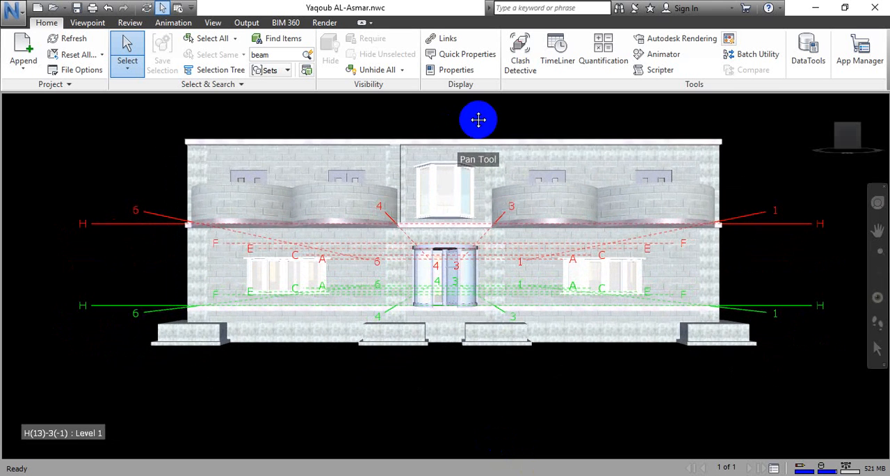
{"action": "scroll", "coordinate": [450, 194], "scroll_direction": "down", "scroll_amount": 2}
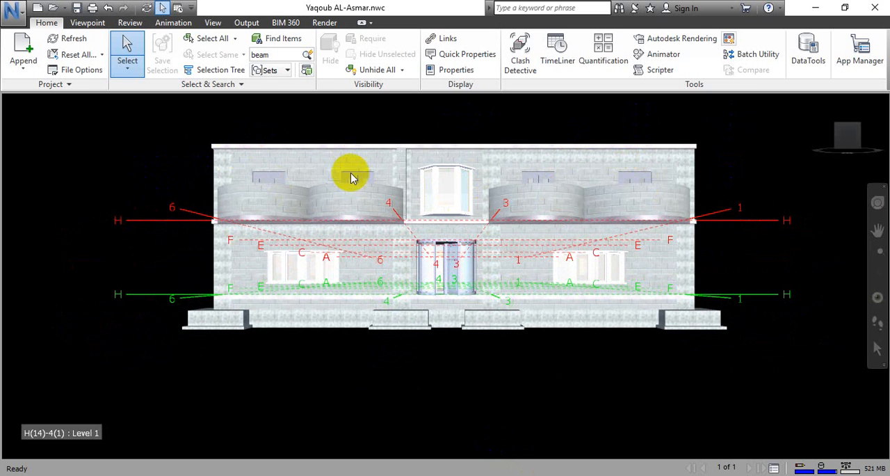
{"action": "middle_click_drag", "start_coordinate": [424, 125], "coordinate": [423, 135]}
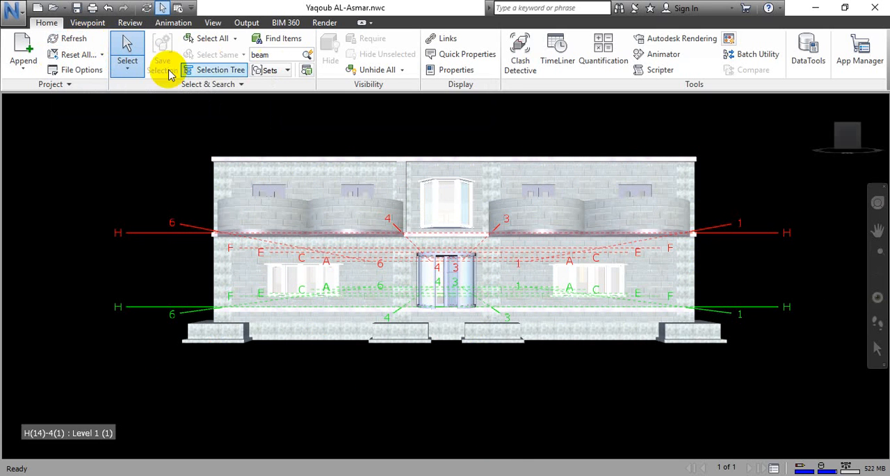
Select the facade's wall panels on both floors one after another.
{"action": "left_click", "coordinate": [125, 44]}
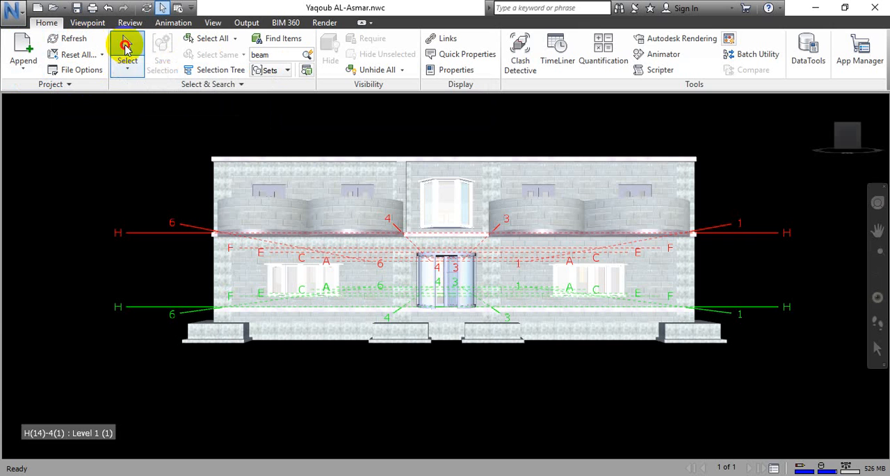
{"action": "left_click", "coordinate": [249, 172]}
{"action": "left_click", "coordinate": [263, 253]}
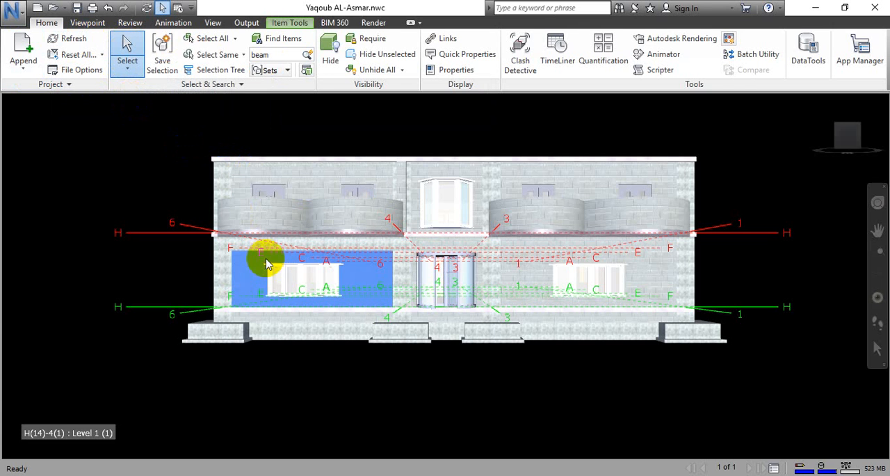
{"action": "left_click", "coordinate": [534, 290]}
{"action": "left_click", "coordinate": [562, 171]}
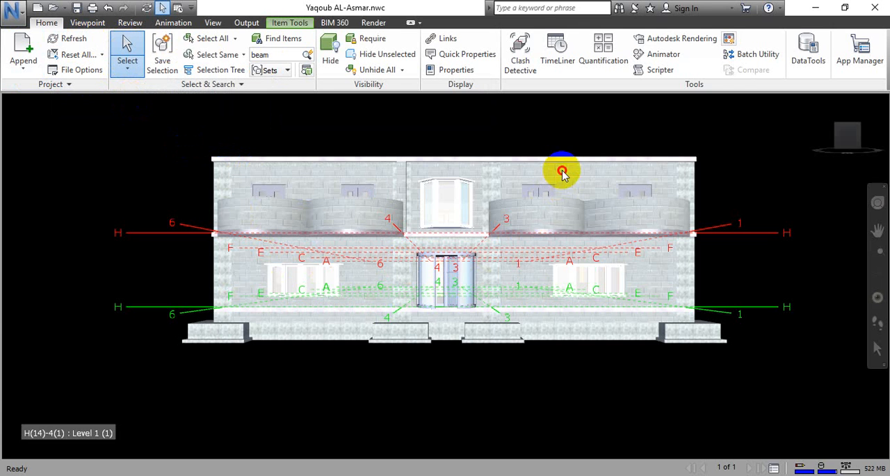
{"action": "left_click", "coordinate": [527, 278]}
{"action": "left_click", "coordinate": [565, 171]}
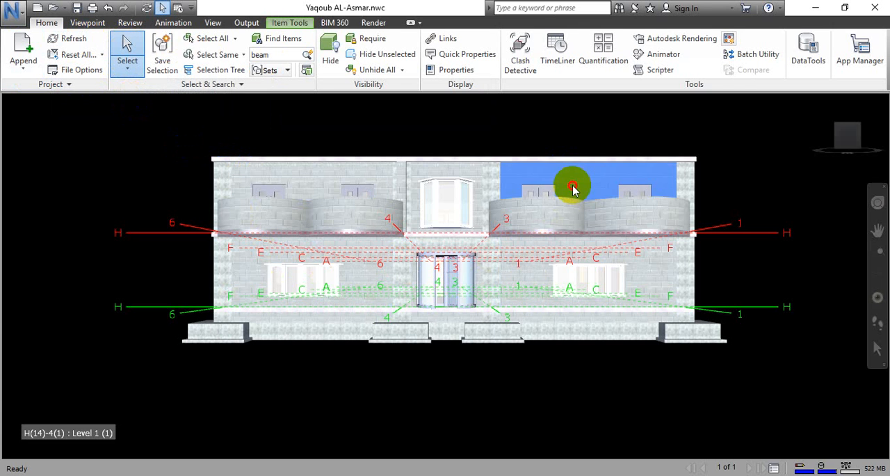
{"action": "left_click", "coordinate": [552, 266]}
{"action": "left_click", "coordinate": [469, 175]}
{"action": "left_click", "coordinate": [511, 264]}
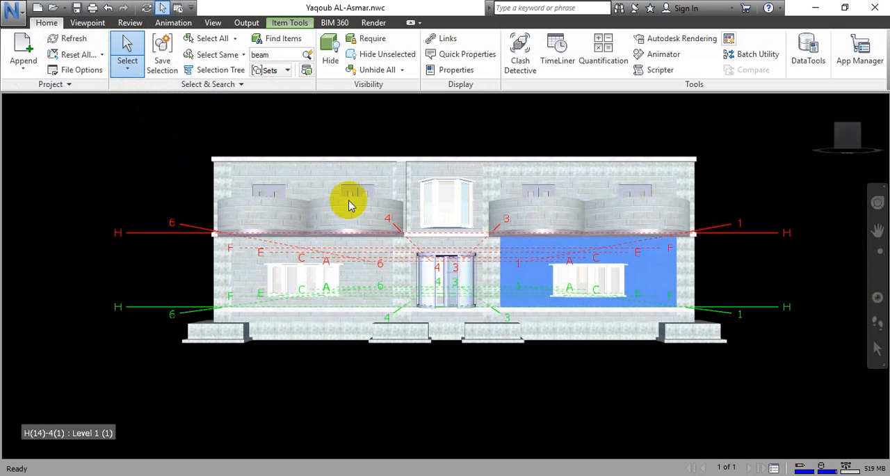
Select an upper-floor opening, a ground-floor window, the left corner column and its footing one after another, and clear the selection.
{"action": "left_click", "coordinate": [340, 189]}
{"action": "left_click", "coordinate": [294, 285]}
{"action": "left_click", "coordinate": [225, 285]}
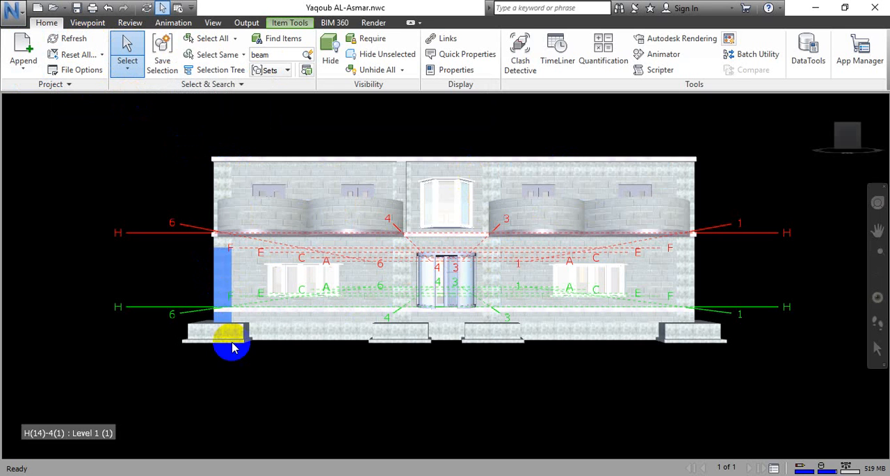
{"action": "left_click", "coordinate": [230, 340]}
{"action": "left_click", "coordinate": [169, 233]}
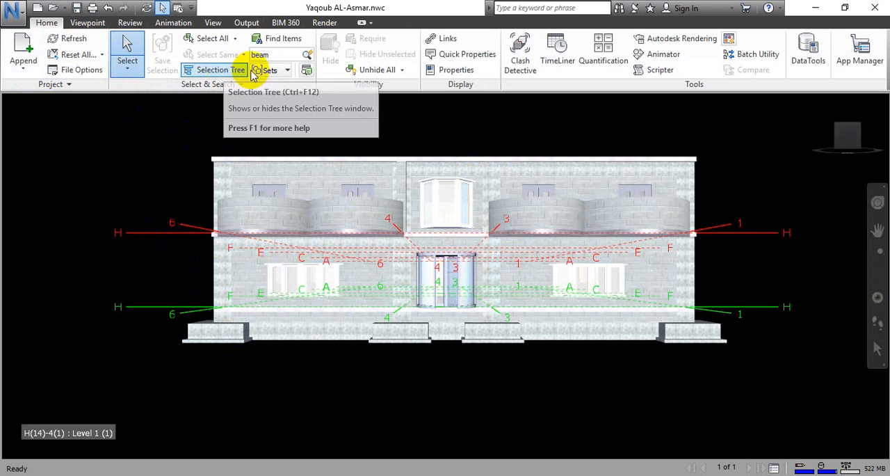
{"action": "left_click", "coordinate": [267, 55]}
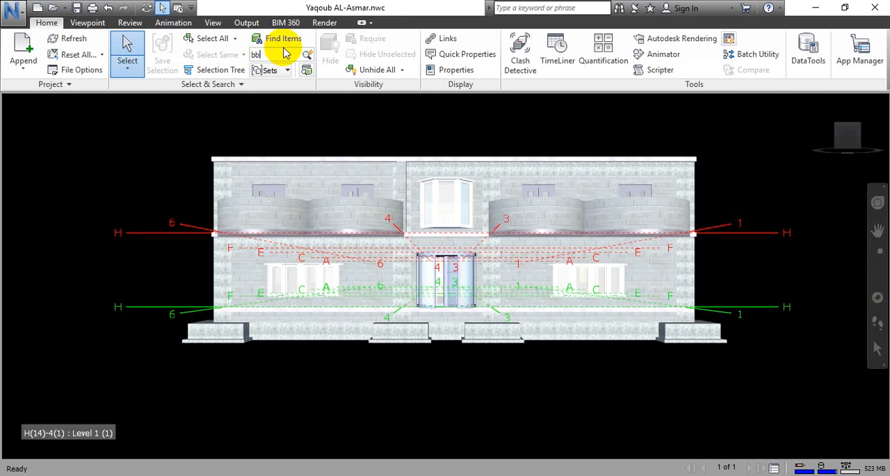
{"action": "key", "text": "BackSpace"}
{"action": "key", "text": "BackSpace"}
{"action": "left_click", "coordinate": [142, 148]}
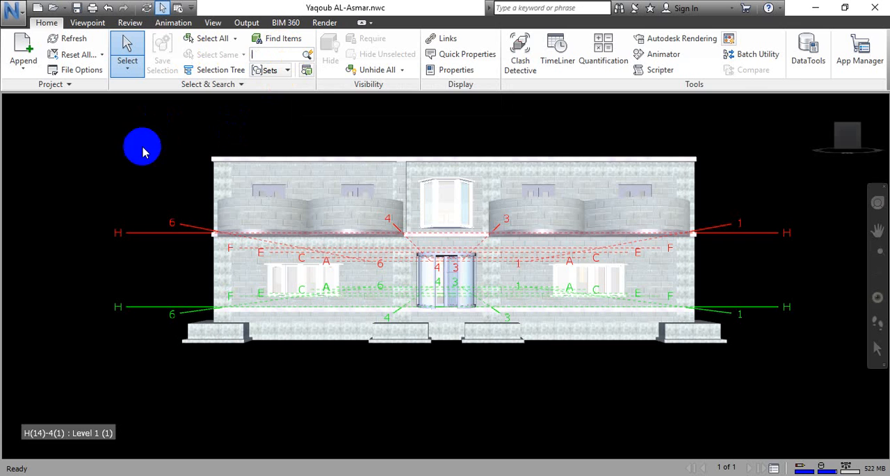
Run a quick search of the model for items matching "beam".
{"action": "left_click", "coordinate": [277, 53]}
{"action": "key", "text": "BackSpace"}
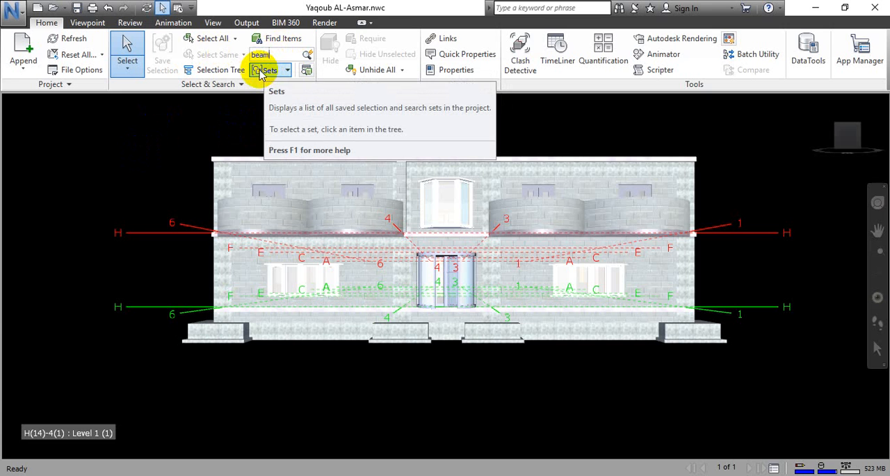
{"action": "type", "text": "beam"}
{"action": "key", "text": "Return"}
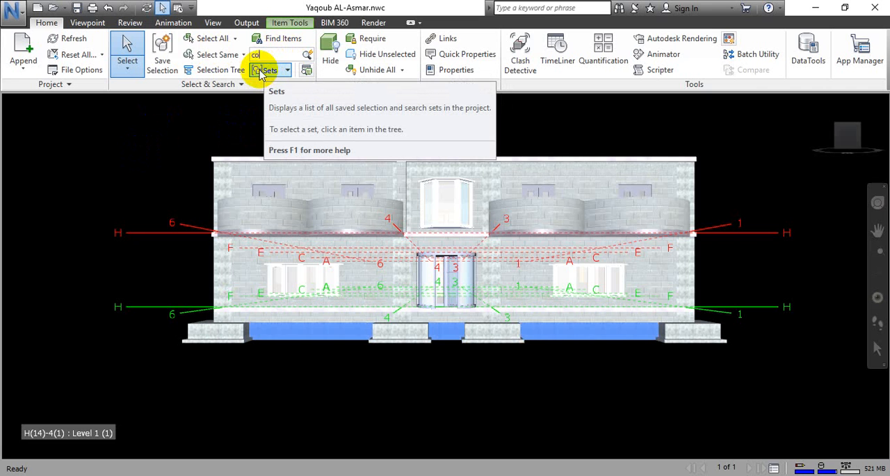
Quick-find "column" in the model, clear the selection, and run the same search again.
{"action": "key", "text": "Return"}
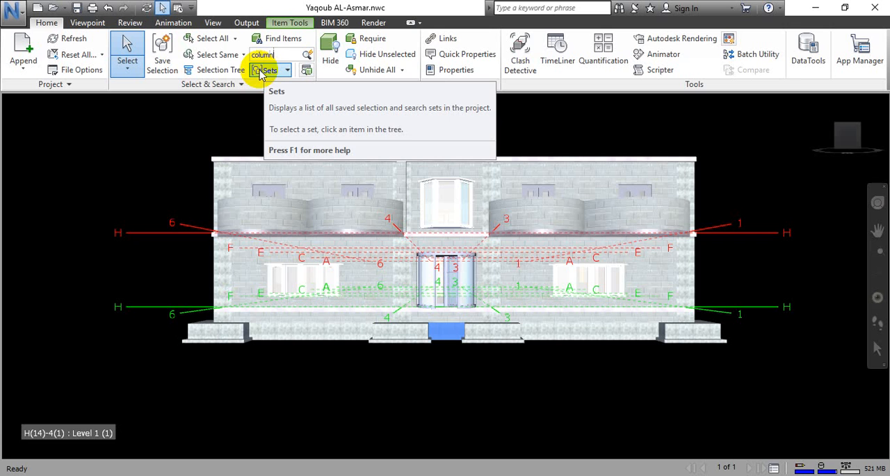
{"action": "key", "text": "Return"}
{"action": "left_click", "coordinate": [176, 105]}
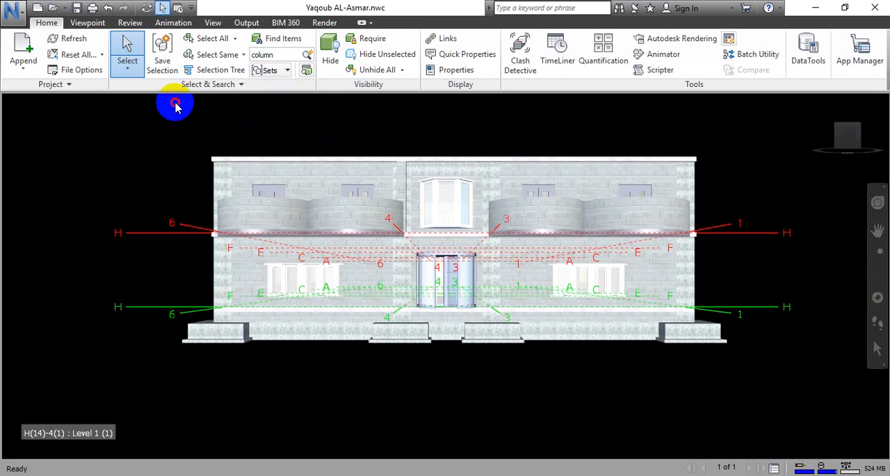
{"action": "left_click", "coordinate": [307, 57]}
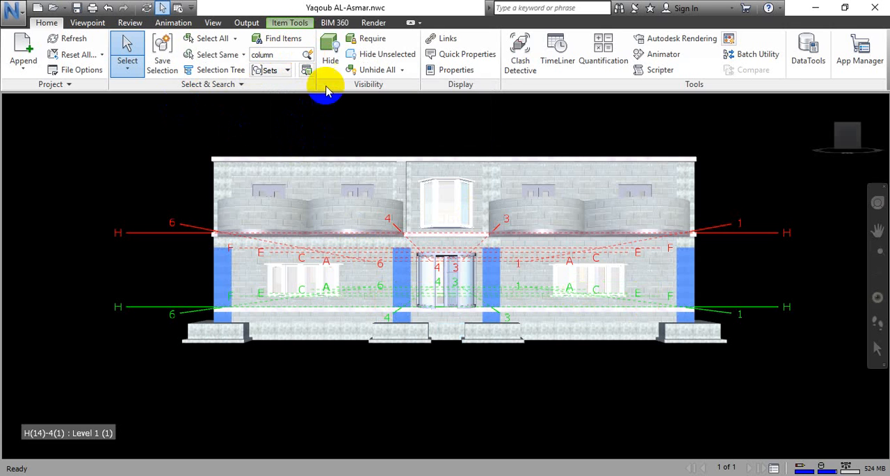
Open and close the Find Items window, and clear the selection of the columns.
{"action": "left_click", "coordinate": [292, 39]}
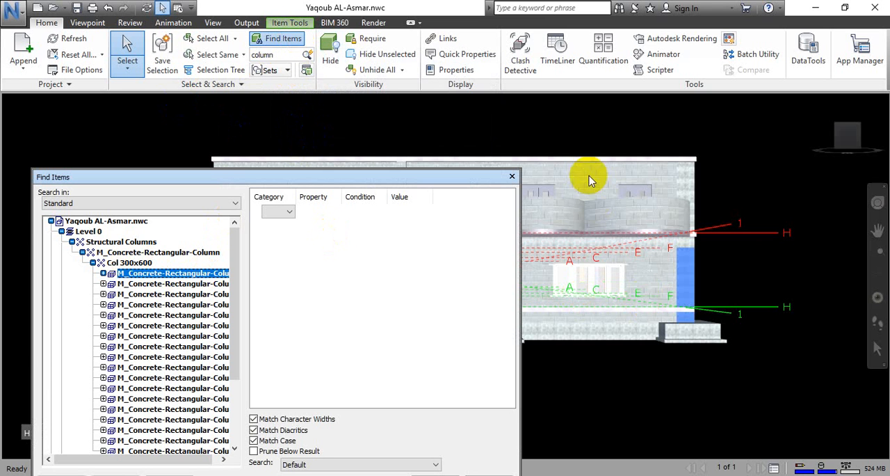
{"action": "left_click", "coordinate": [511, 176]}
{"action": "left_click", "coordinate": [373, 125]}
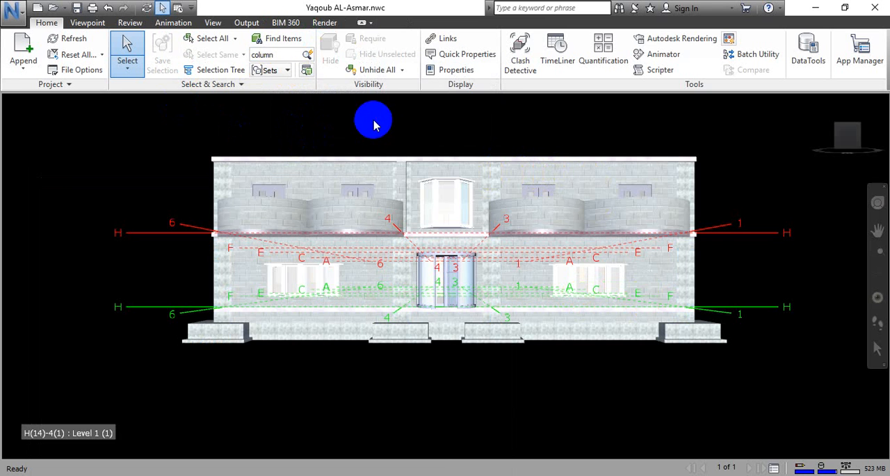
Open the Selection Tree and select the whole model, Level 0, the concrete column family and a single column one after another.
{"action": "left_click", "coordinate": [208, 69]}
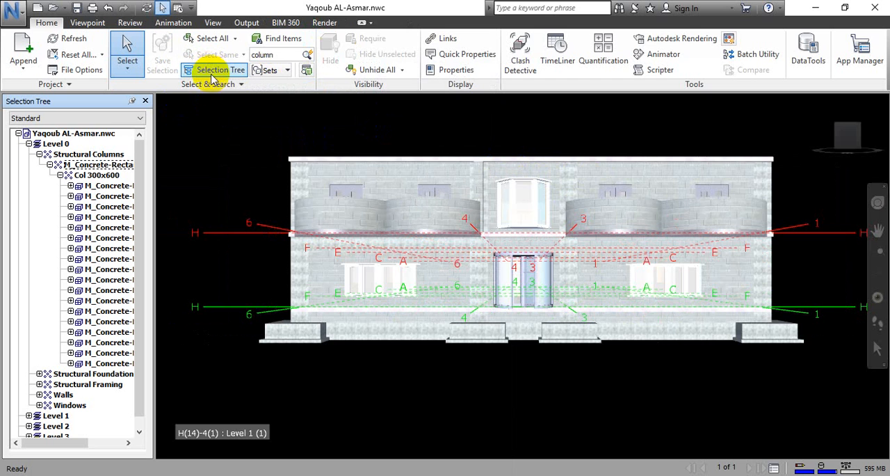
{"action": "left_click", "coordinate": [101, 137]}
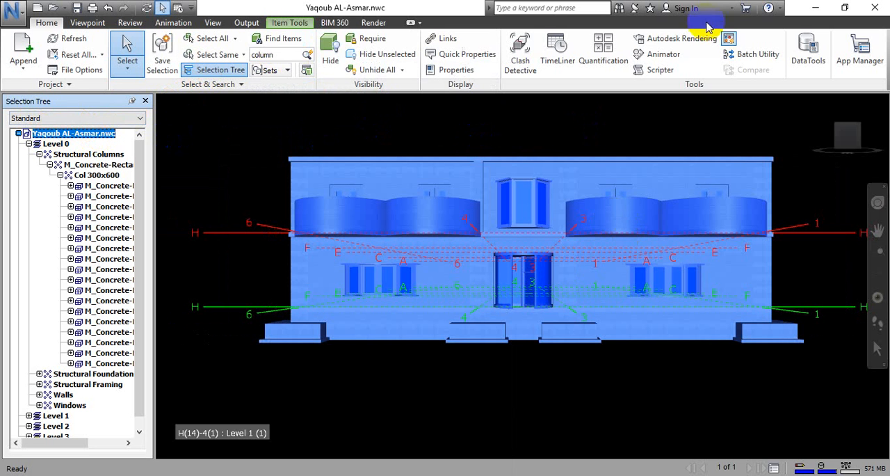
{"action": "left_click", "coordinate": [55, 143]}
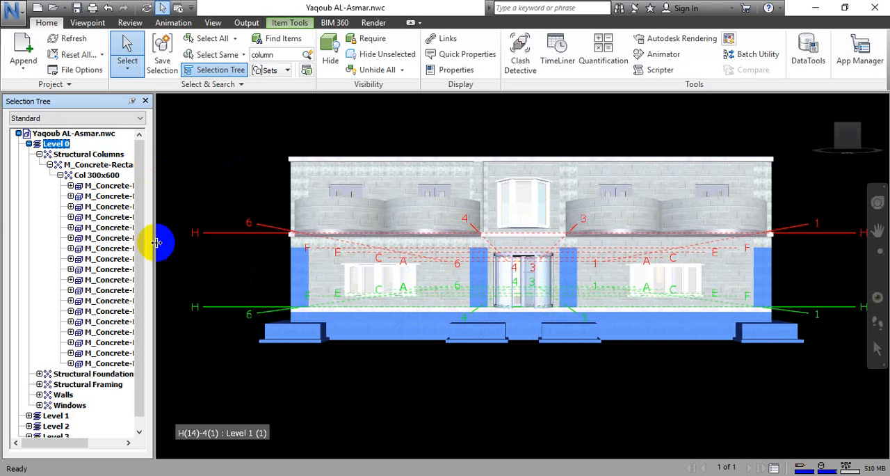
{"action": "left_click", "coordinate": [94, 166]}
{"action": "left_click", "coordinate": [108, 207]}
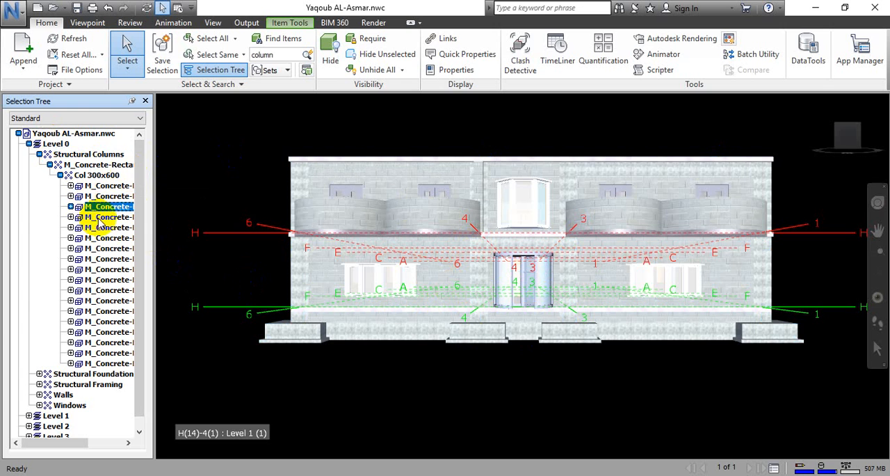
Collapse Level 0 in the selection tree, select Level 0 through Level 3 one after another, and clear the selection.
{"action": "left_click", "coordinate": [29, 144]}
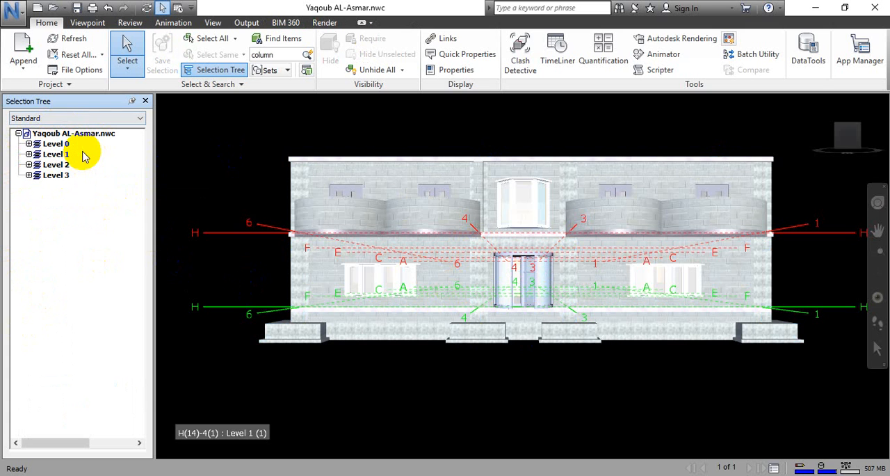
{"action": "left_click", "coordinate": [56, 144]}
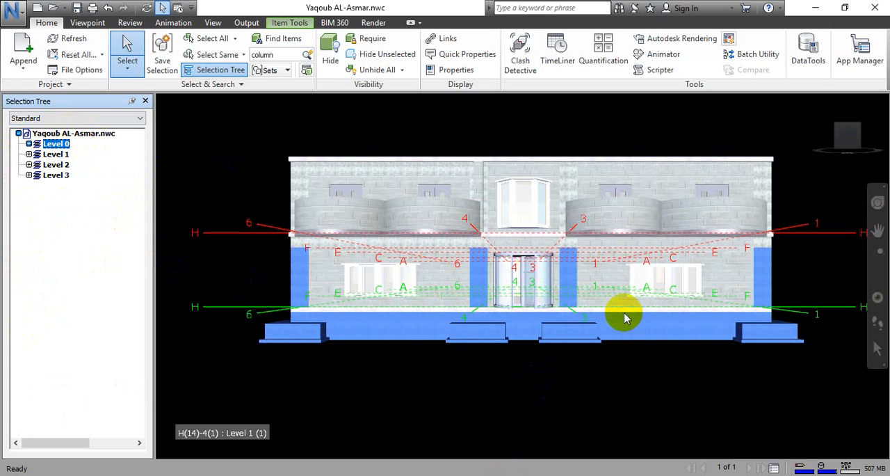
{"action": "left_click", "coordinate": [61, 153]}
{"action": "left_click", "coordinate": [57, 165]}
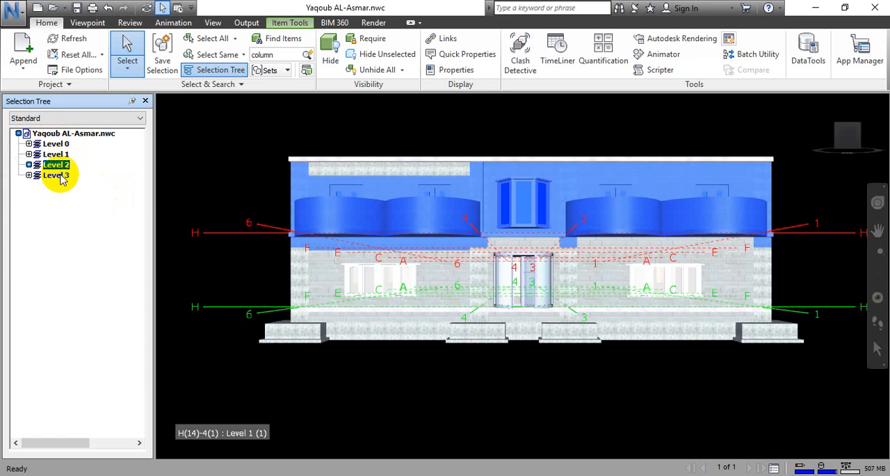
{"action": "left_click", "coordinate": [57, 175]}
{"action": "left_click", "coordinate": [88, 183]}
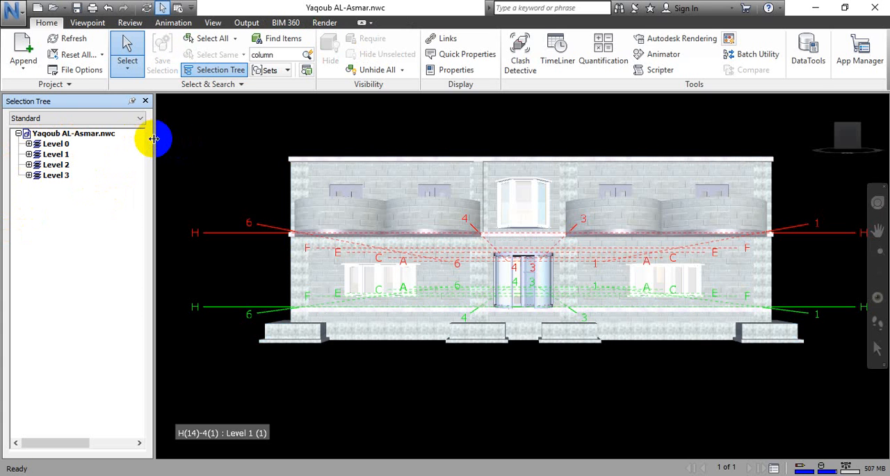
Shrink the Selection Tree to a narrow strip and pan the building sideways.
{"action": "left_click_drag", "start_coordinate": [151, 138], "coordinate": [10, 156]}
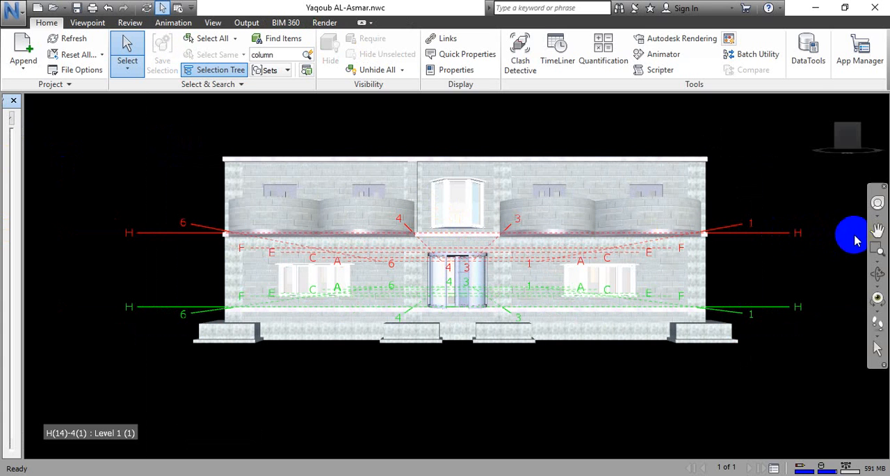
{"action": "left_click", "coordinate": [878, 230]}
{"action": "left_click_drag", "start_coordinate": [845, 244], "coordinate": [654, 275]}
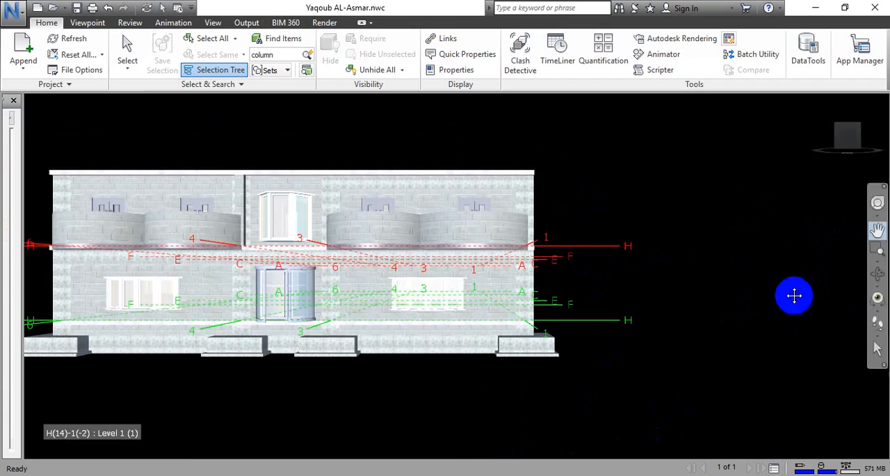
Try the Orbit, Look Around and Walk tools on the building's exterior.
{"action": "left_click", "coordinate": [878, 272]}
{"action": "left_click_drag", "start_coordinate": [824, 293], "coordinate": [723, 304]}
{"action": "left_click_drag", "start_coordinate": [491, 372], "coordinate": [675, 361]}
{"action": "left_click", "coordinate": [877, 297]}
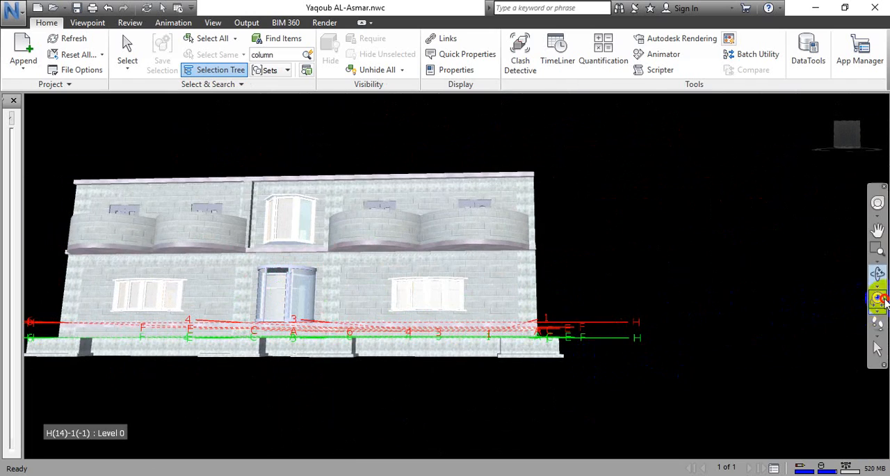
{"action": "left_click_drag", "start_coordinate": [536, 303], "coordinate": [465, 327]}
{"action": "left_click", "coordinate": [878, 323]}
{"action": "left_click_drag", "start_coordinate": [800, 334], "coordinate": [750, 339]}
Turn the model with the ViewCube to its right, back and front views.
{"action": "left_click", "coordinate": [847, 148]}
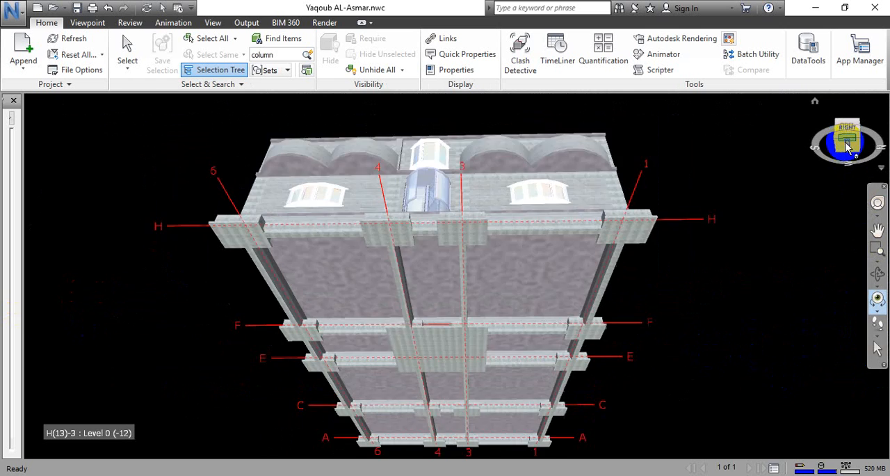
{"action": "left_click", "coordinate": [848, 124]}
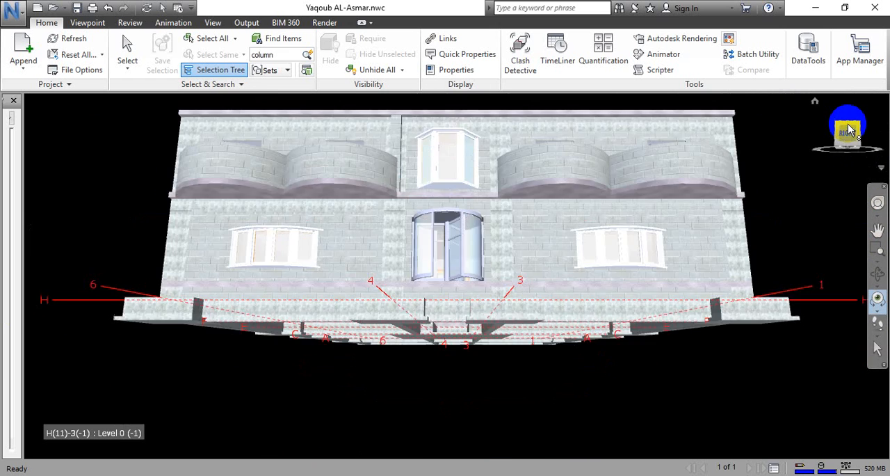
{"action": "left_click", "coordinate": [865, 138]}
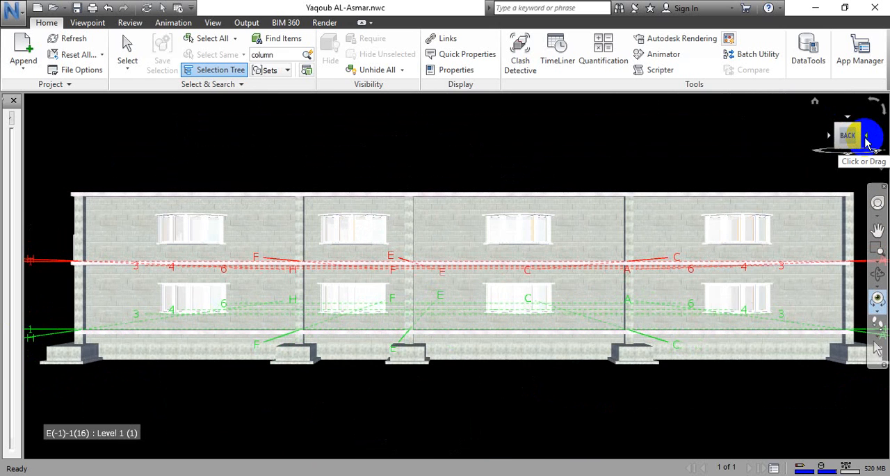
{"action": "left_click", "coordinate": [866, 141]}
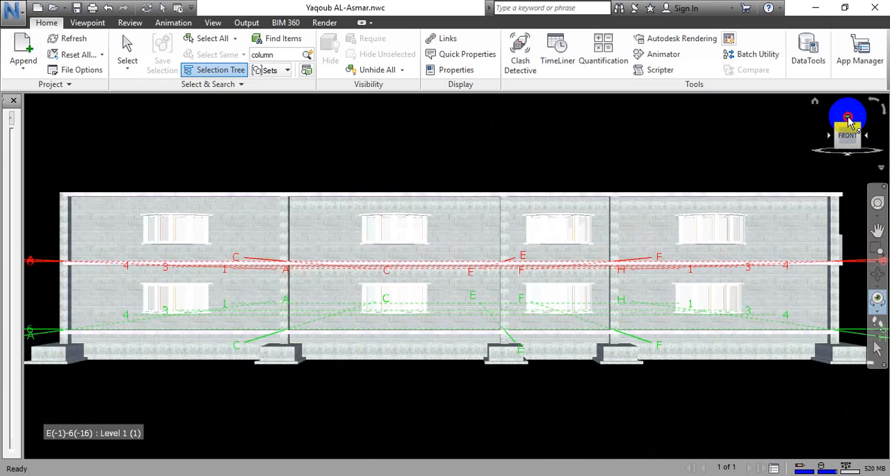
View the building from the top, front and bottom, and return to the right-side elevation with the entrance.
{"action": "left_click", "coordinate": [847, 121]}
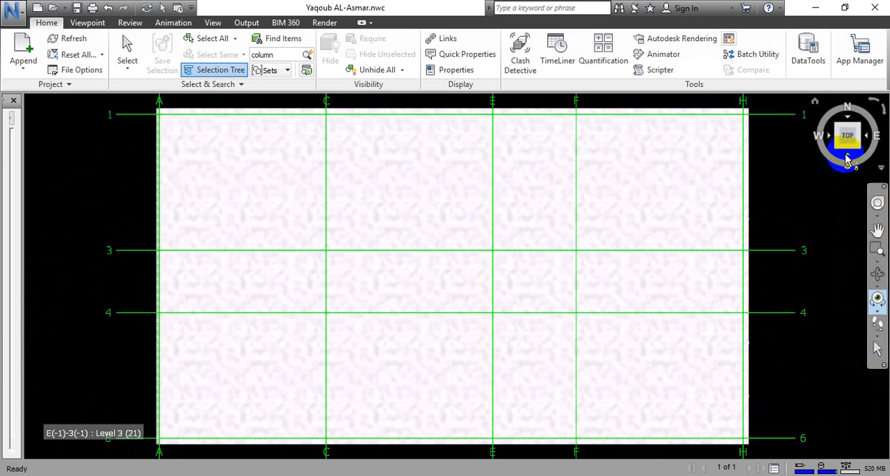
{"action": "left_click", "coordinate": [851, 164]}
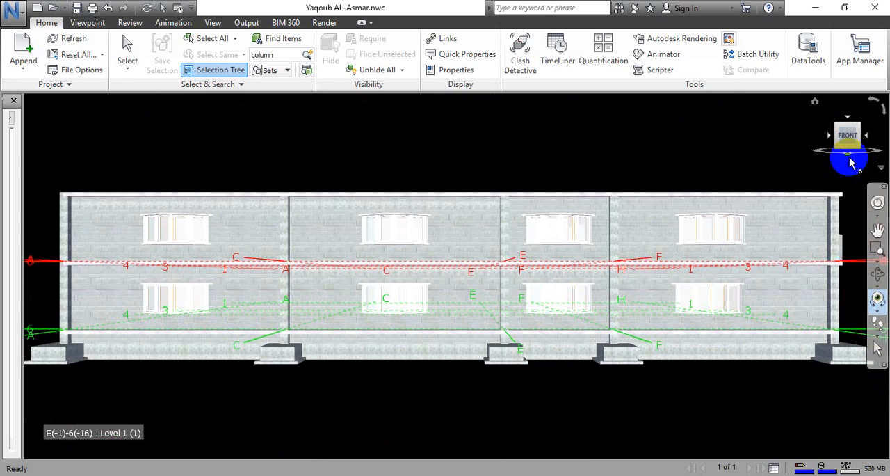
{"action": "left_click", "coordinate": [851, 160]}
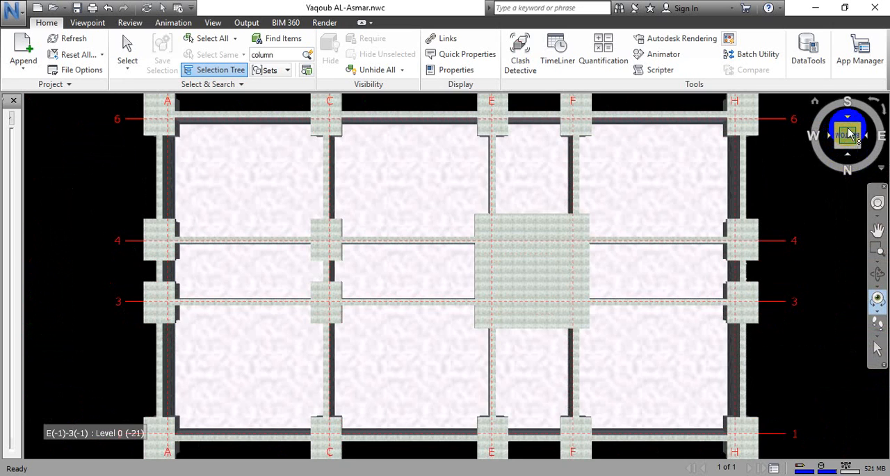
{"action": "left_click", "coordinate": [849, 136]}
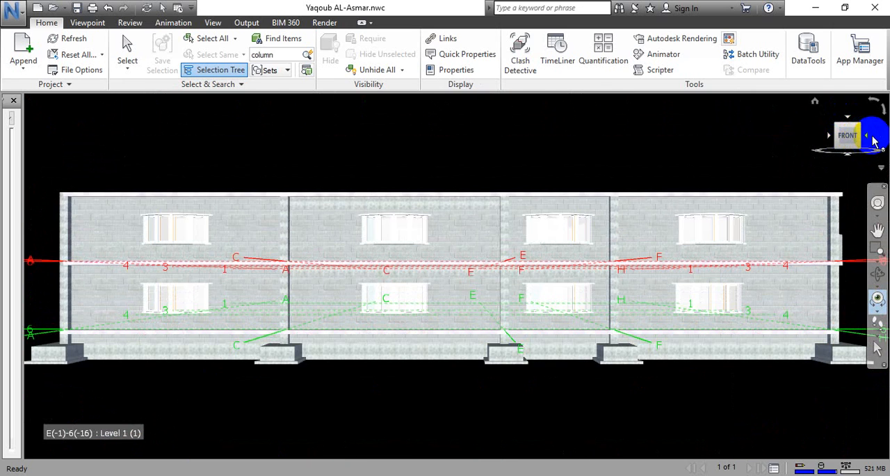
{"action": "left_click", "coordinate": [867, 137]}
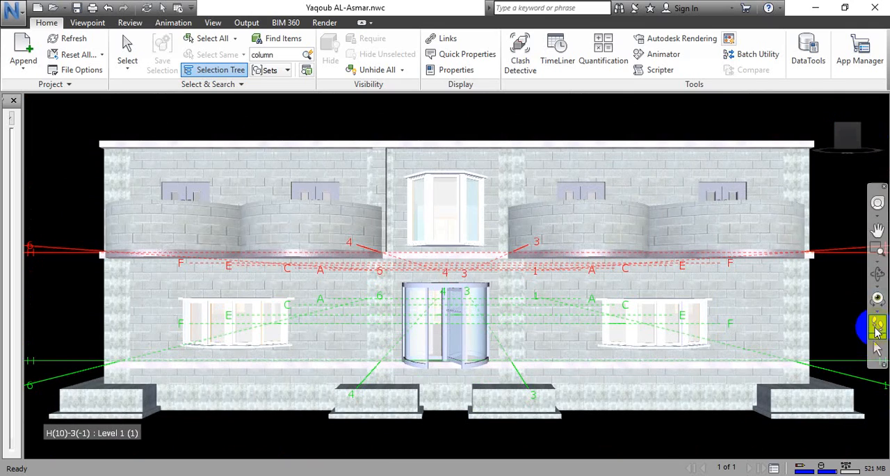
Walk through the entrance door and along the Level 1 corridor into a side room.
{"action": "left_click", "coordinate": [876, 327]}
{"action": "left_click_drag", "start_coordinate": [466, 367], "coordinate": [458, 211]}
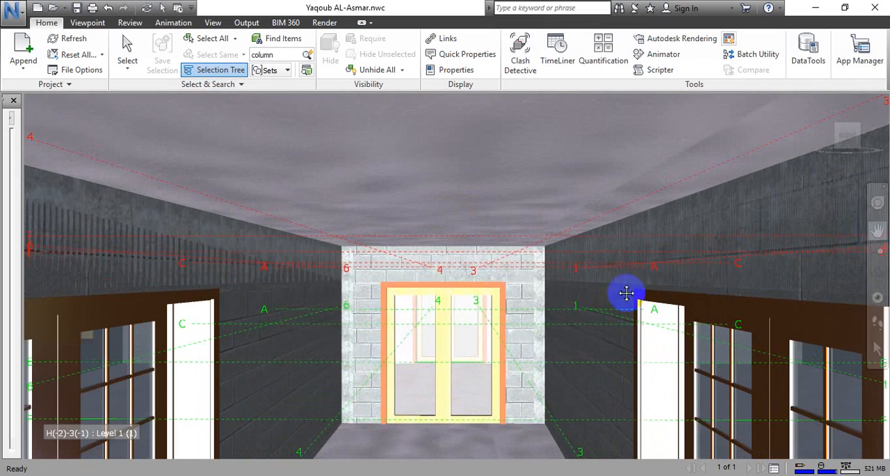
{"action": "left_click_drag", "start_coordinate": [627, 292], "coordinate": [844, 287]}
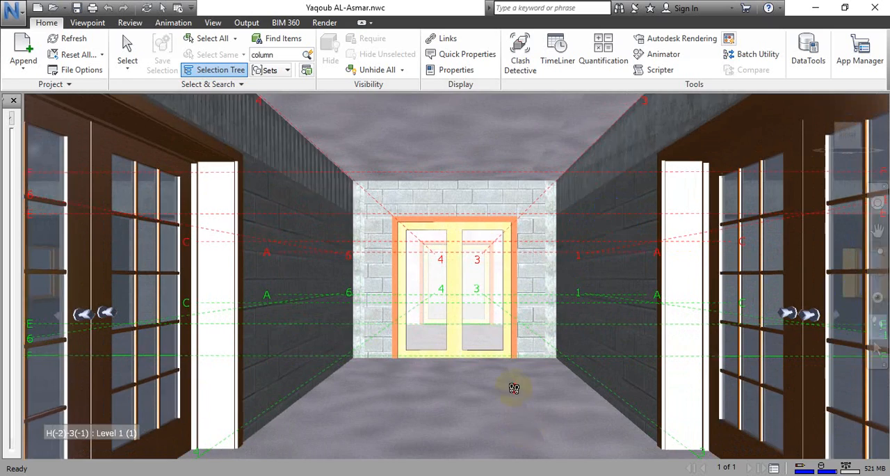
{"action": "left_click_drag", "start_coordinate": [514, 388], "coordinate": [611, 322]}
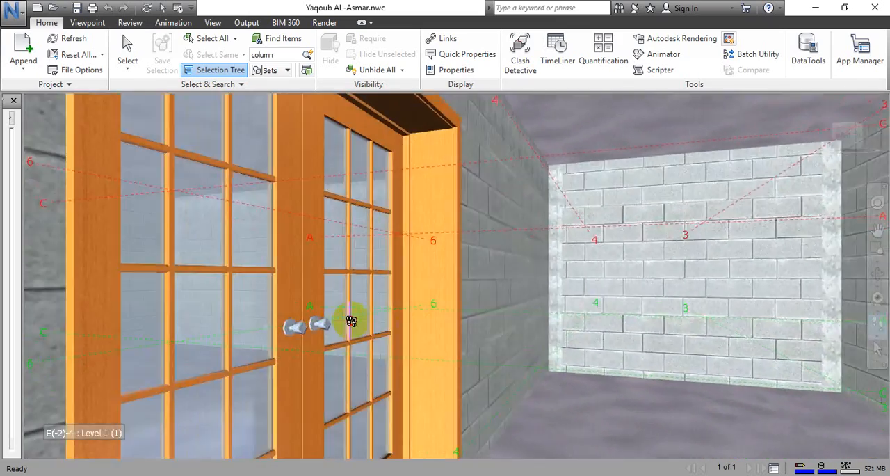
{"action": "left_click_drag", "start_coordinate": [351, 320], "coordinate": [426, 355]}
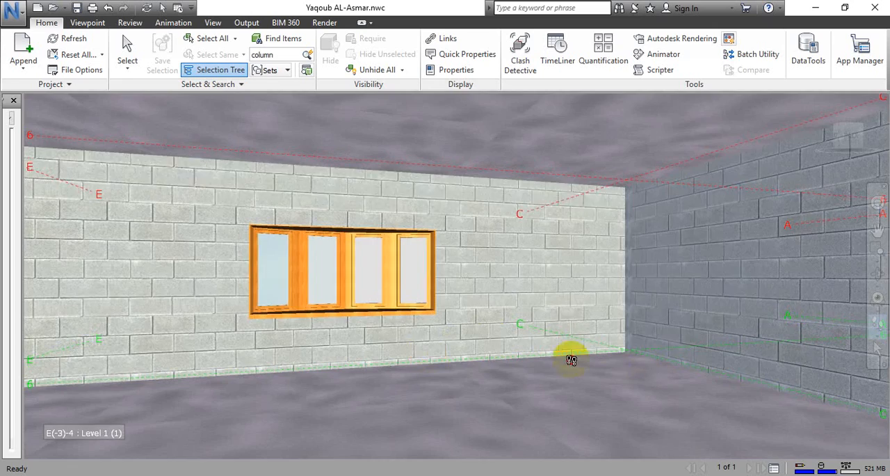
Look around the Level 1 side room, turning between its window, block walls and doorway.
{"action": "left_click_drag", "start_coordinate": [571, 360], "coordinate": [513, 371]}
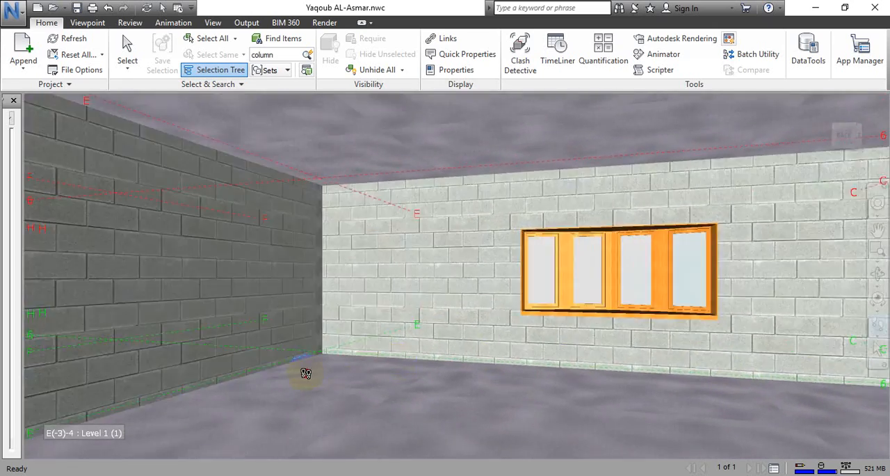
{"action": "left_click_drag", "start_coordinate": [305, 373], "coordinate": [409, 357]}
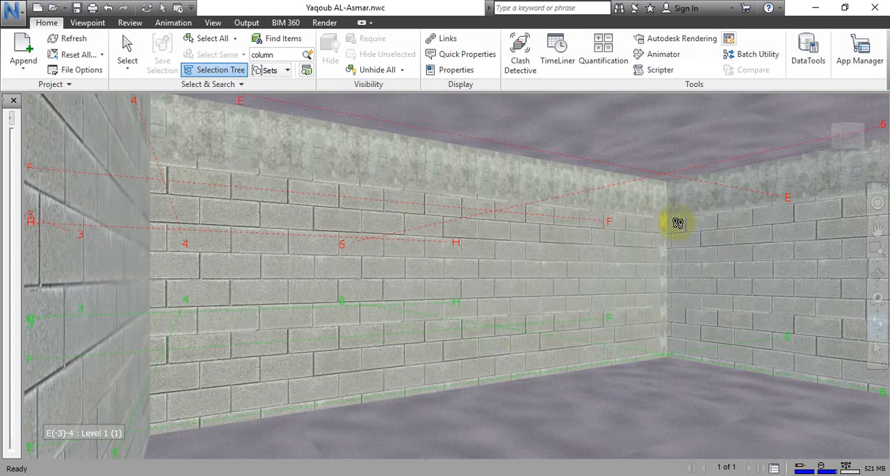
{"action": "left_click_drag", "start_coordinate": [650, 228], "coordinate": [618, 194]}
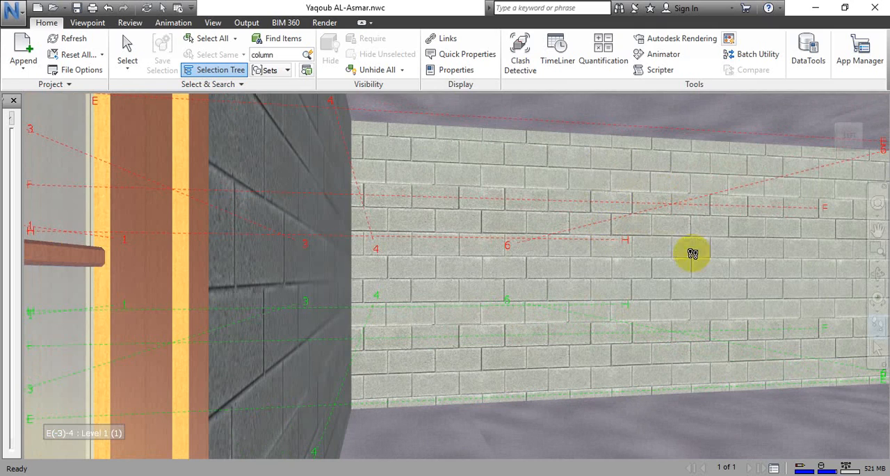
{"action": "left_click_drag", "start_coordinate": [633, 226], "coordinate": [689, 222]}
{"action": "left_click_drag", "start_coordinate": [764, 199], "coordinate": [584, 169]}
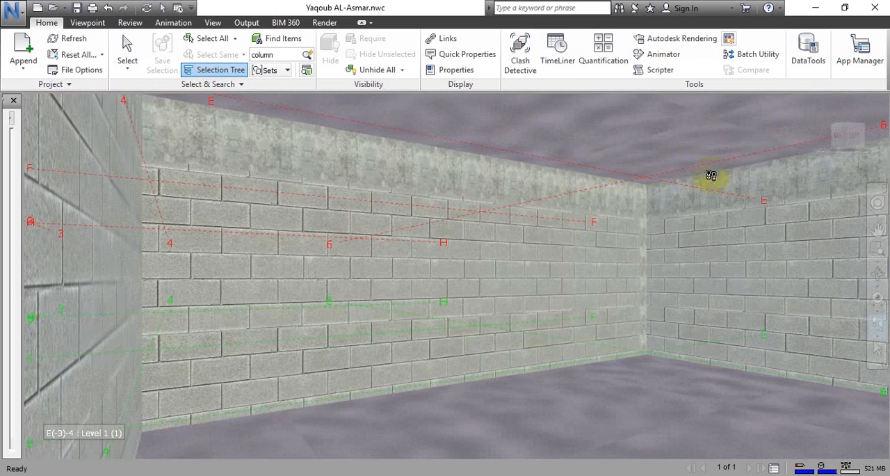
{"action": "left_click_drag", "start_coordinate": [665, 126], "coordinate": [596, 132]}
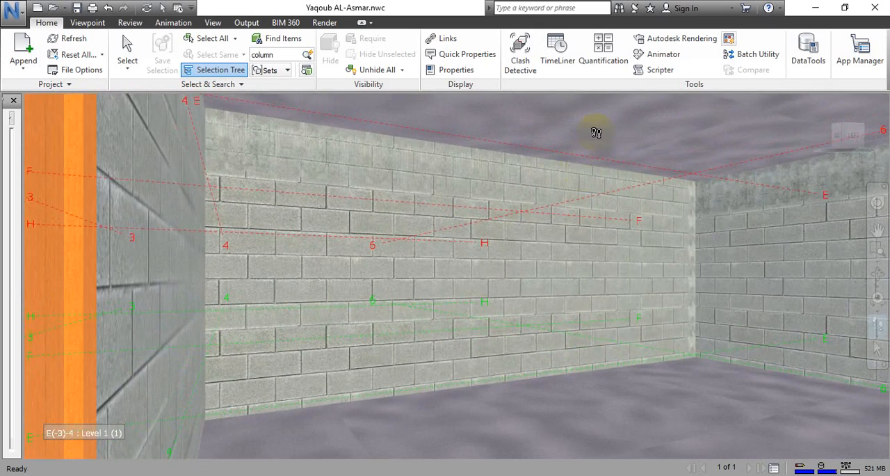
Move up to Level 2 and walk through its rooms to the large glazed opening.
{"action": "left_click_drag", "start_coordinate": [690, 229], "coordinate": [466, 279]}
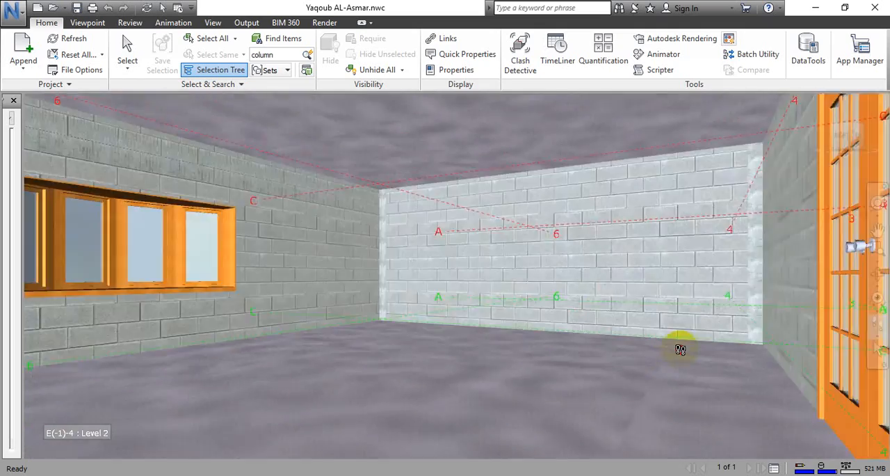
{"action": "left_click_drag", "start_coordinate": [680, 349], "coordinate": [542, 273]}
{"action": "left_click_drag", "start_coordinate": [598, 238], "coordinate": [708, 287]}
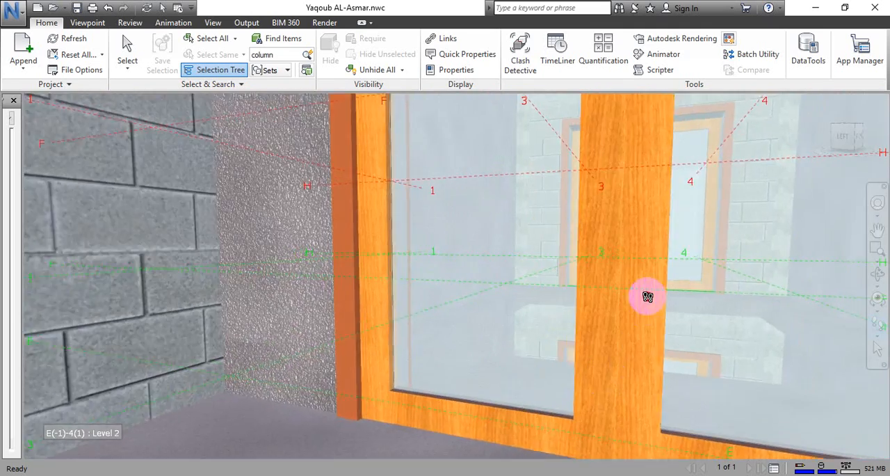
{"action": "left_click_drag", "start_coordinate": [646, 296], "coordinate": [704, 375]}
Walk past the glazed opening into the Level 2 corner room near grids A and 1, and pan up to its ceiling.
{"action": "left_click_drag", "start_coordinate": [728, 345], "coordinate": [572, 275]}
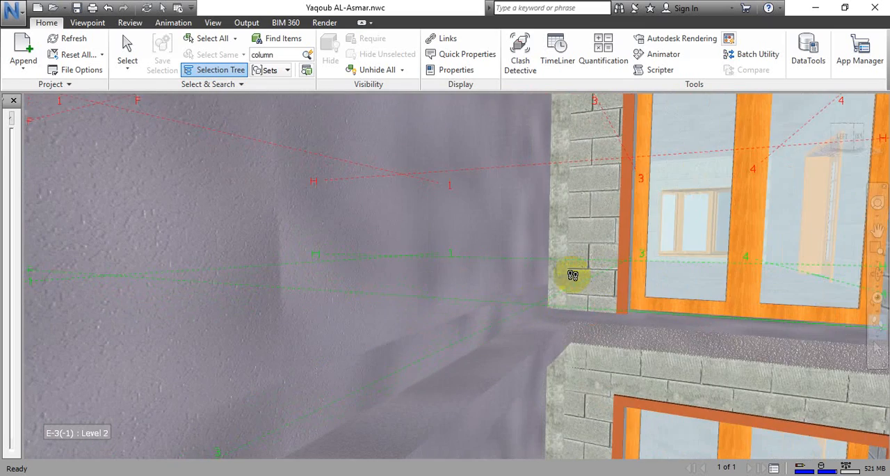
{"action": "left_click_drag", "start_coordinate": [696, 383], "coordinate": [587, 212]}
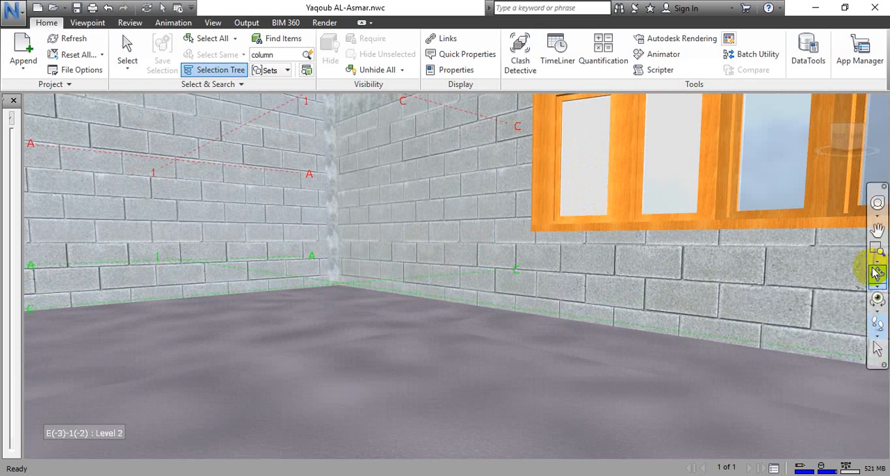
{"action": "left_click_drag", "start_coordinate": [600, 308], "coordinate": [519, 135]}
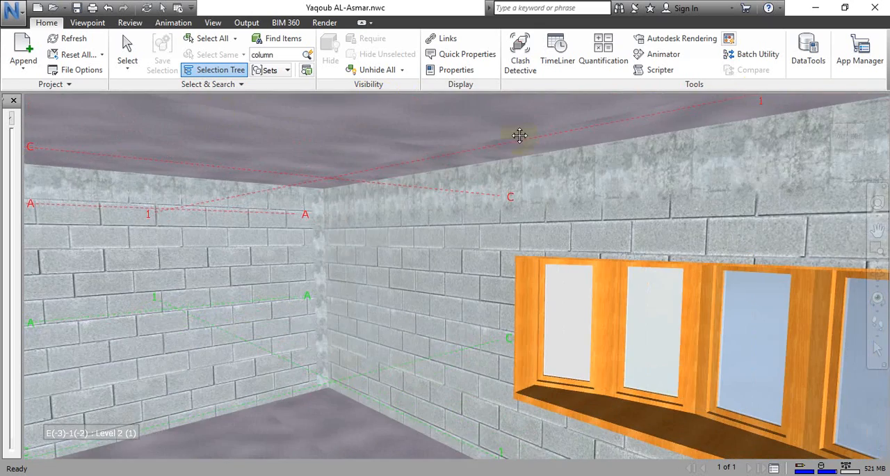
Look around the Level 2 corner room by panning and orbiting, and walk out past the corner near grids A and 1.
{"action": "left_click_drag", "start_coordinate": [763, 158], "coordinate": [5, 452]}
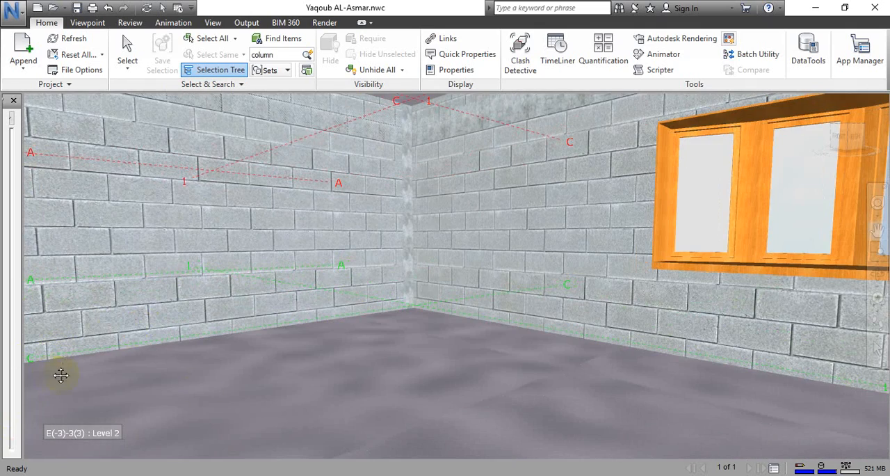
{"action": "left_click_drag", "start_coordinate": [394, 389], "coordinate": [757, 130]}
{"action": "left_click", "coordinate": [878, 277]}
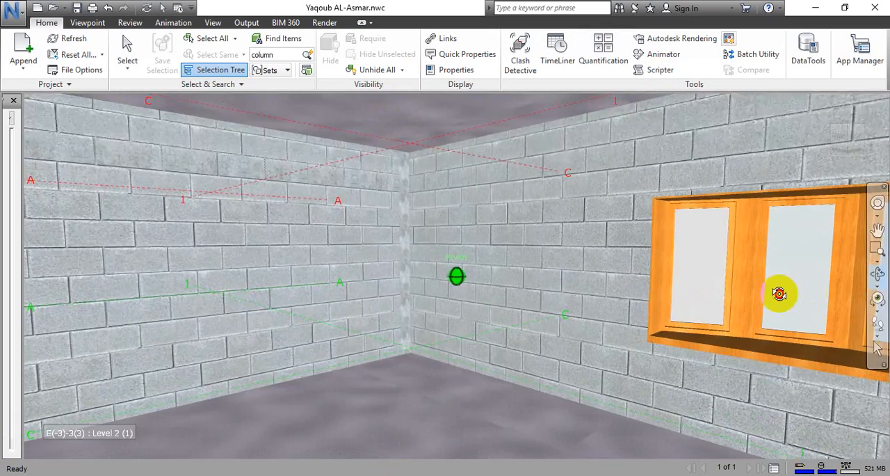
{"action": "mouse_move", "coordinate": [778, 294]}
{"action": "left_mouse_down"}
{"action": "mouse_move", "coordinate": [471, 228]}
{"action": "mouse_move", "coordinate": [456, 271]}
{"action": "mouse_move", "coordinate": [531, 300]}
{"action": "mouse_move", "coordinate": [608, 312]}
{"action": "mouse_move", "coordinate": [796, 320]}
{"action": "mouse_move", "coordinate": [800, 250]}
{"action": "mouse_move", "coordinate": [793, 290]}
{"action": "left_mouse_up"}
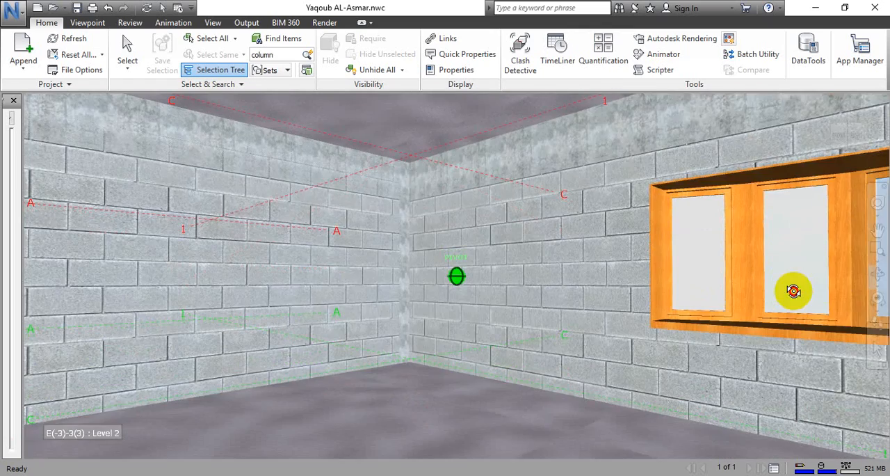
{"action": "left_click", "coordinate": [876, 313]}
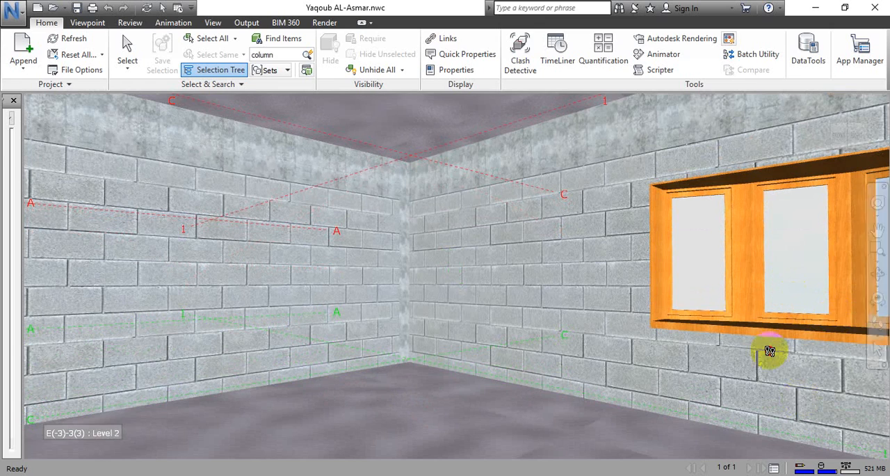
{"action": "left_click_drag", "start_coordinate": [765, 354], "coordinate": [334, 312]}
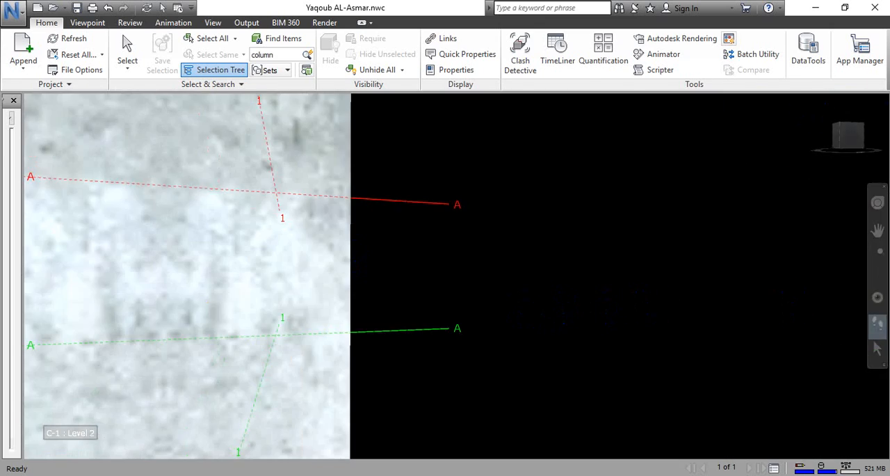
Return to the straight-on exterior view of the entrance facade and frame the whole building.
{"action": "left_click", "coordinate": [848, 136]}
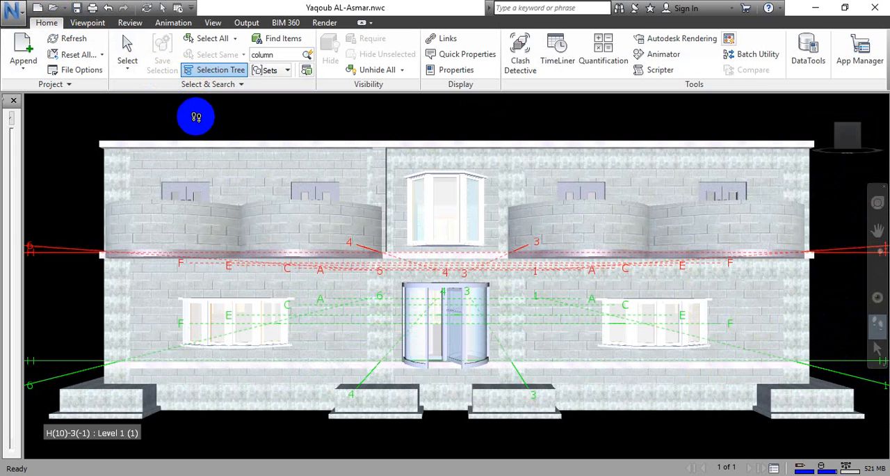
{"action": "left_click", "coordinate": [878, 231]}
{"action": "left_click_drag", "start_coordinate": [572, 289], "coordinate": [581, 253]}
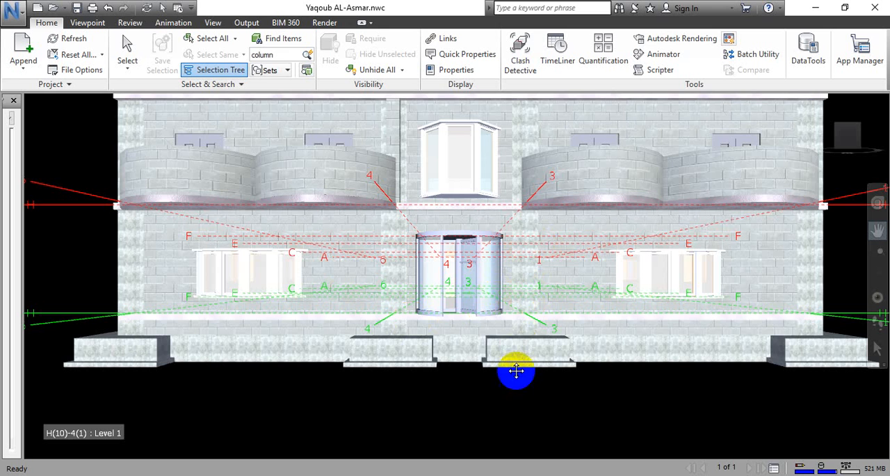
{"action": "scroll", "coordinate": [516, 370], "scroll_direction": "down", "scroll_amount": 5}
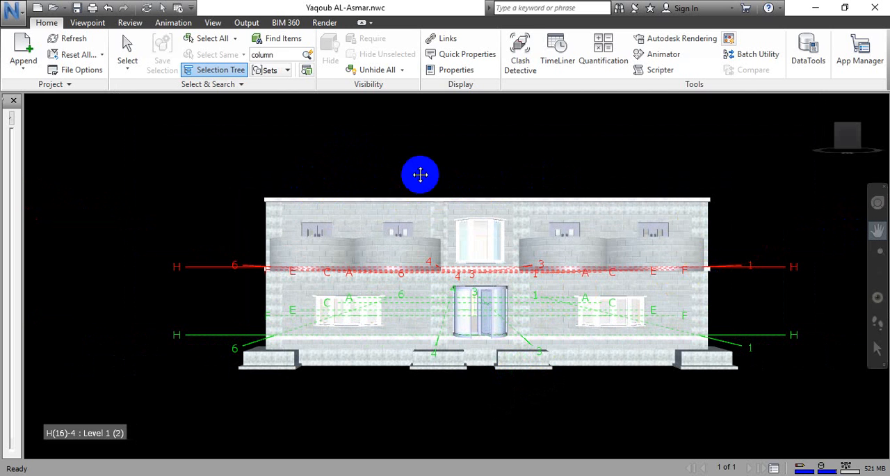
{"action": "scroll", "coordinate": [423, 171], "scroll_direction": "down", "scroll_amount": 1}
{"action": "mouse_move", "coordinate": [733, 181]}
{"action": "left_mouse_down"}
{"action": "mouse_move", "coordinate": [739, 153]}
{"action": "mouse_move", "coordinate": [661, 139]}
{"action": "mouse_move", "coordinate": [747, 186]}
{"action": "left_mouse_up"}
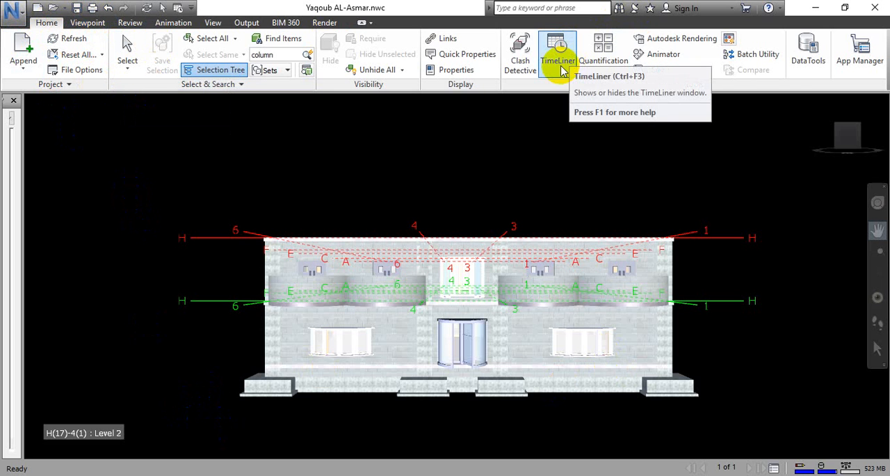
Set the TimeLiner options so the working day begins at 9 and ends at 17.
{"action": "left_click", "coordinate": [17, 11]}
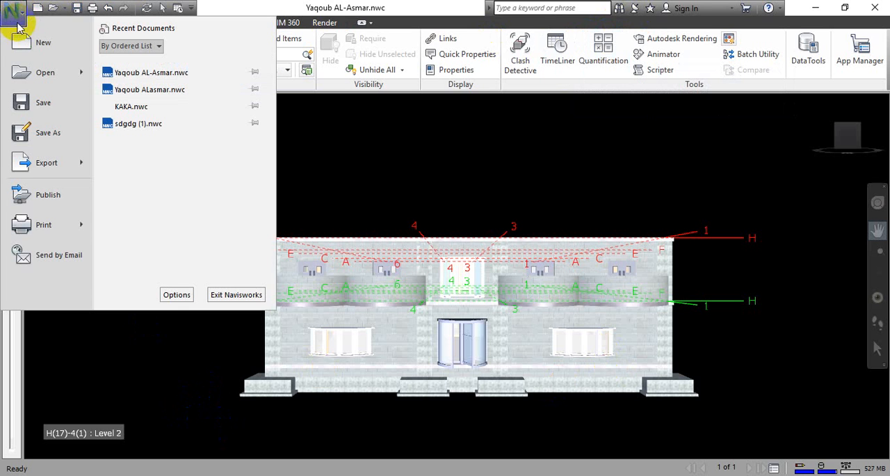
{"action": "left_click", "coordinate": [176, 294]}
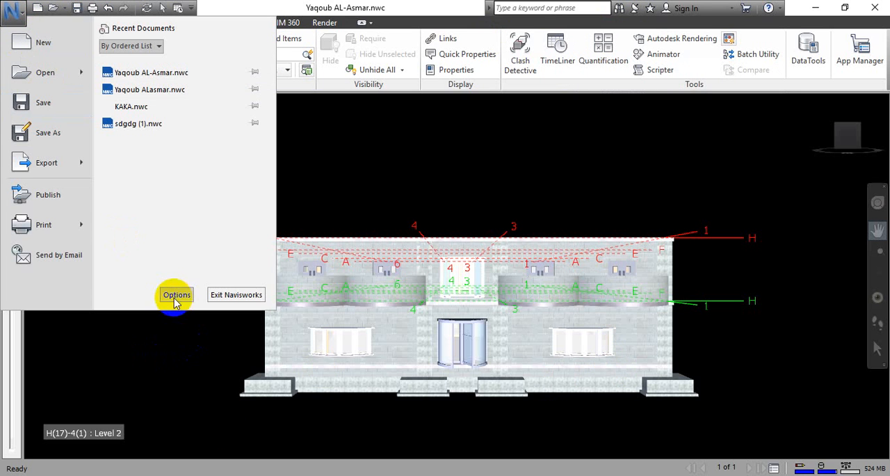
{"action": "left_click", "coordinate": [335, 206]}
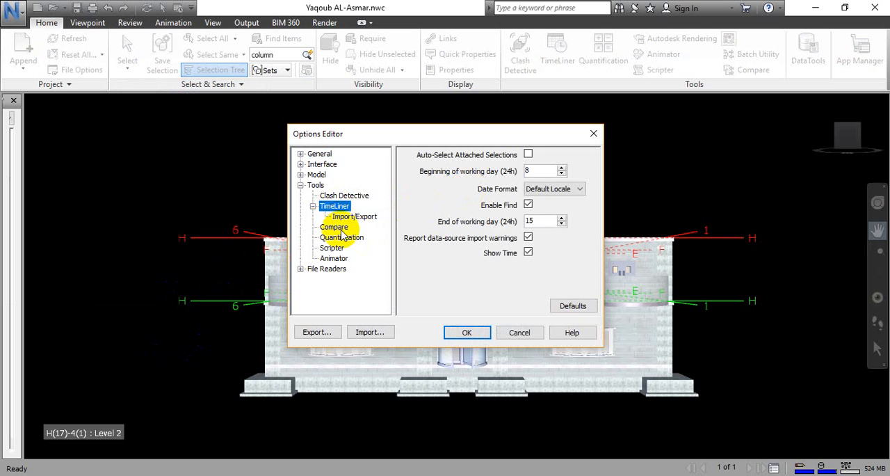
{"action": "left_click_drag", "start_coordinate": [546, 168], "coordinate": [452, 177]}
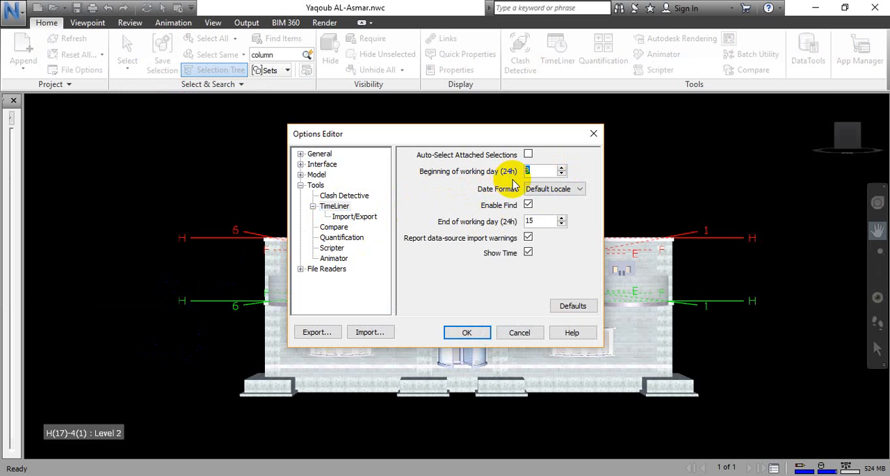
{"action": "type", "text": "99"}
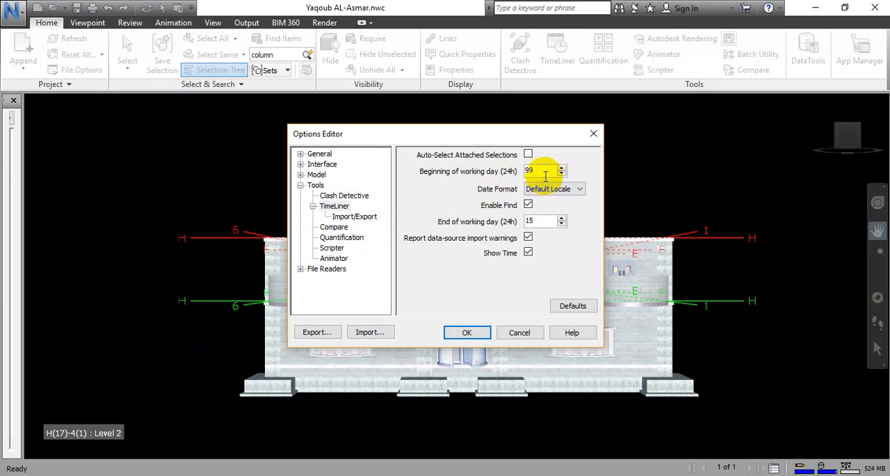
{"action": "key", "text": "BackSpace"}
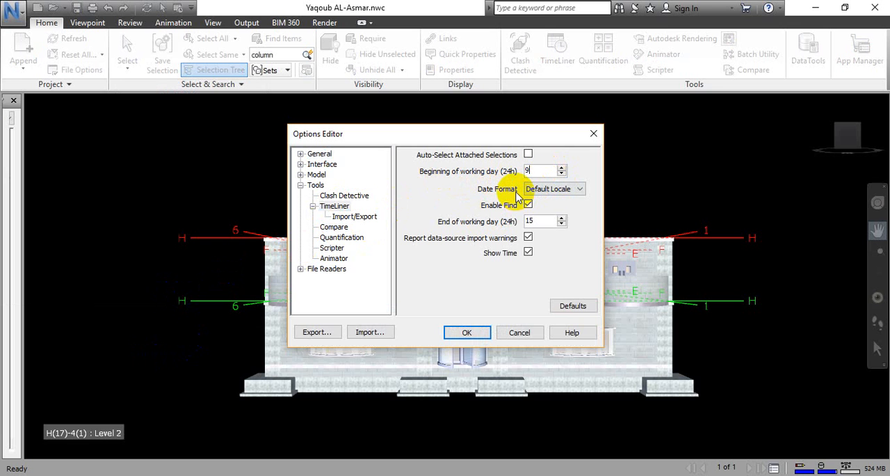
{"action": "left_click_drag", "start_coordinate": [532, 221], "coordinate": [514, 222]}
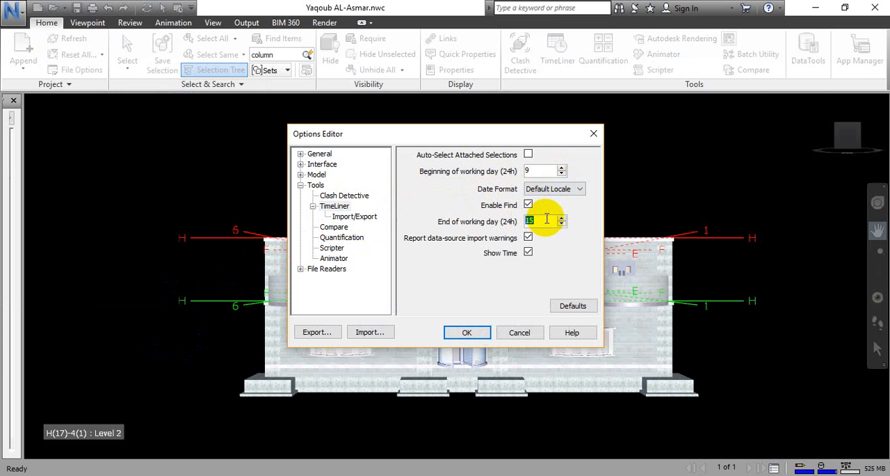
{"action": "type", "text": "17"}
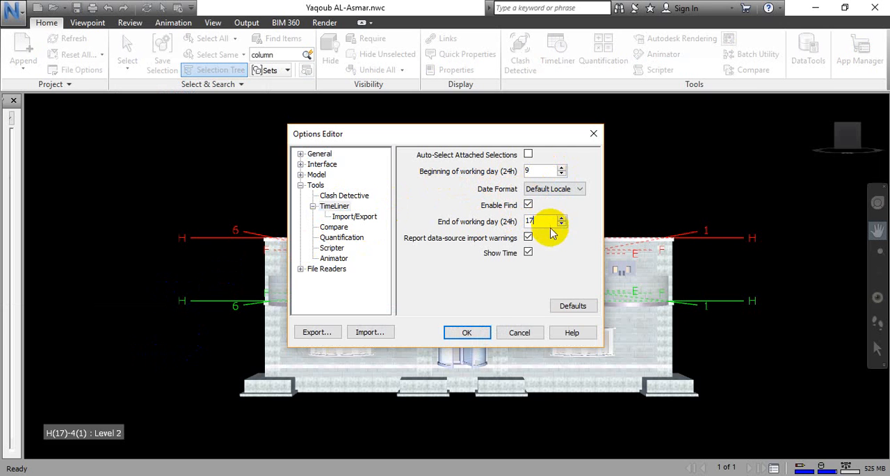
{"action": "left_click", "coordinate": [485, 334]}
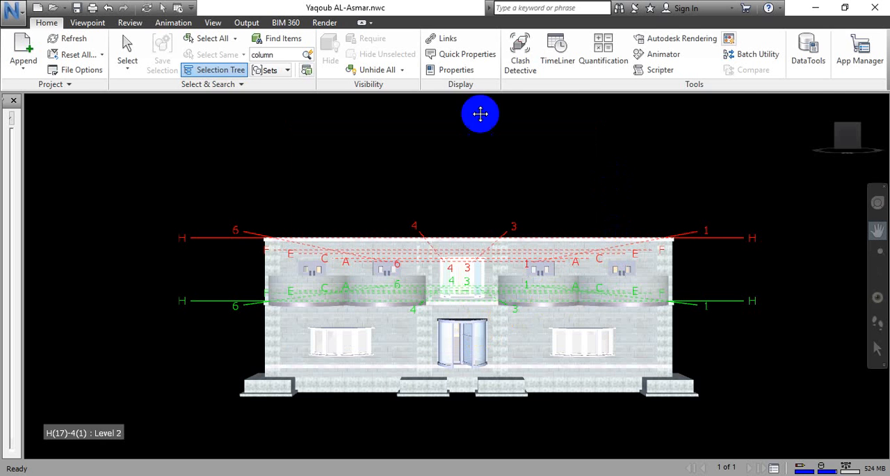
Open the TimeLiner window, make it taller, and view its simulation controls before returning to the task list.
{"action": "left_click", "coordinate": [562, 62]}
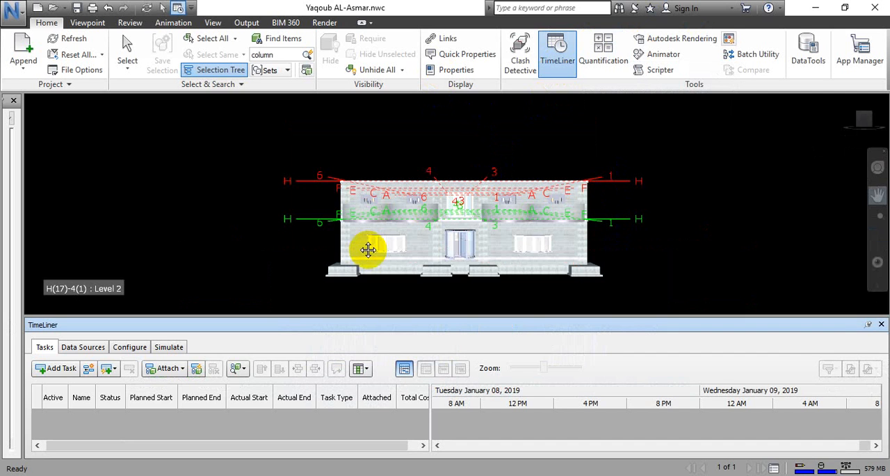
{"action": "left_click", "coordinate": [550, 63]}
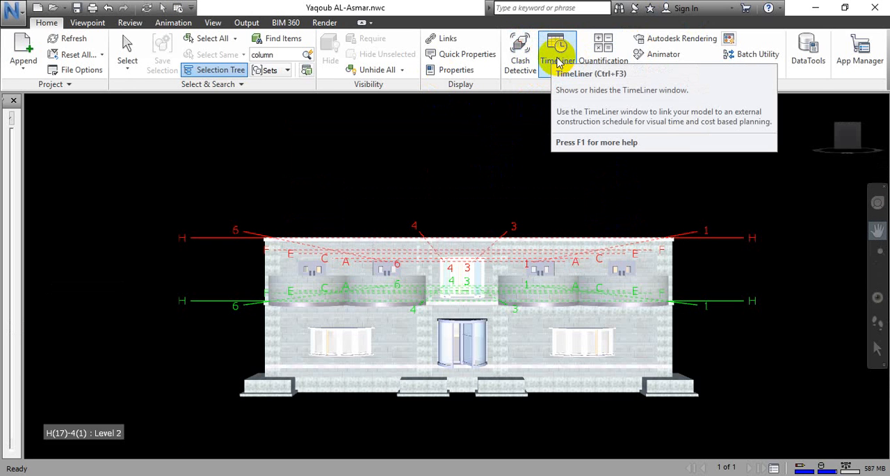
{"action": "left_click", "coordinate": [559, 49]}
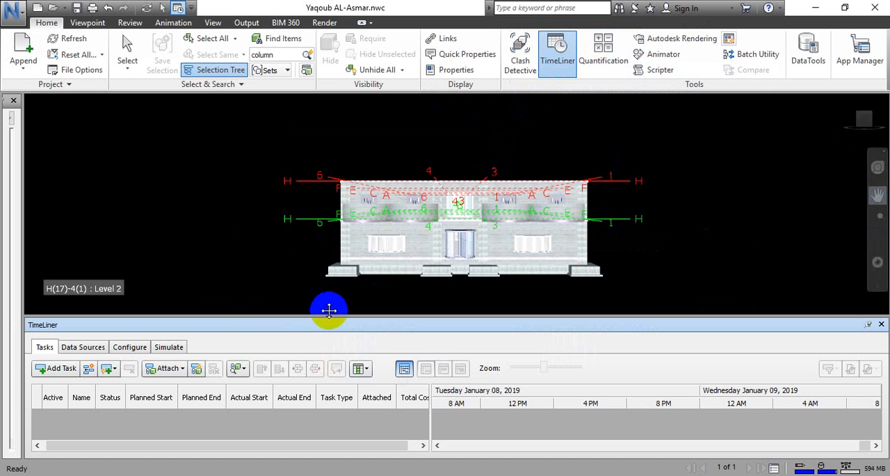
{"action": "left_click_drag", "start_coordinate": [331, 315], "coordinate": [337, 287]}
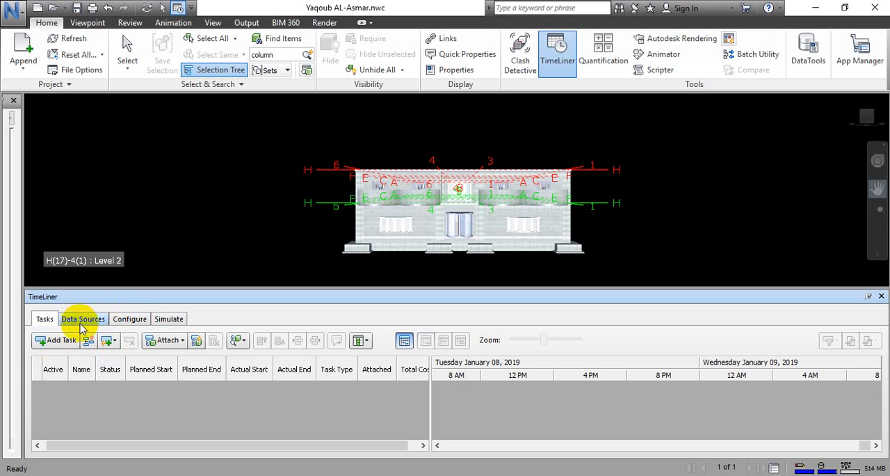
{"action": "left_click", "coordinate": [177, 322]}
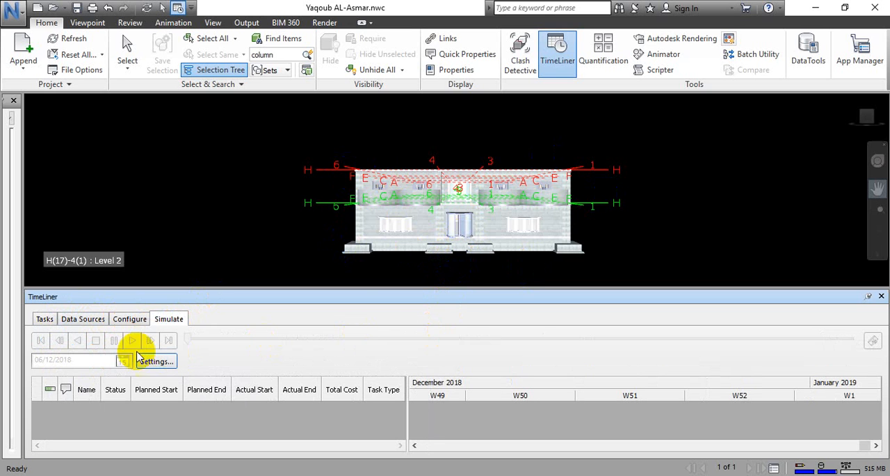
{"action": "left_click", "coordinate": [44, 320]}
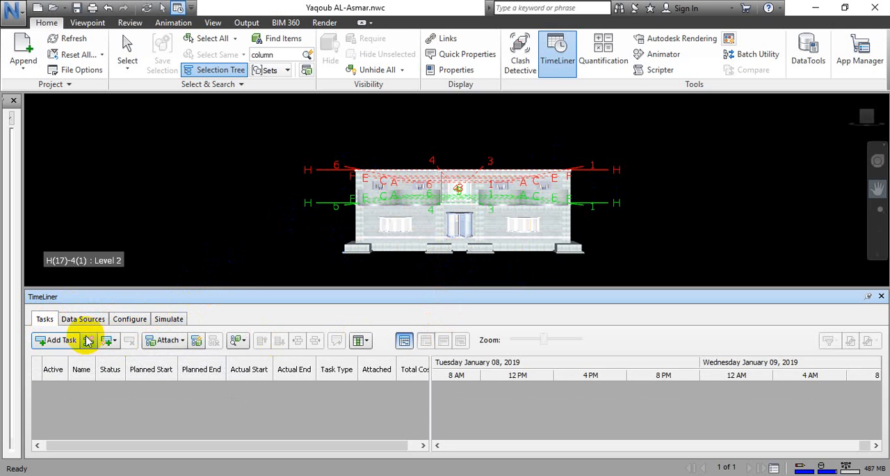
Add a new task to the TimeLiner and view the available task types without choosing one.
{"action": "left_click", "coordinate": [52, 340]}
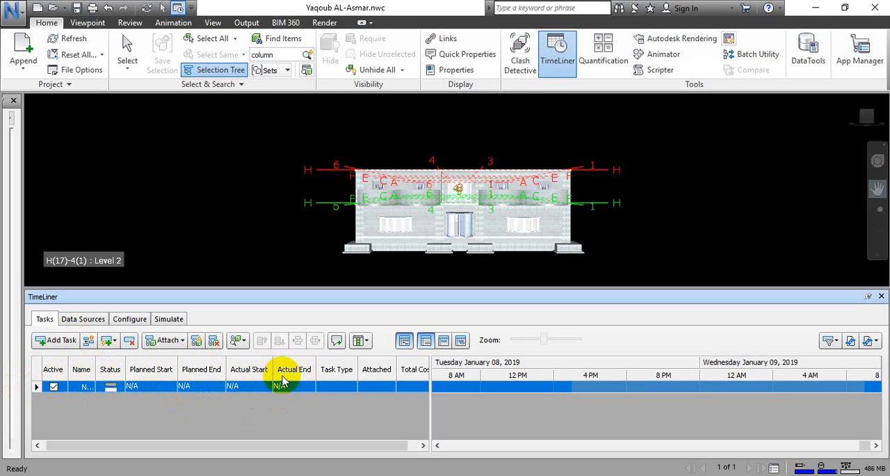
{"action": "left_click", "coordinate": [350, 387]}
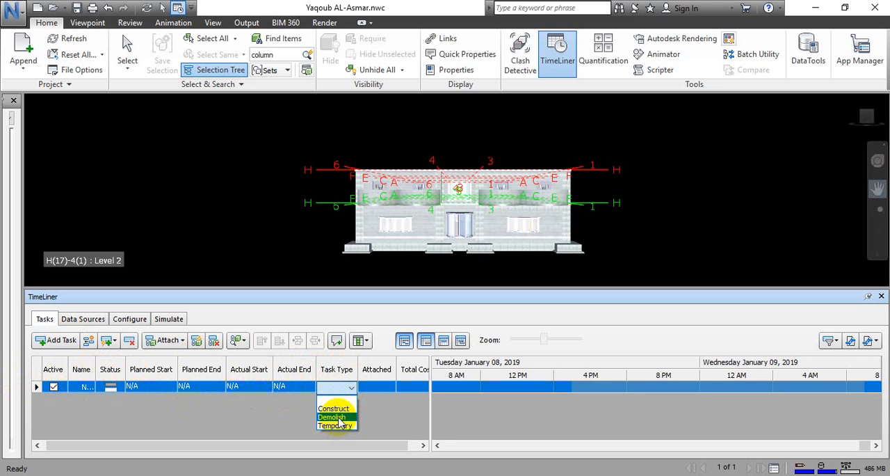
{"action": "left_click", "coordinate": [384, 384]}
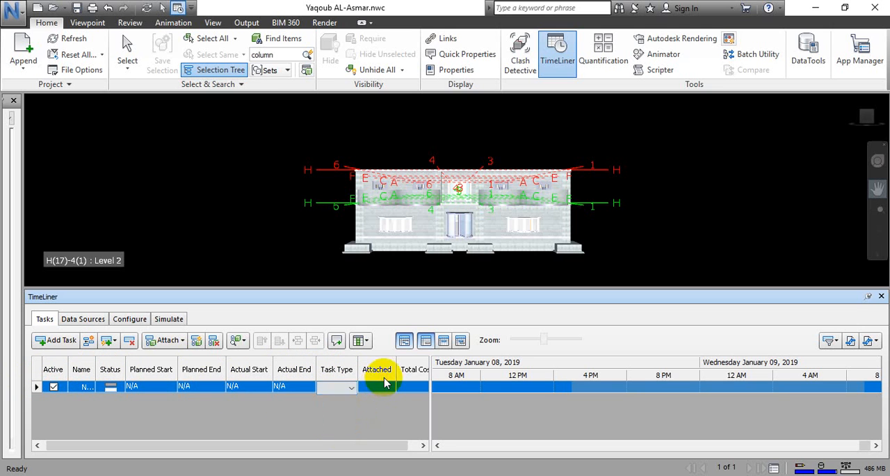
{"action": "left_click", "coordinate": [379, 385]}
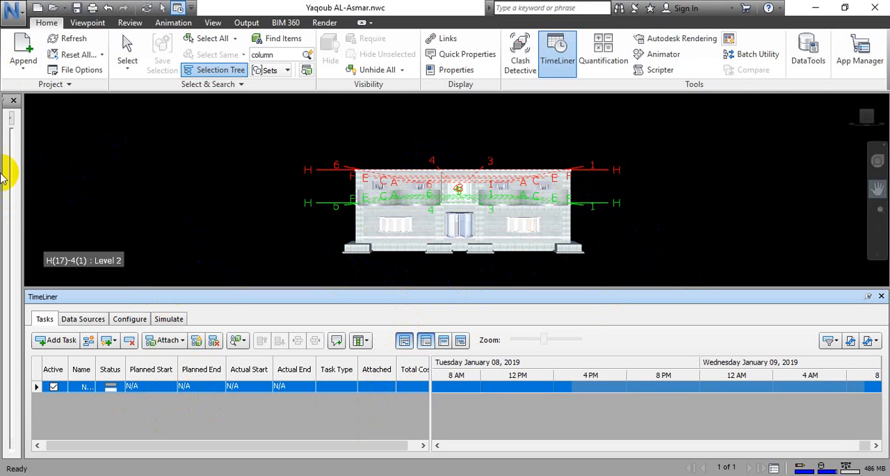
Widen the Selection Tree, select Level 0 and expand it to list its element categories.
{"action": "left_click", "coordinate": [231, 73]}
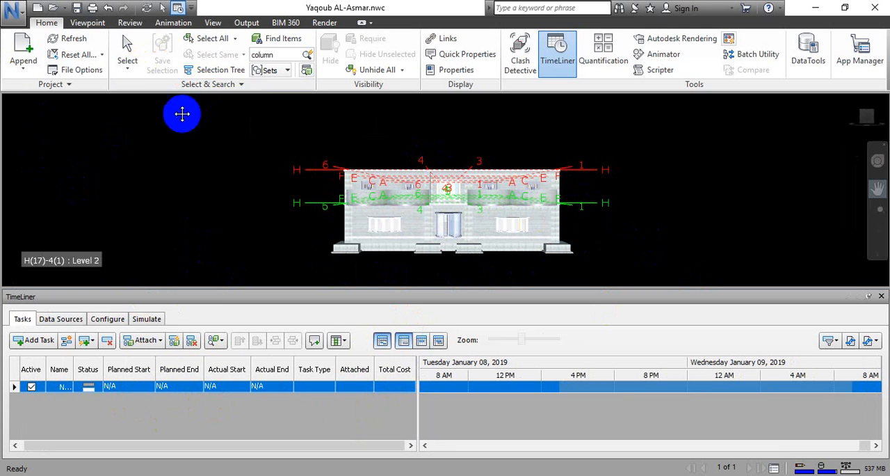
{"action": "left_click", "coordinate": [232, 74]}
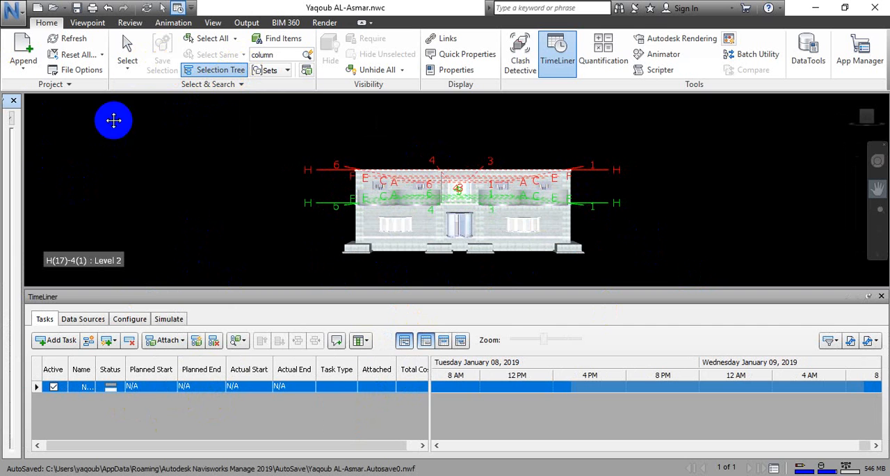
{"action": "left_click_drag", "start_coordinate": [23, 150], "coordinate": [135, 145]}
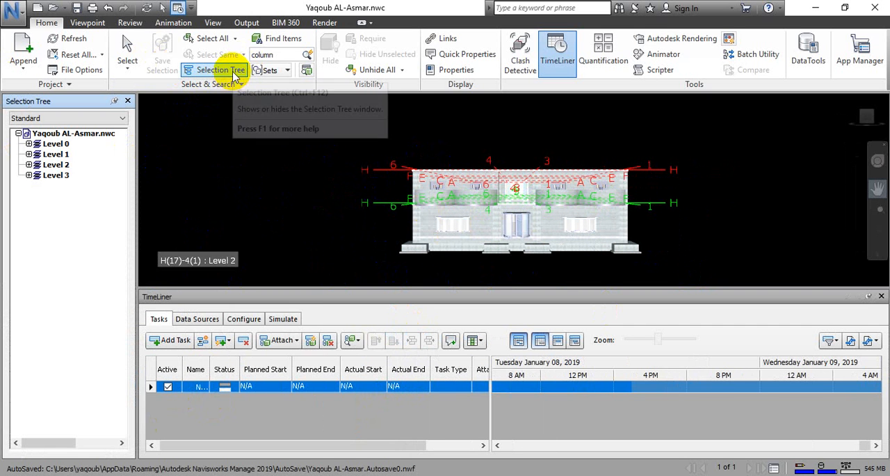
{"action": "left_click", "coordinate": [55, 143]}
{"action": "middle_click_drag", "start_coordinate": [387, 219], "coordinate": [503, 222]}
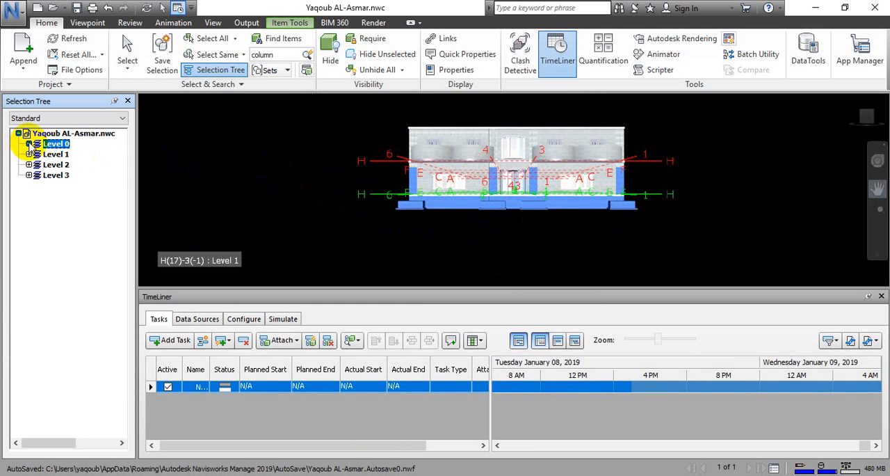
{"action": "left_click", "coordinate": [29, 144]}
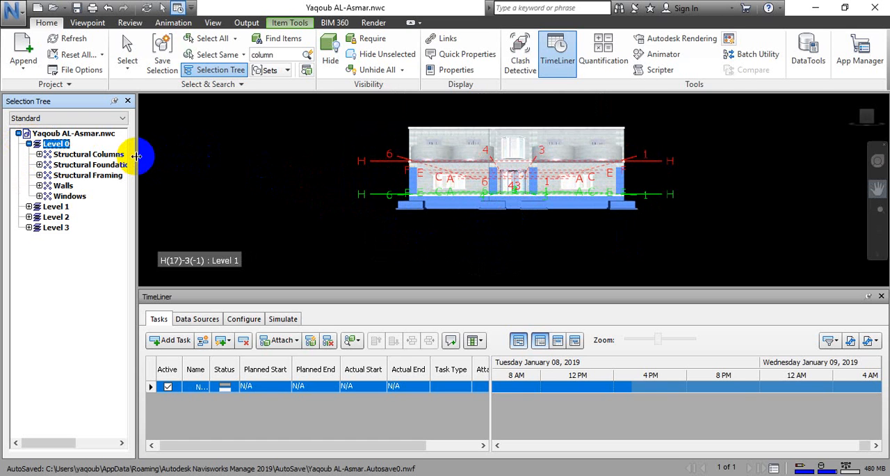
Narrow the Selection Tree and begin renaming the new TimeLiner task, entering E.
{"action": "left_click_drag", "start_coordinate": [137, 156], "coordinate": [61, 163]}
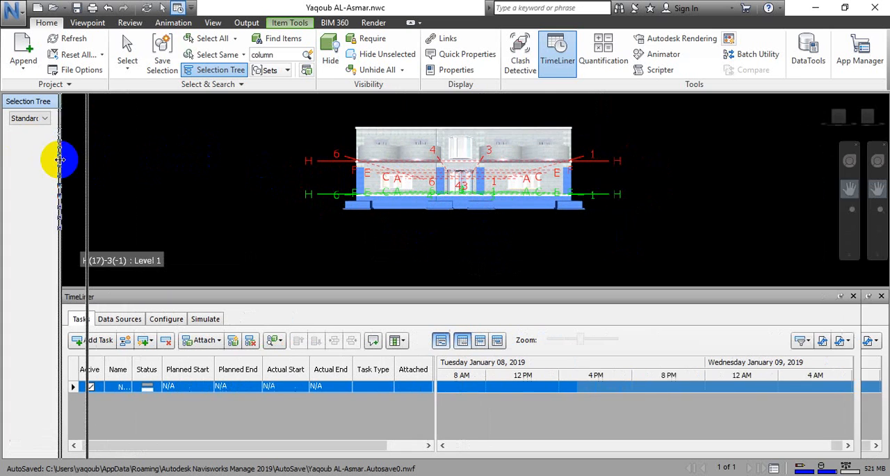
{"action": "left_click", "coordinate": [124, 389]}
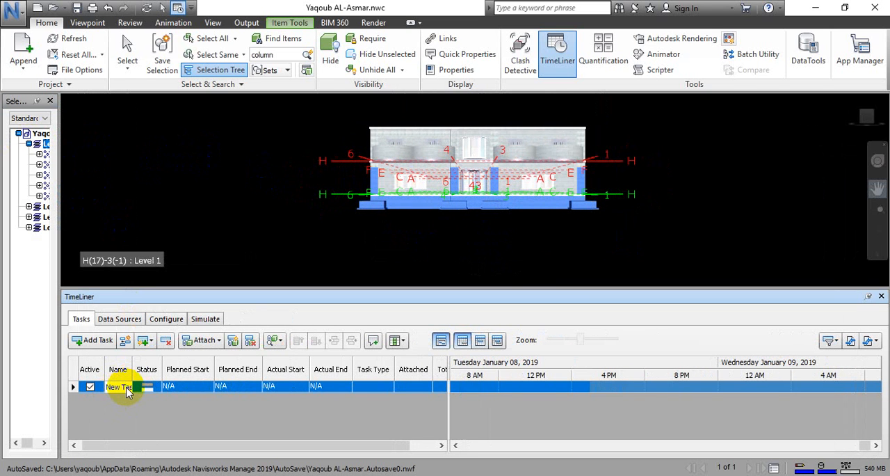
{"action": "left_click", "coordinate": [109, 388]}
{"action": "type", "text": "E"}
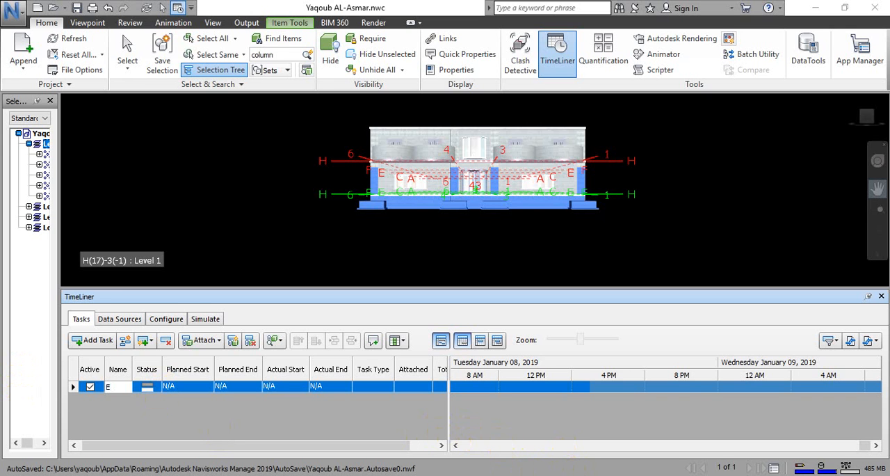
Switch to the Excel workbook Activites BIM group 3.xlsx and look through the activity names with their start and finish dates.
{"action": "left_click", "coordinate": [404, 471]}
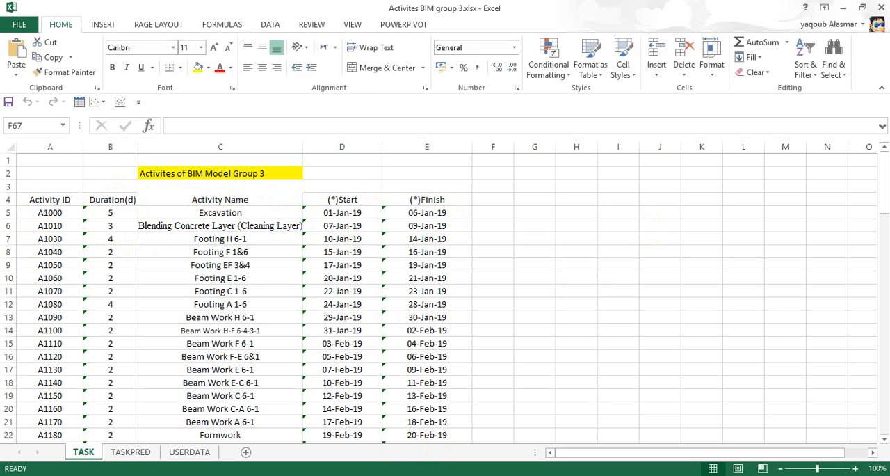
{"action": "left_click_drag", "start_coordinate": [884, 197], "coordinate": [880, 194]}
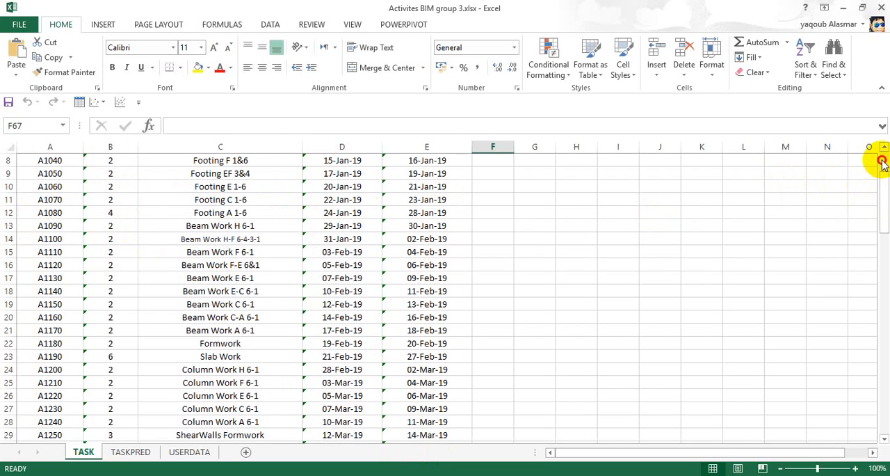
{"action": "left_click", "coordinate": [883, 161]}
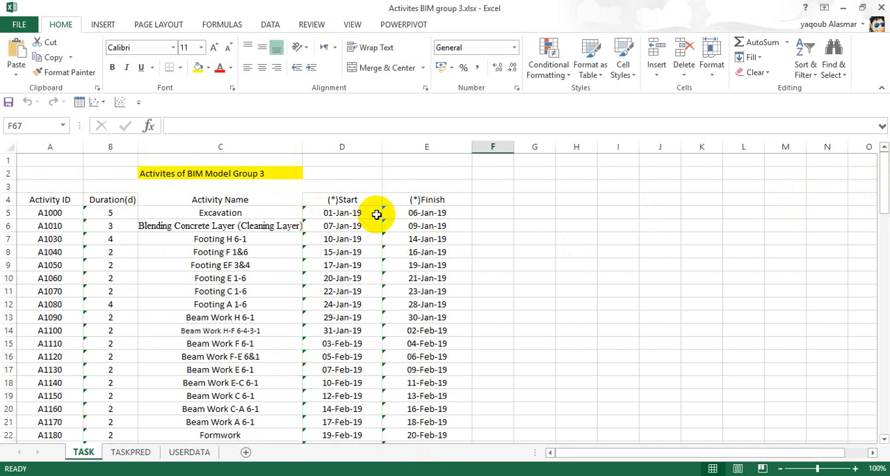
{"action": "left_click", "coordinate": [221, 212]}
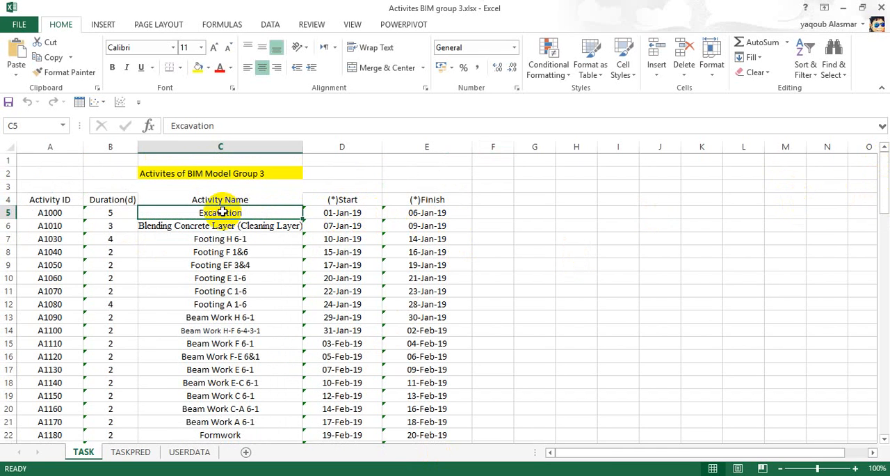
{"action": "double_click", "coordinate": [233, 218]}
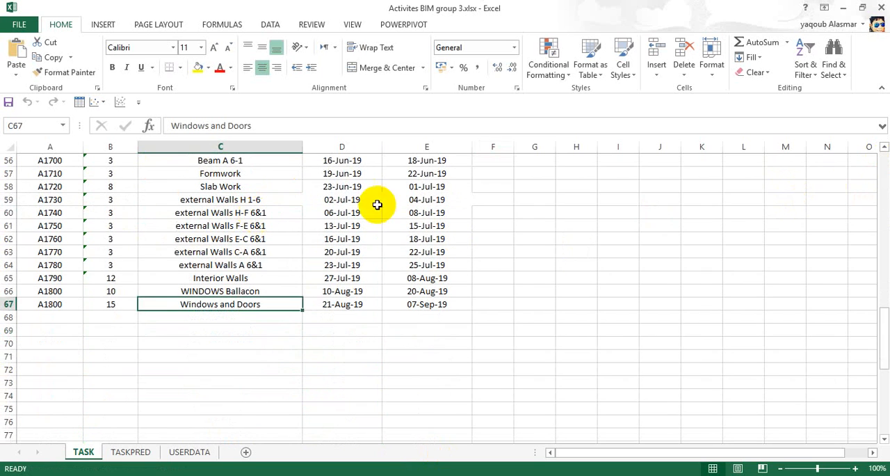
{"action": "left_click_drag", "start_coordinate": [884, 218], "coordinate": [874, 174]}
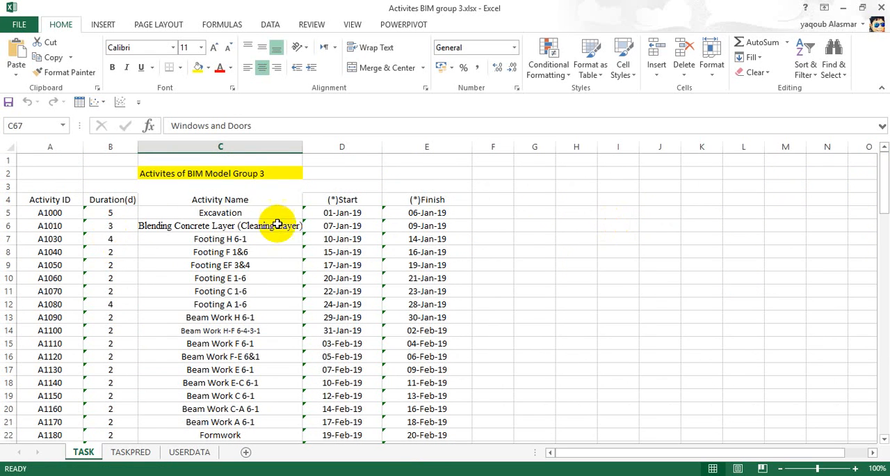
Select the text of the activity name Excavation in cell C5 for copying.
{"action": "left_click", "coordinate": [236, 213]}
{"action": "left_click", "coordinate": [232, 126]}
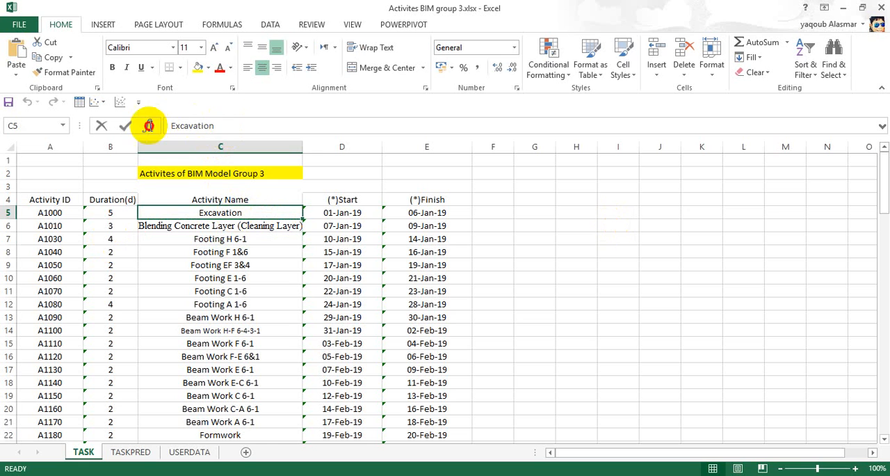
{"action": "left_click_drag", "start_coordinate": [171, 126], "coordinate": [215, 126]}
{"action": "left_click", "coordinate": [215, 126]}
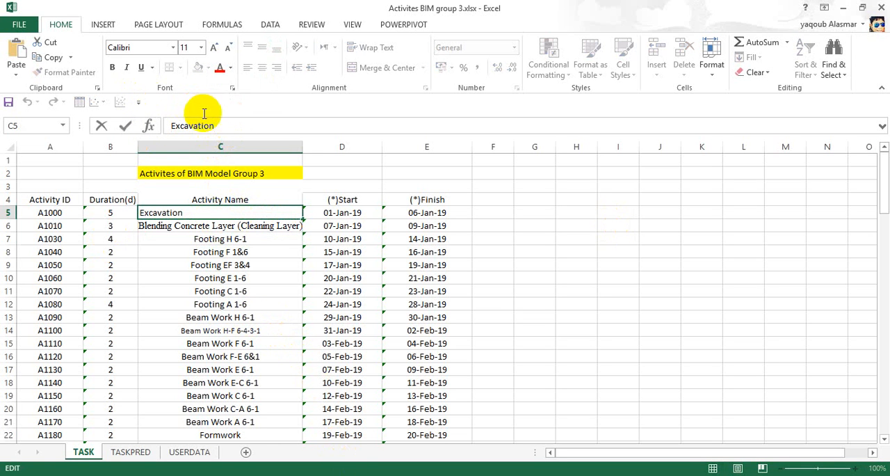
{"action": "left_click_drag", "start_coordinate": [217, 125], "coordinate": [159, 113]}
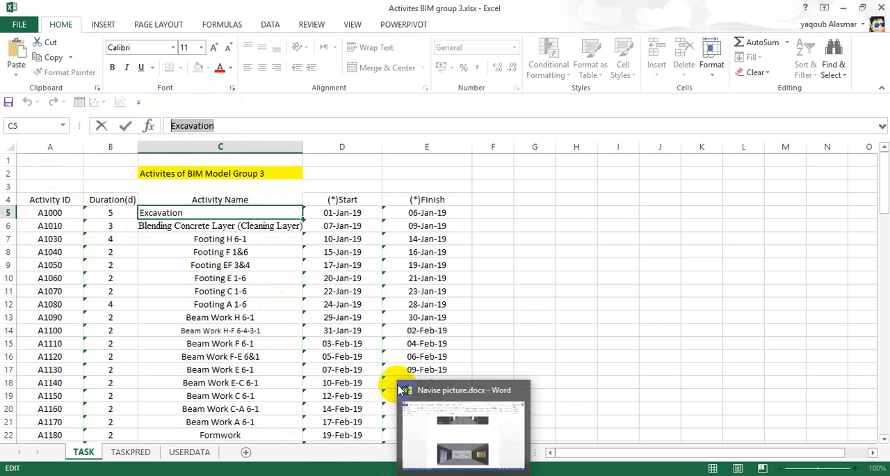
Copy the activity ID A1000 from cell A5 and return to Navisworks to enter it as the new task's name.
{"action": "left_click", "coordinate": [49, 213]}
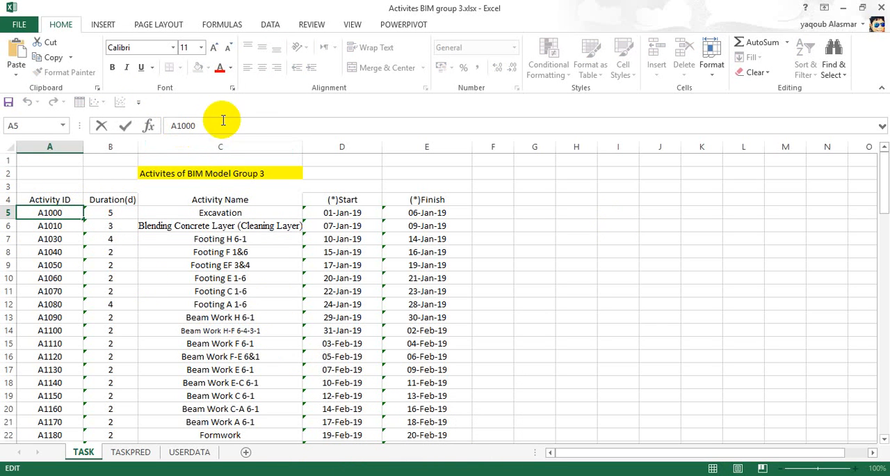
{"action": "left_click_drag", "start_coordinate": [202, 125], "coordinate": [151, 125]}
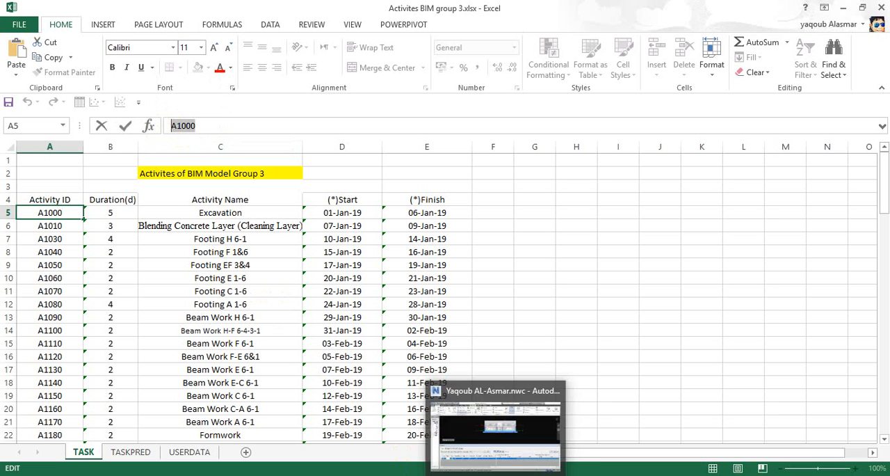
{"action": "left_click", "coordinate": [445, 438]}
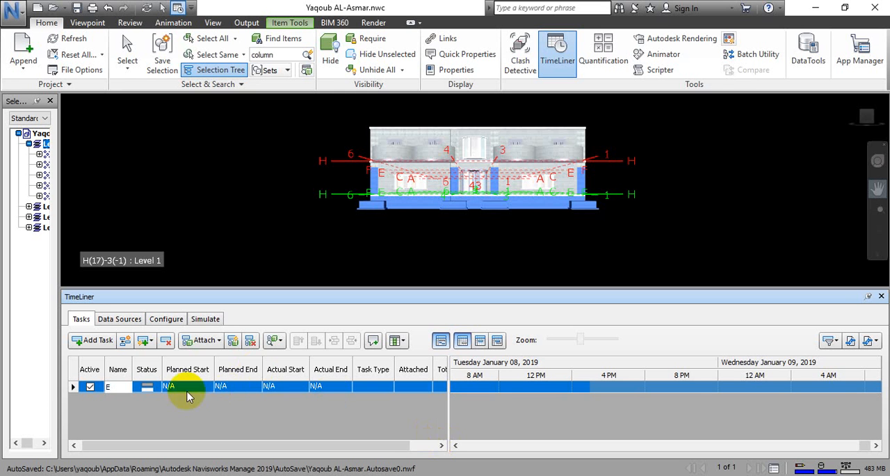
{"action": "left_click", "coordinate": [119, 387]}
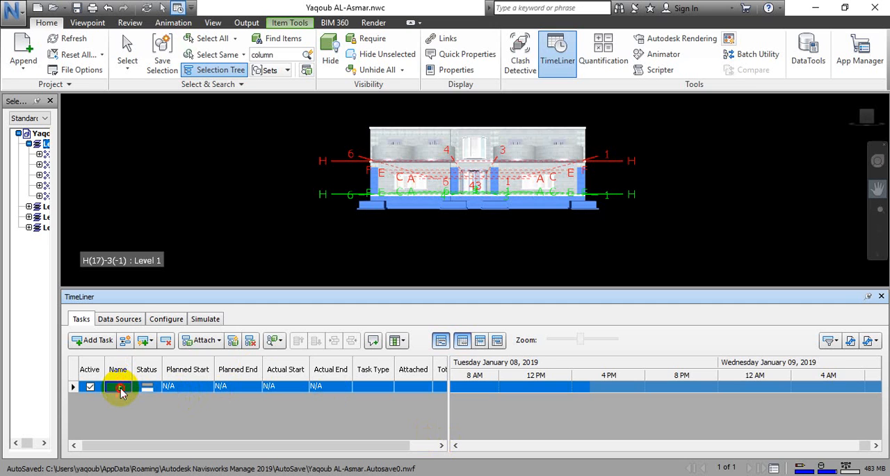
{"action": "type", "text": "E"}
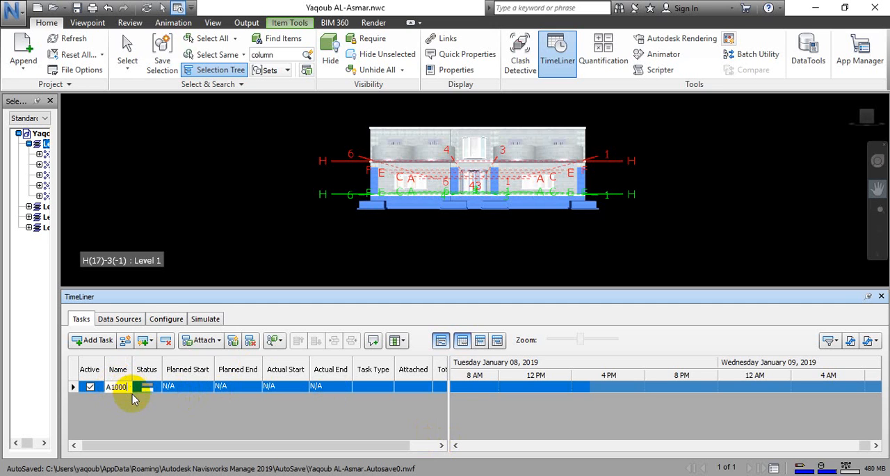
Set the task's planned start to 01/01/2019 and its planned end to 06/01/2019, checking the finish date in the Excel list.
{"action": "left_click", "coordinate": [170, 388]}
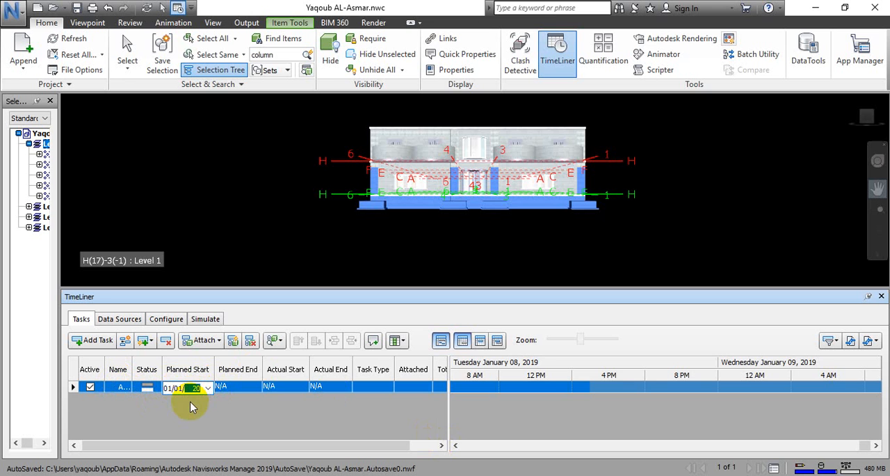
{"action": "left_click", "coordinate": [243, 388]}
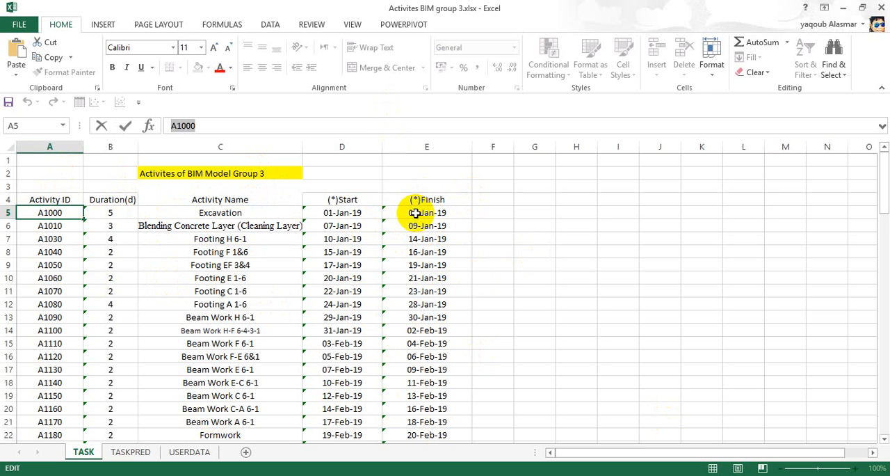
{"action": "mouse_move", "coordinate": [496, 474]}
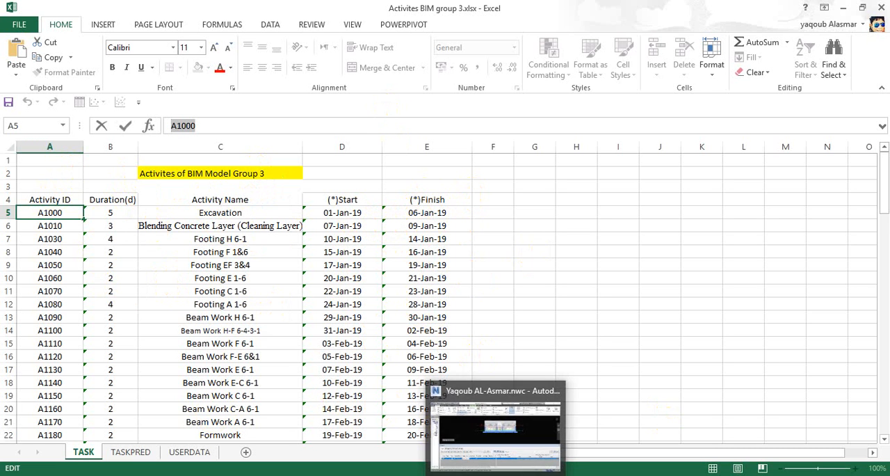
{"action": "left_click", "coordinate": [496, 427]}
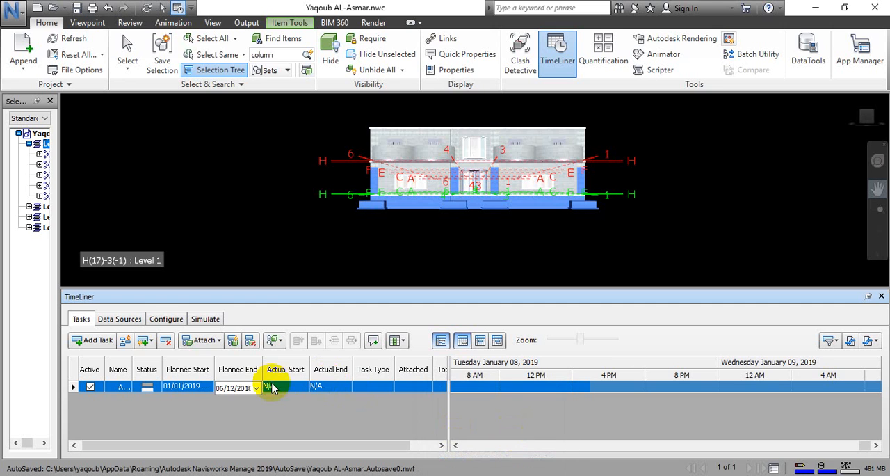
{"action": "left_click", "coordinate": [240, 389]}
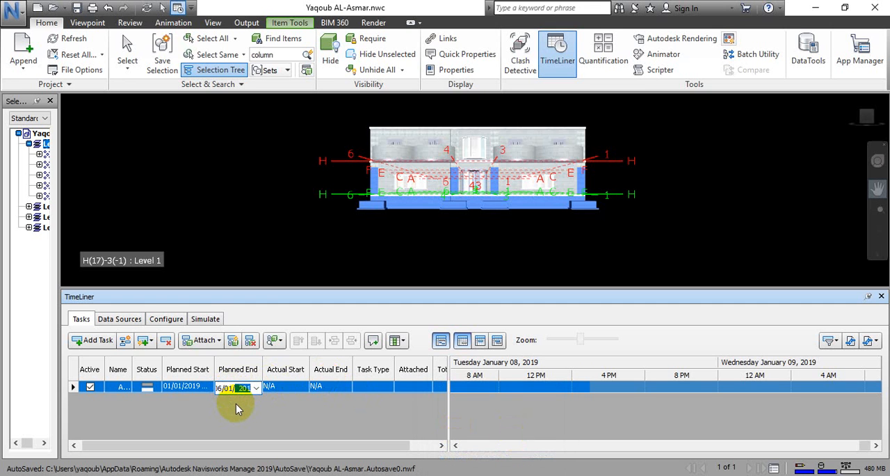
{"action": "key", "text": "Return"}
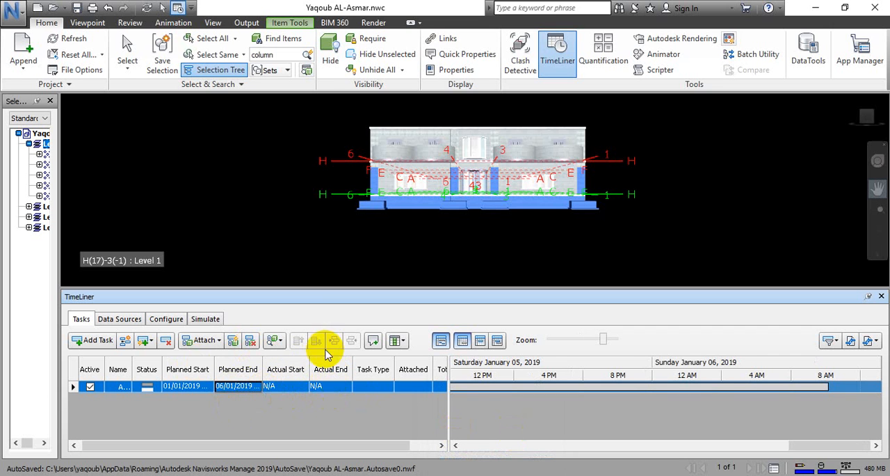
{"action": "left_click", "coordinate": [388, 388]}
{"action": "left_click", "coordinate": [388, 387]}
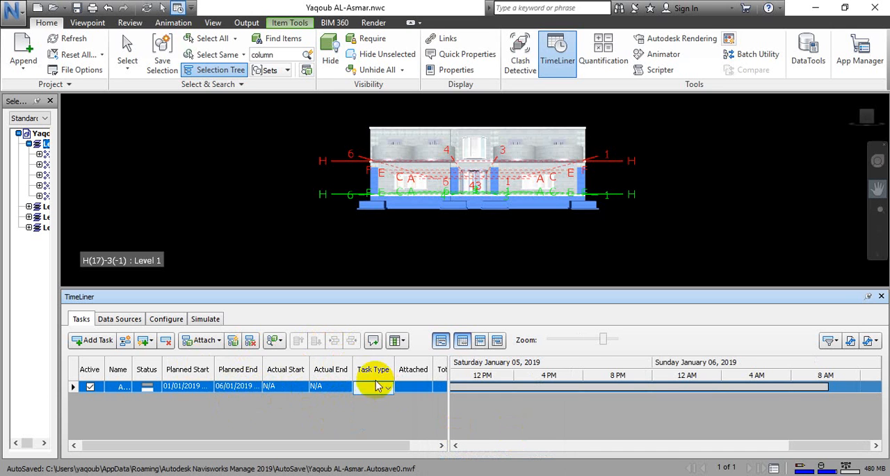
{"action": "left_click", "coordinate": [435, 215]}
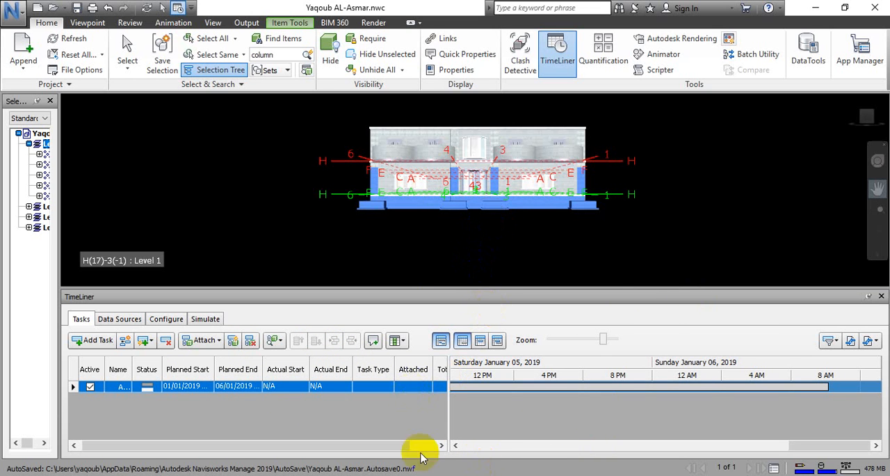
Clear the Level 0 selection in the model and view the remaining columns of the task list.
{"action": "left_click_drag", "start_coordinate": [362, 445], "coordinate": [423, 442]}
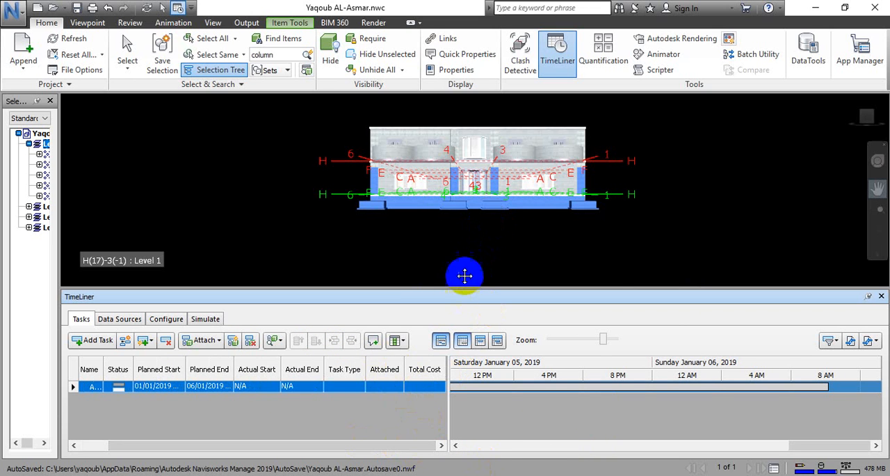
{"action": "left_click_drag", "start_coordinate": [423, 269], "coordinate": [477, 254]}
{"action": "key", "text": "Escape"}
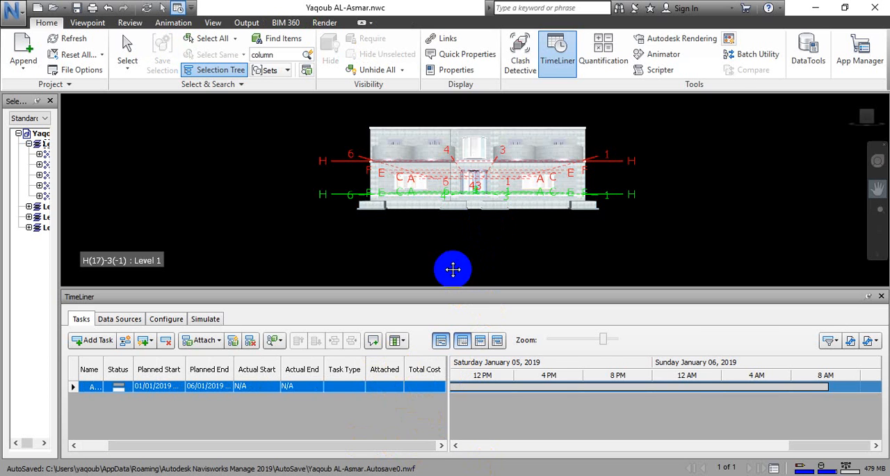
{"action": "left_click", "coordinate": [409, 447]}
{"action": "left_click_drag", "start_coordinate": [409, 447], "coordinate": [296, 445]}
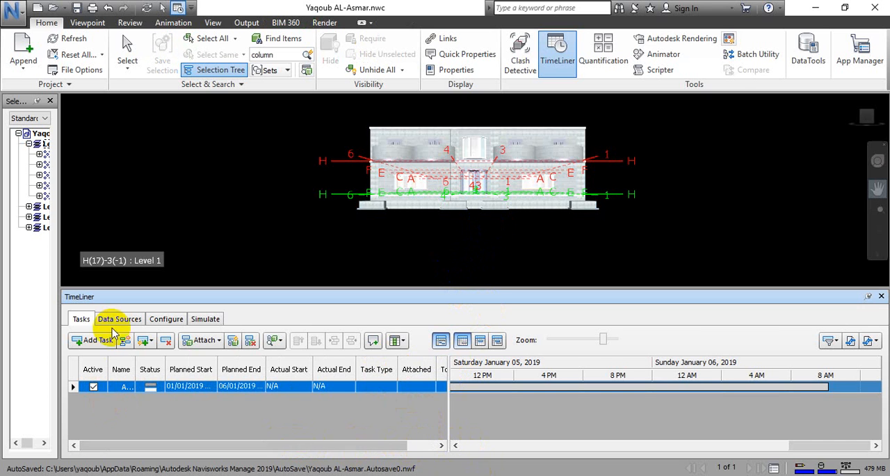
Add a second task to the TimeLiner and open its name for editing.
{"action": "left_click", "coordinate": [94, 341]}
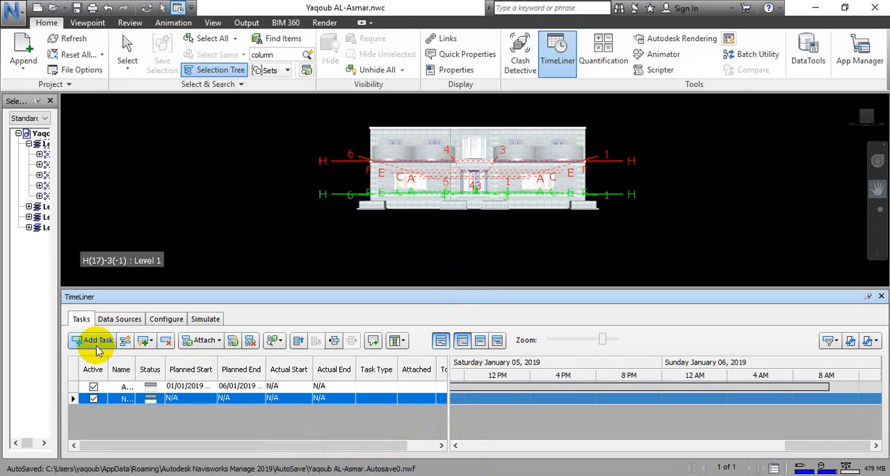
{"action": "double_click", "coordinate": [119, 399]}
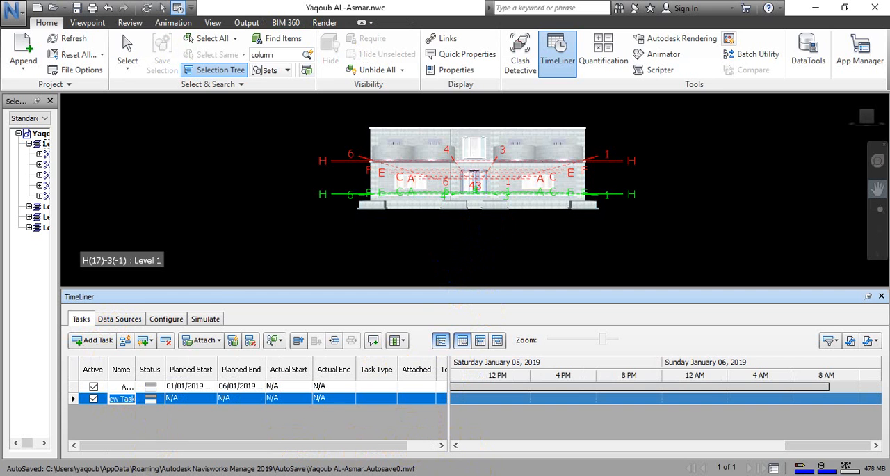
Look up the second activity's ID in cell A6 of the Excel list and name the new Navisworks task A1010.
{"action": "key", "text": "alt+Tab"}
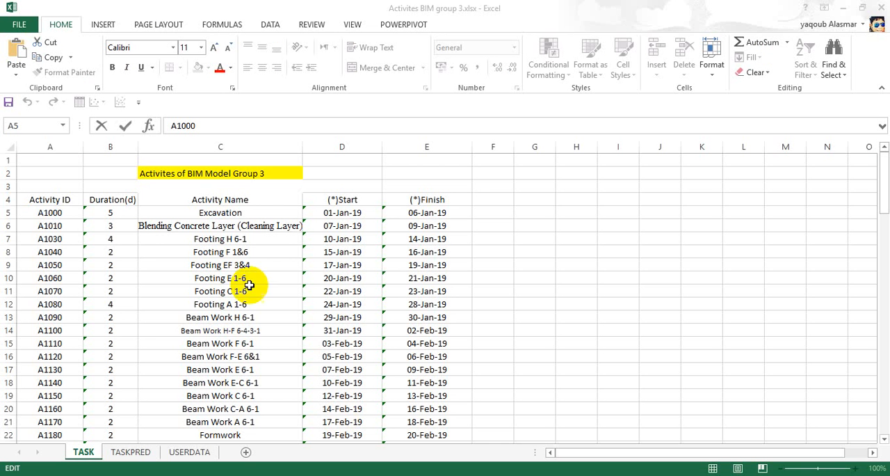
{"action": "left_click", "coordinate": [62, 228]}
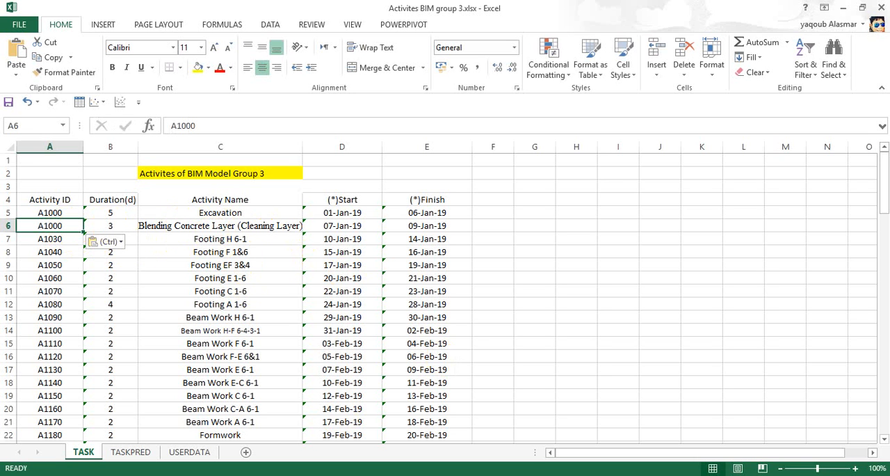
{"action": "key", "text": "alt+Tab"}
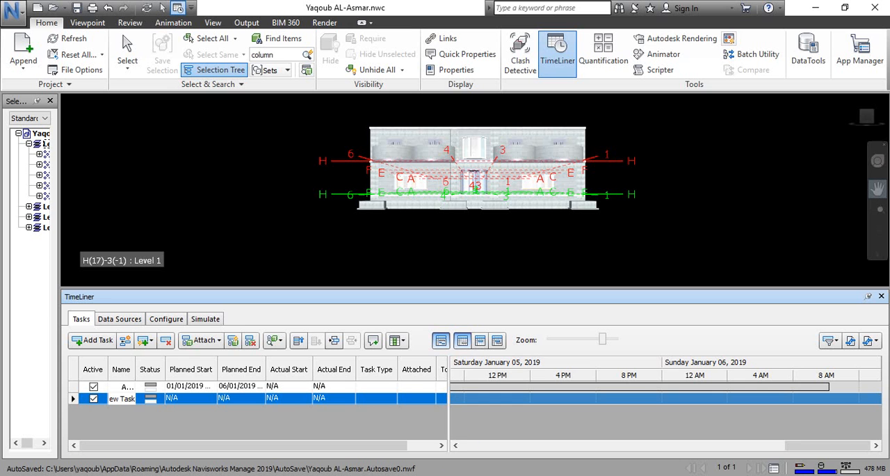
{"action": "left_click", "coordinate": [120, 402]}
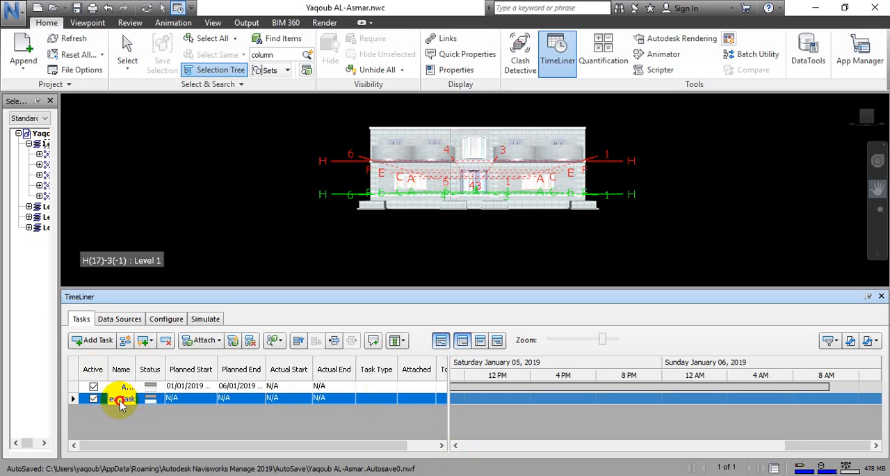
{"action": "key", "text": "ctrl+a"}
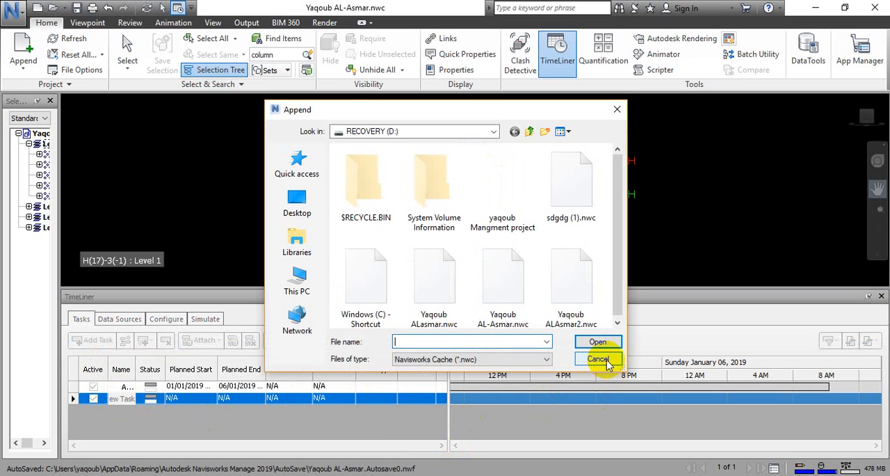
{"action": "left_click", "coordinate": [598, 358]}
{"action": "left_click", "coordinate": [116, 396]}
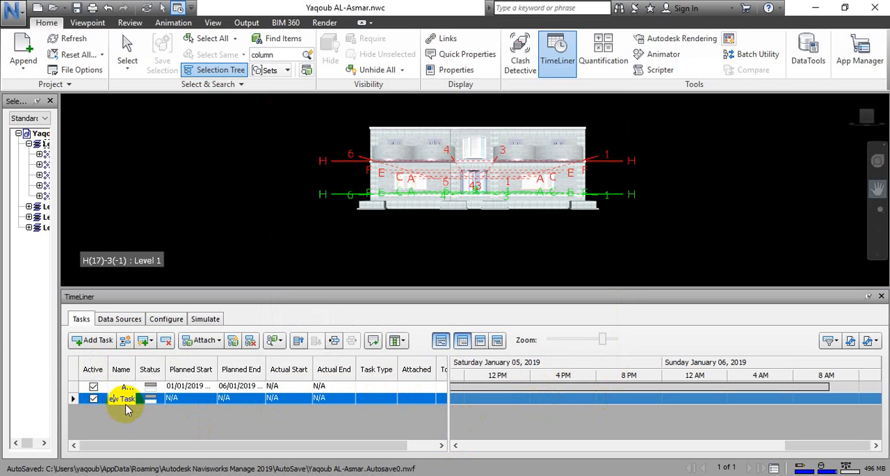
{"action": "left_click_drag", "start_coordinate": [126, 396], "coordinate": [104, 395]}
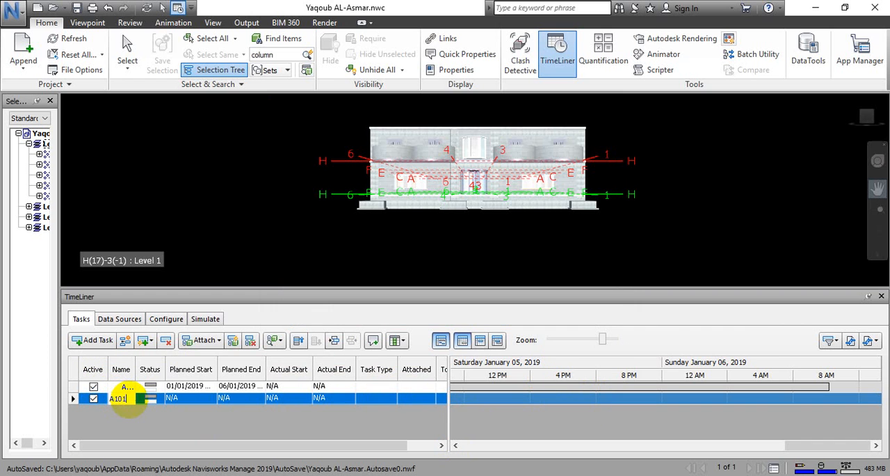
{"action": "key", "text": "Return"}
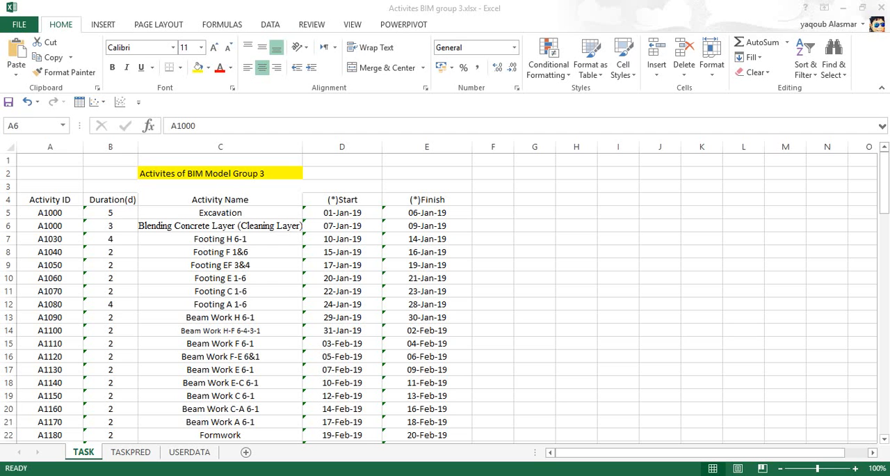
In the Excel list, restore A1010 in cell A6, copy the start date 07-Jan-19 from D6 and return to Navisworks.
{"action": "key", "text": "ctrl+v"}
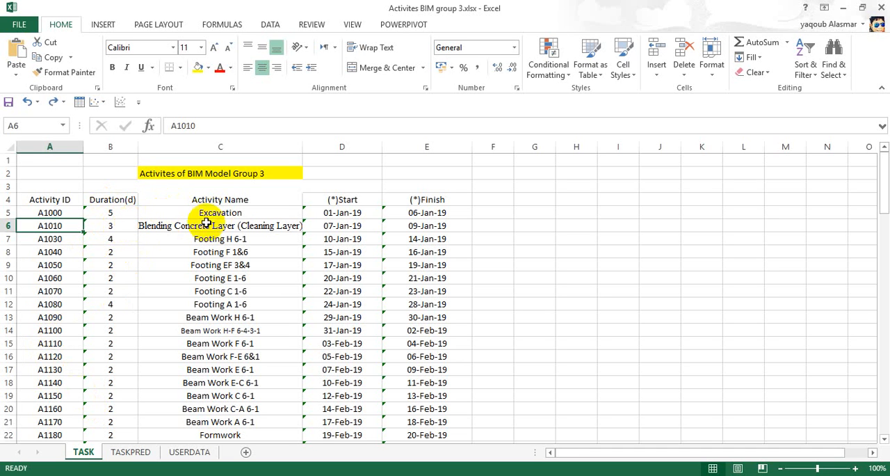
{"action": "left_click", "coordinate": [368, 225]}
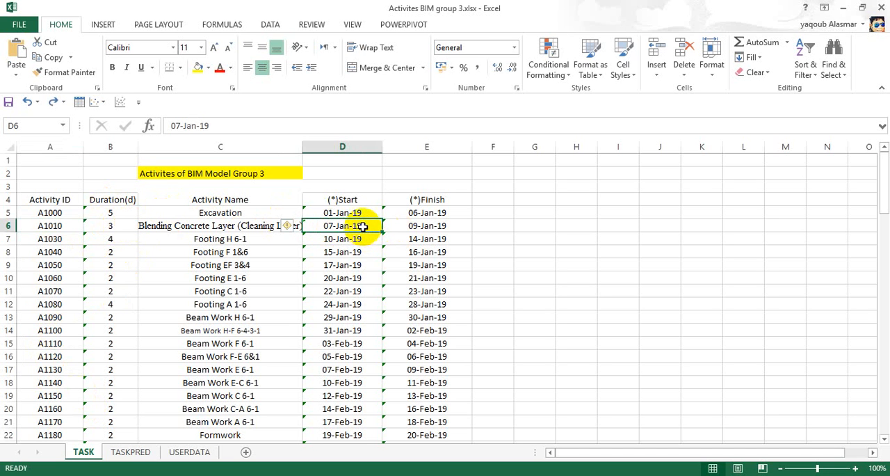
{"action": "key", "text": "ctrl+c"}
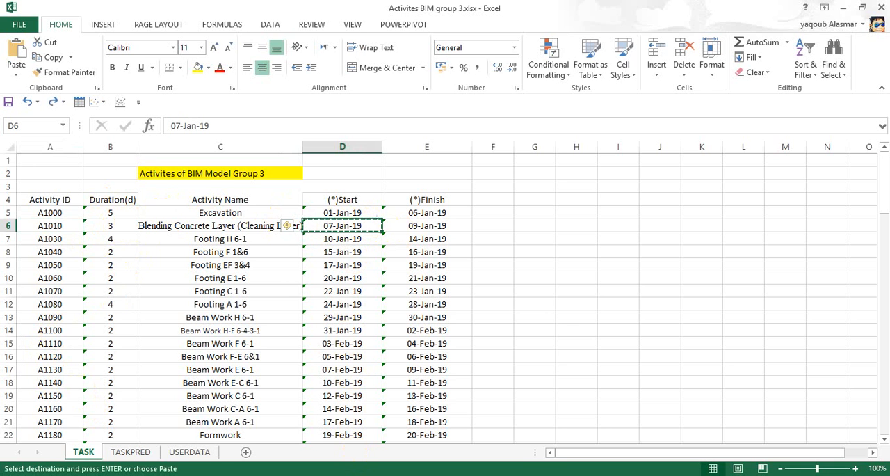
{"action": "left_click", "coordinate": [332, 474]}
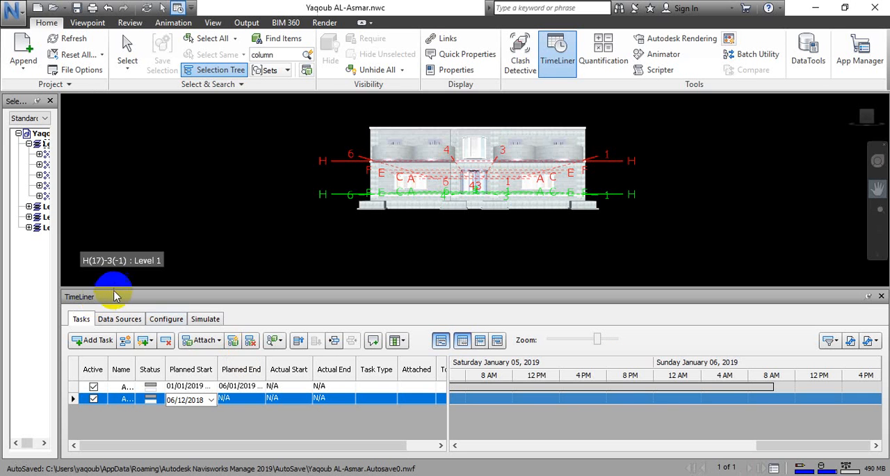
Set the second task's planned start to 07/01/2019.
{"action": "left_click", "coordinate": [211, 400]}
{"action": "left_click", "coordinate": [183, 401]}
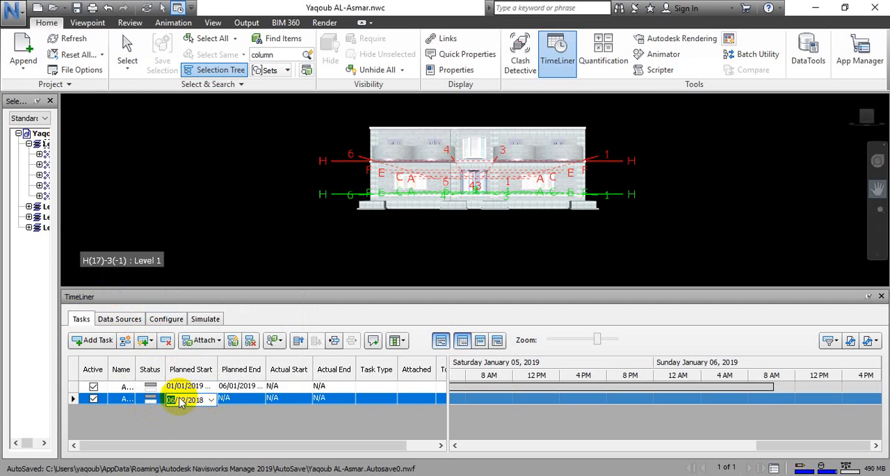
{"action": "left_click_drag", "start_coordinate": [176, 402], "coordinate": [200, 401]}
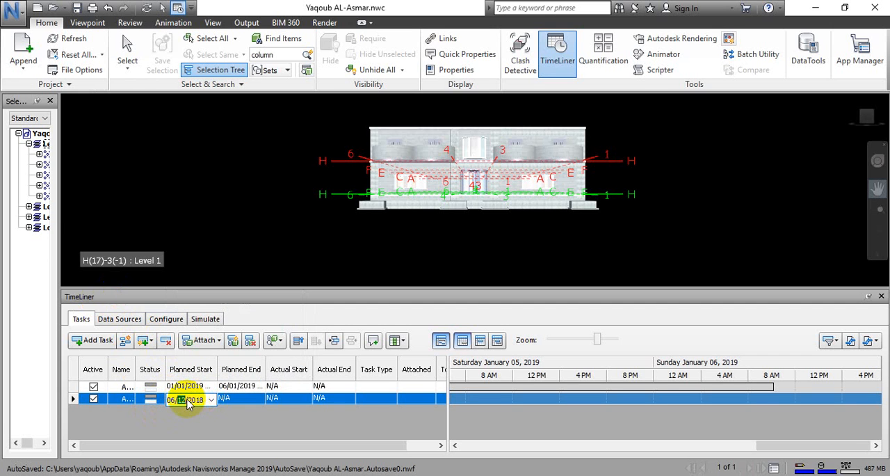
{"action": "key", "text": "ctrl+a"}
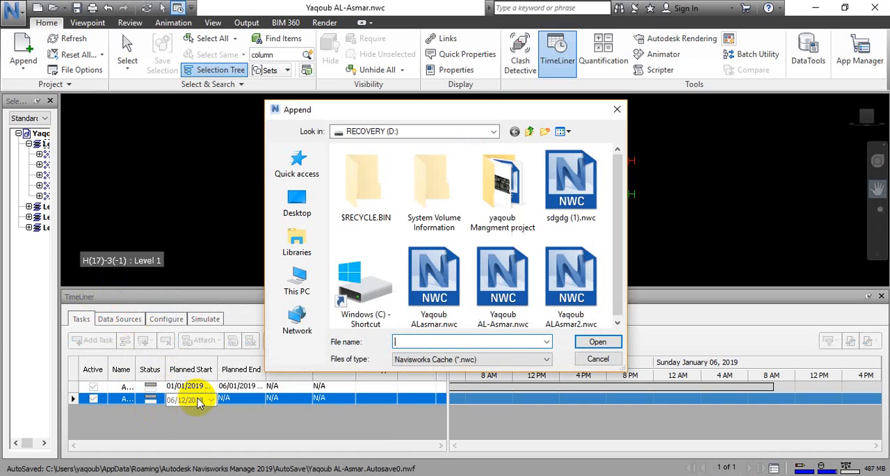
{"action": "left_click", "coordinate": [591, 361]}
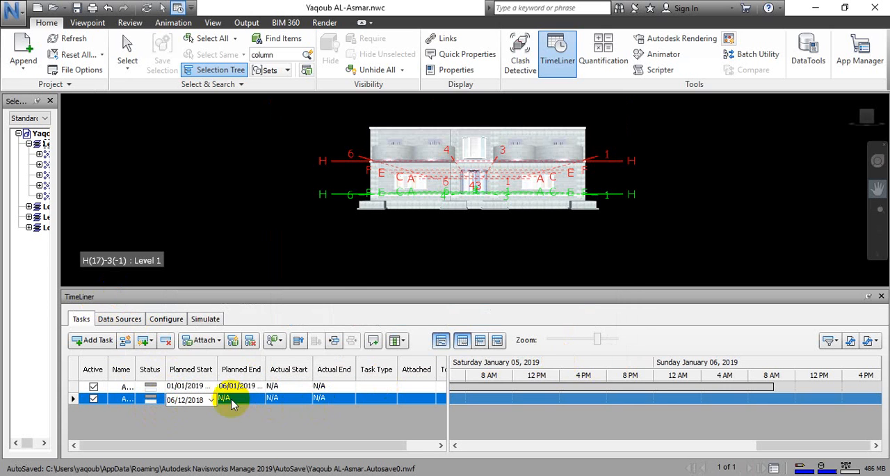
{"action": "left_click", "coordinate": [205, 399]}
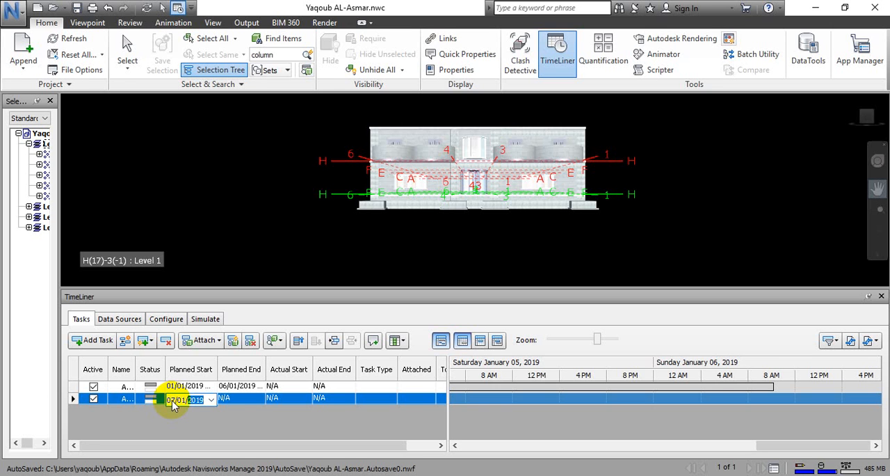
{"action": "left_click", "coordinate": [237, 387]}
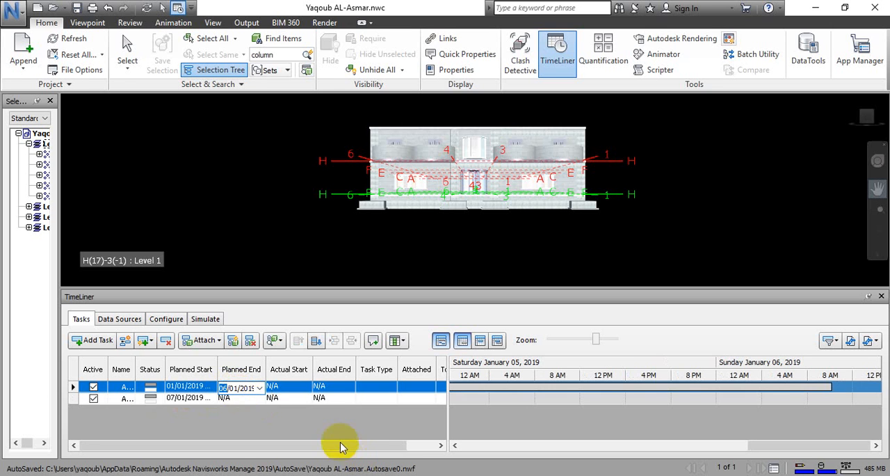
Check the second activity's finish date in the Excel list and set the task's planned end to 09/01/2019.
{"action": "left_click", "coordinate": [243, 399]}
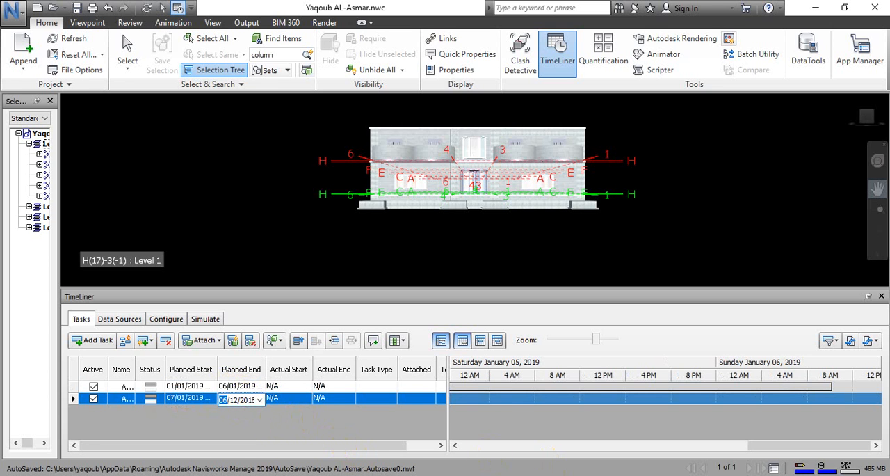
{"action": "key", "text": "alt+Tab"}
{"action": "key", "text": "alt+Tab"}
{"action": "left_click", "coordinate": [270, 415]}
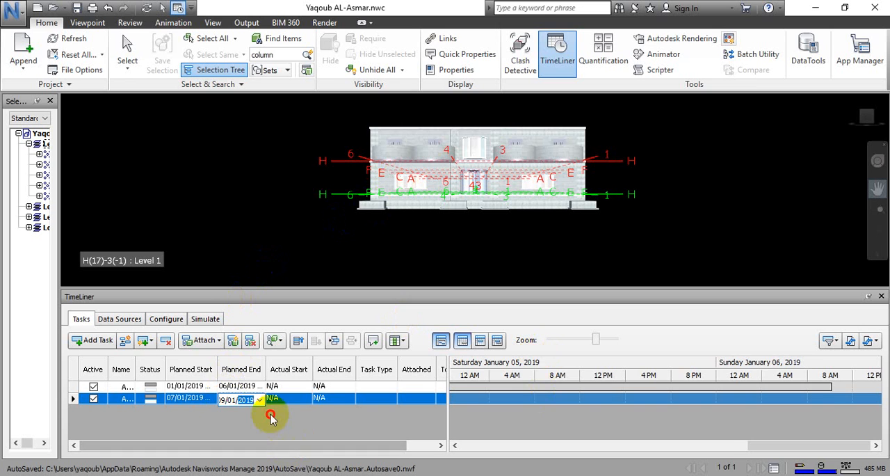
View the calendar for the second task's planned start and close it without changing the date.
{"action": "left_click", "coordinate": [201, 398]}
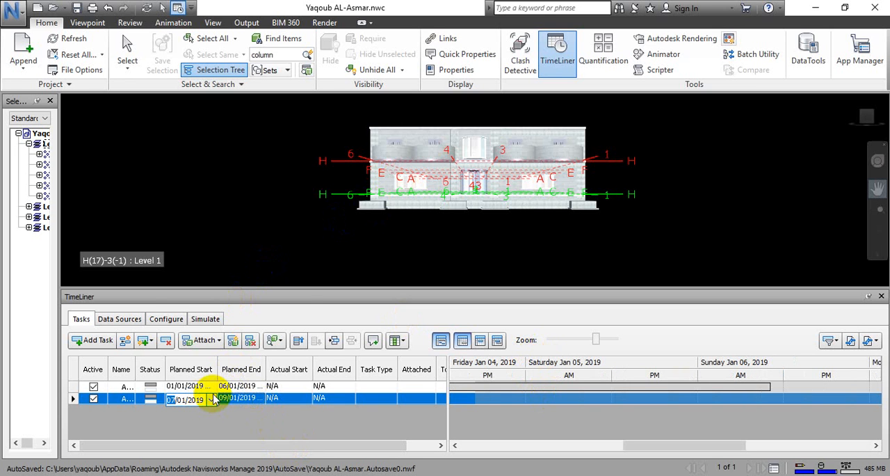
{"action": "left_click", "coordinate": [211, 400]}
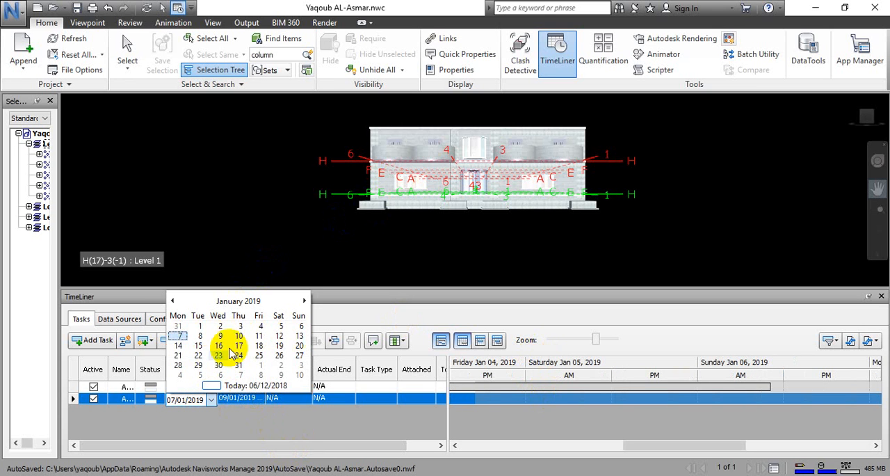
{"action": "left_click", "coordinate": [296, 433]}
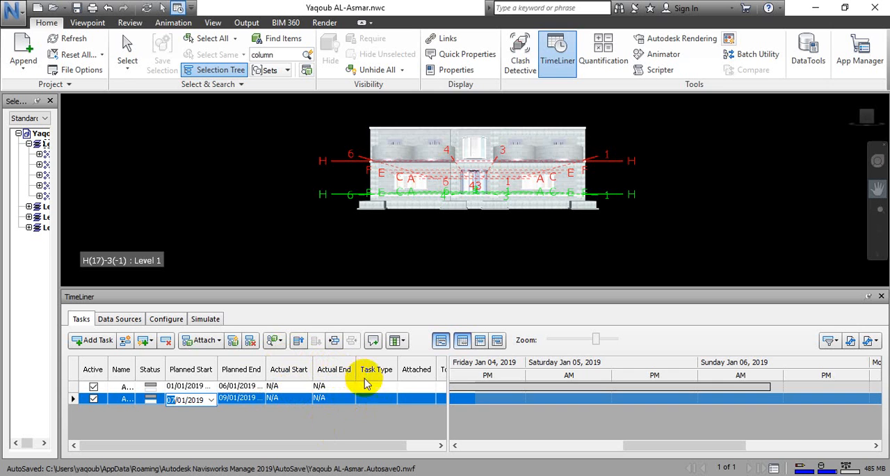
Set the second task's type to Construct and view the Attached and Total Cost columns.
{"action": "left_click", "coordinate": [394, 397]}
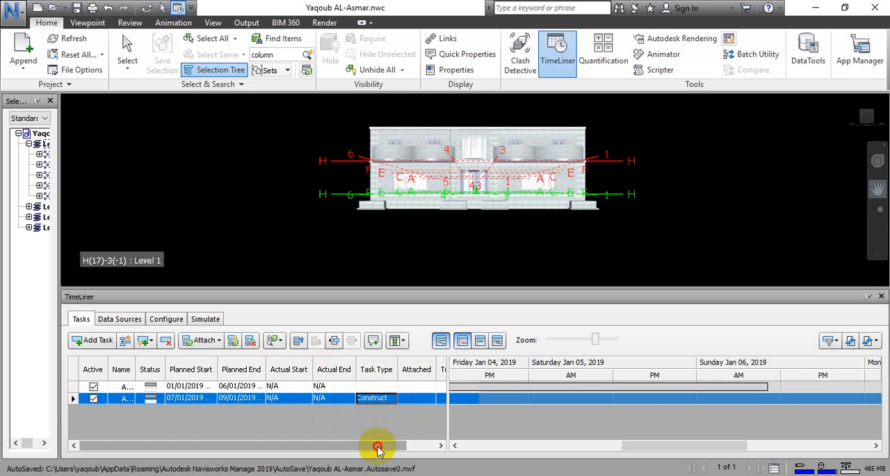
{"action": "left_click_drag", "start_coordinate": [378, 446], "coordinate": [439, 446]}
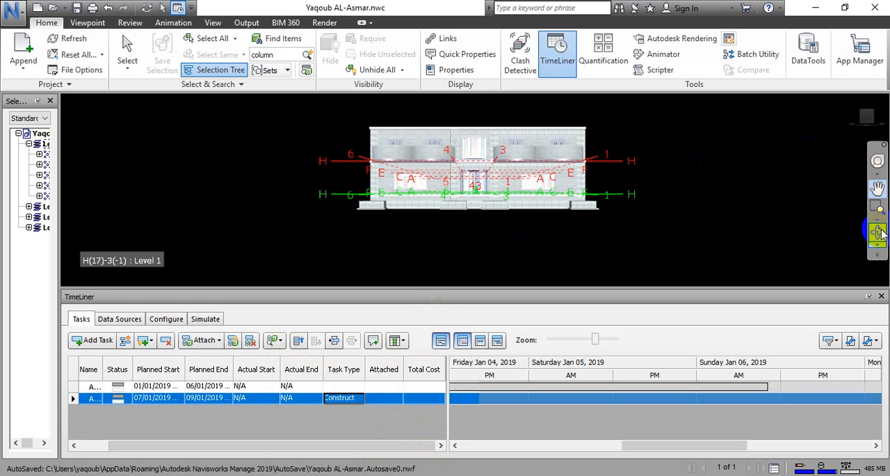
Turn the model to a plan view that shows the Level 0 footings on the grid.
{"action": "left_click", "coordinate": [878, 233]}
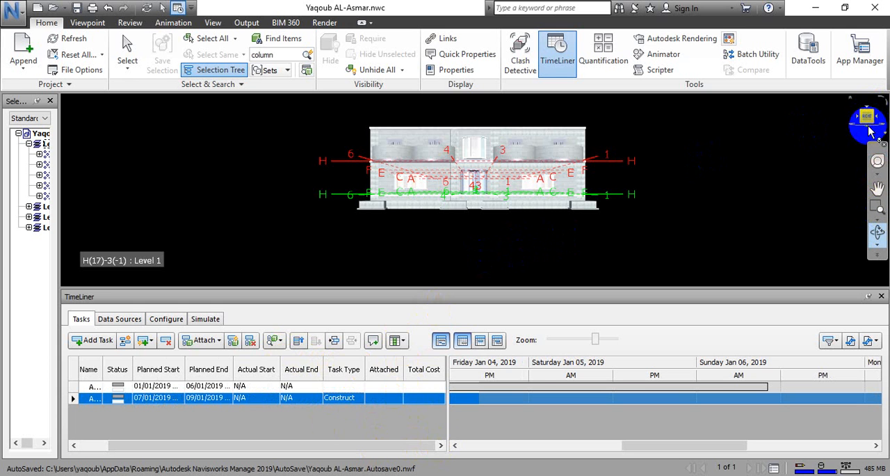
{"action": "left_click", "coordinate": [867, 130]}
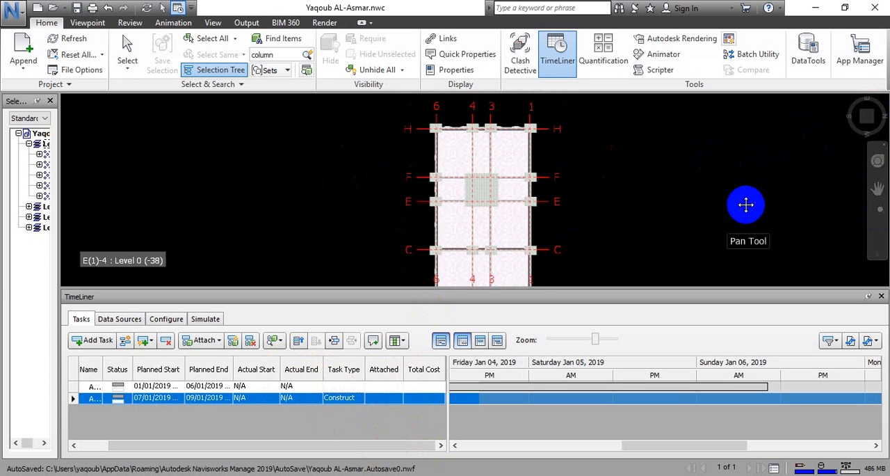
{"action": "left_click_drag", "start_coordinate": [537, 151], "coordinate": [528, 155]}
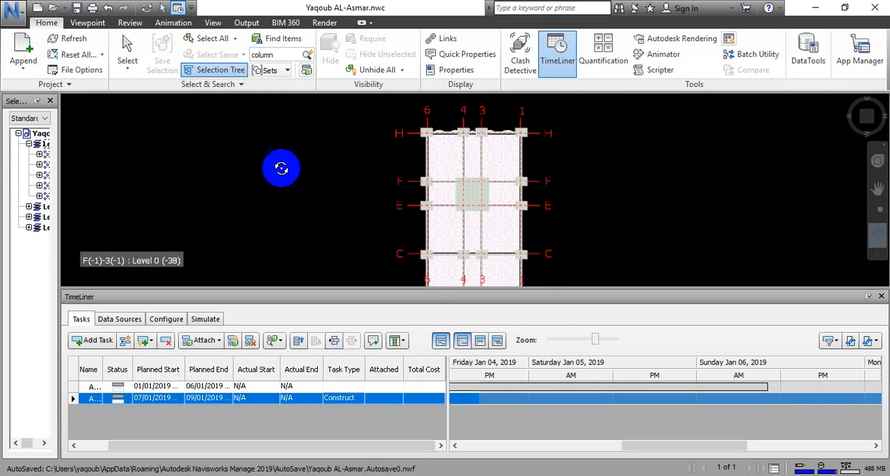
Try to select the grid H footings, the F-6 footing and the central footing directly in the model with the selection tree hidden.
{"action": "left_click", "coordinate": [220, 70]}
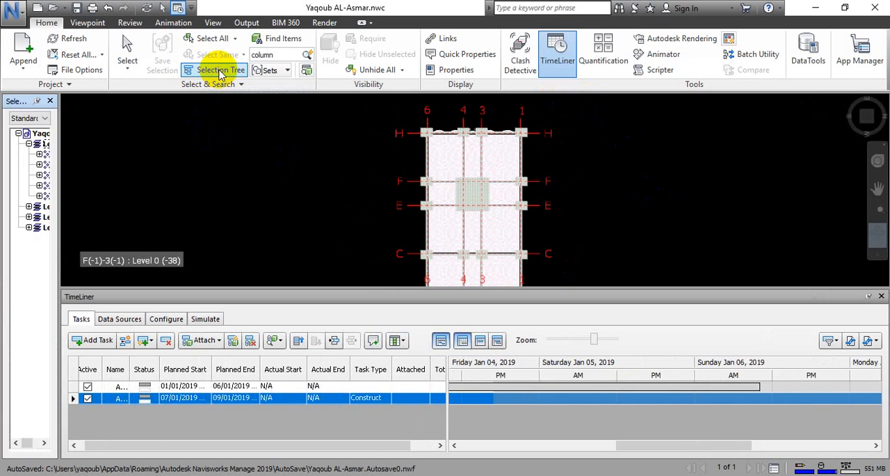
{"action": "left_click", "coordinate": [220, 73]}
{"action": "left_click", "coordinate": [124, 43]}
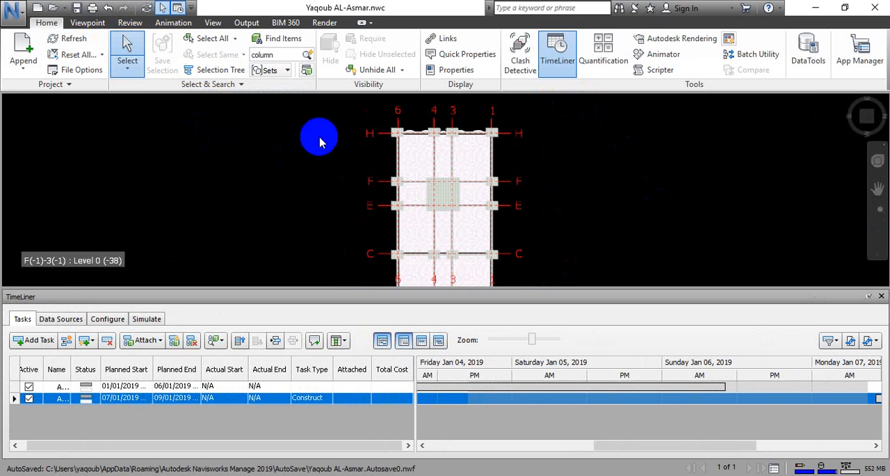
{"action": "left_click", "coordinate": [486, 134]}
{"action": "left_click", "coordinate": [455, 134]}
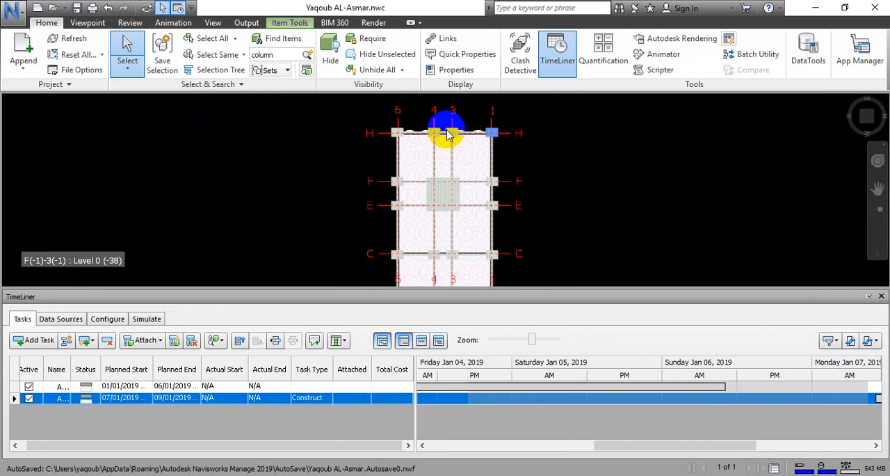
{"action": "left_click", "coordinate": [435, 133], "text": "ctrl"}
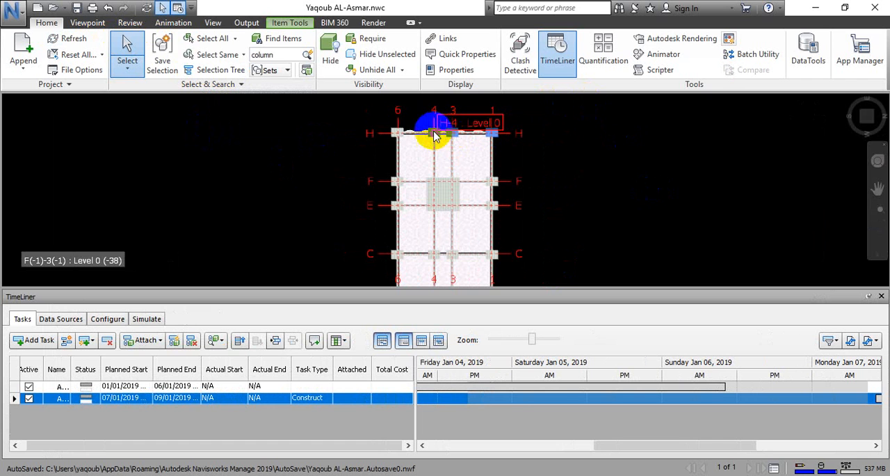
{"action": "left_click", "coordinate": [395, 133], "text": "ctrl"}
{"action": "left_click", "coordinate": [397, 179], "text": "ctrl"}
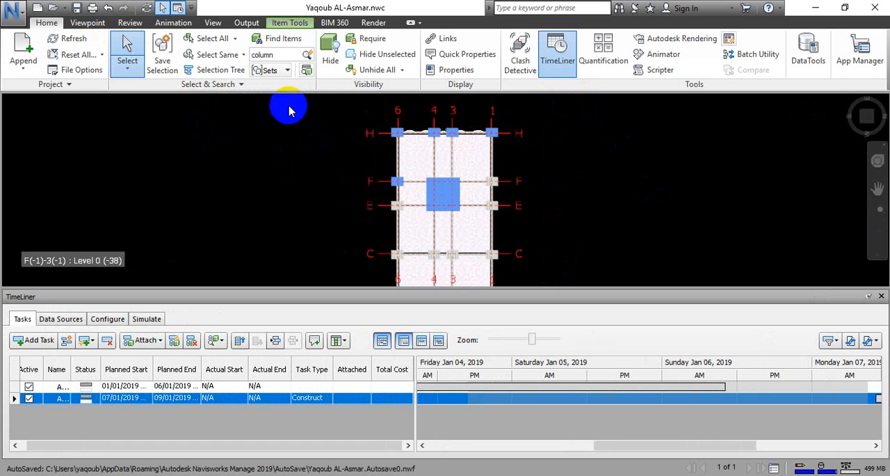
{"action": "left_click", "coordinate": [219, 119]}
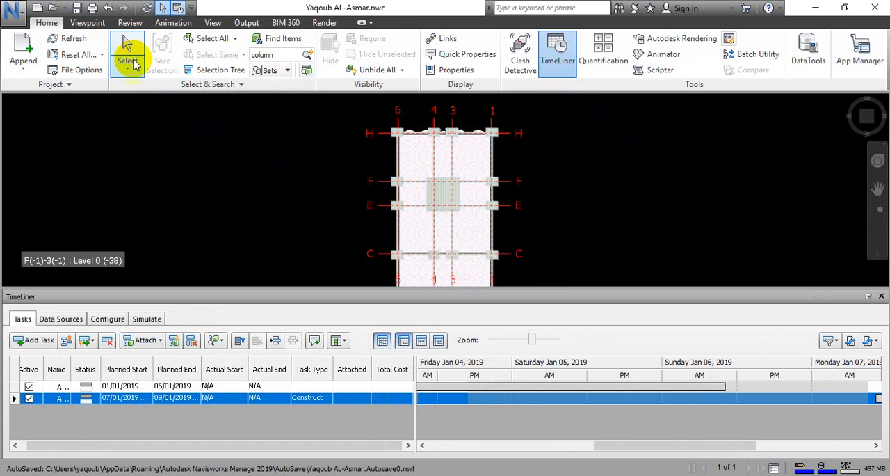
{"action": "left_click", "coordinate": [212, 70]}
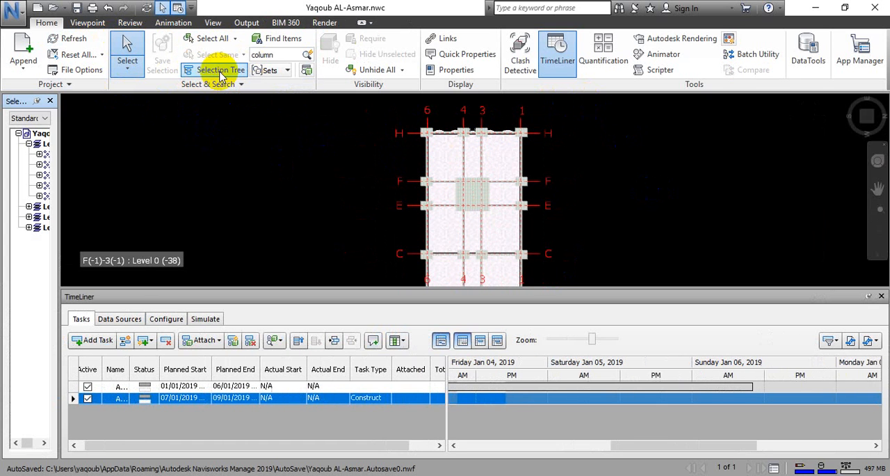
Widen the selection tree and expand Level 0's Structural Foundations down to the M_Footing-Rectangular footing types.
{"action": "left_click_drag", "start_coordinate": [60, 132], "coordinate": [165, 134]}
{"action": "left_click", "coordinate": [62, 143]}
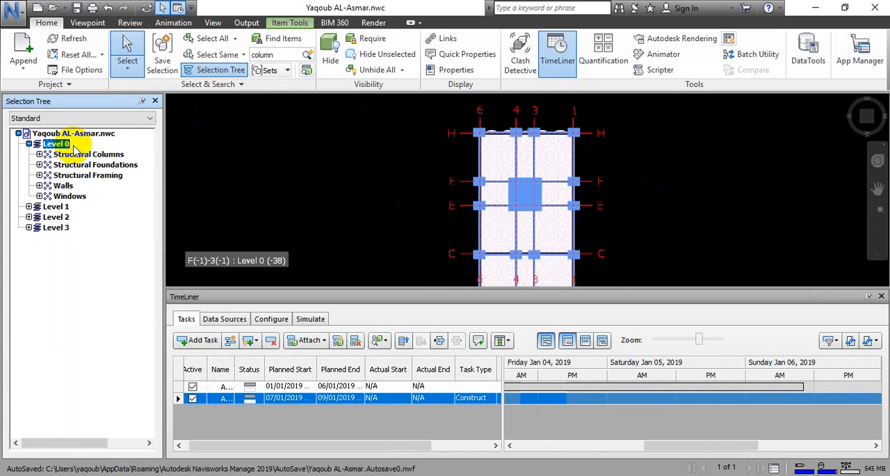
{"action": "left_click", "coordinate": [104, 175]}
{"action": "left_click", "coordinate": [104, 165]}
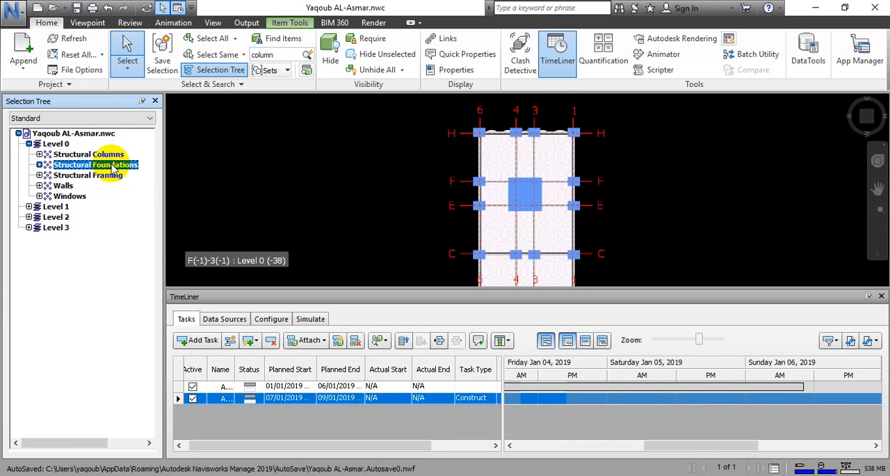
{"action": "left_click", "coordinate": [40, 165]}
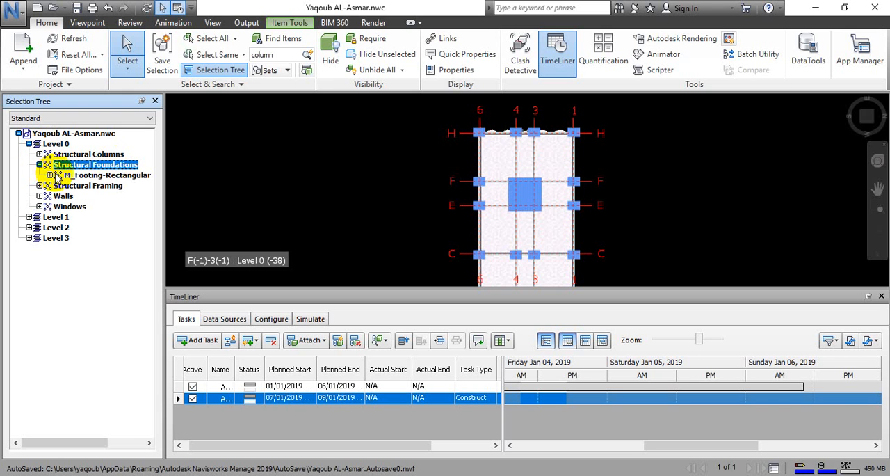
{"action": "left_click", "coordinate": [58, 176]}
{"action": "left_click", "coordinate": [50, 175]}
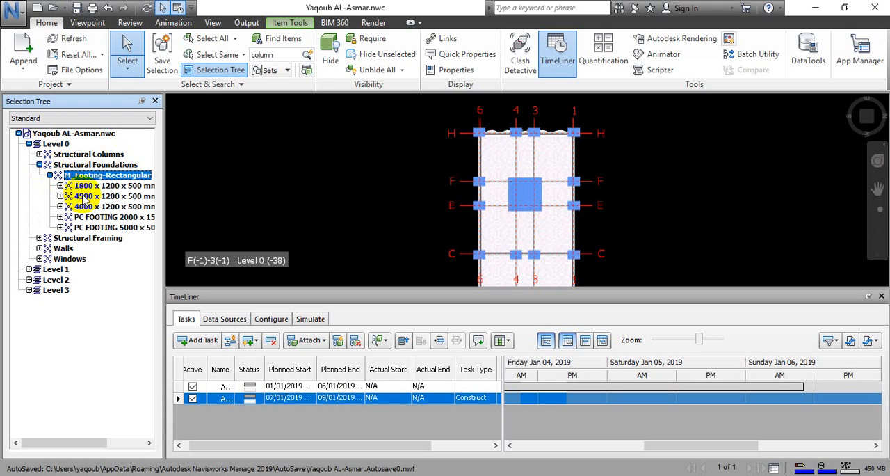
Highlight the PC FOOTING 5000, 4500, 4000 and 1800 footing types in turn, and the whole M_Footing-Rectangular family, in the plan view.
{"action": "left_click", "coordinate": [113, 228]}
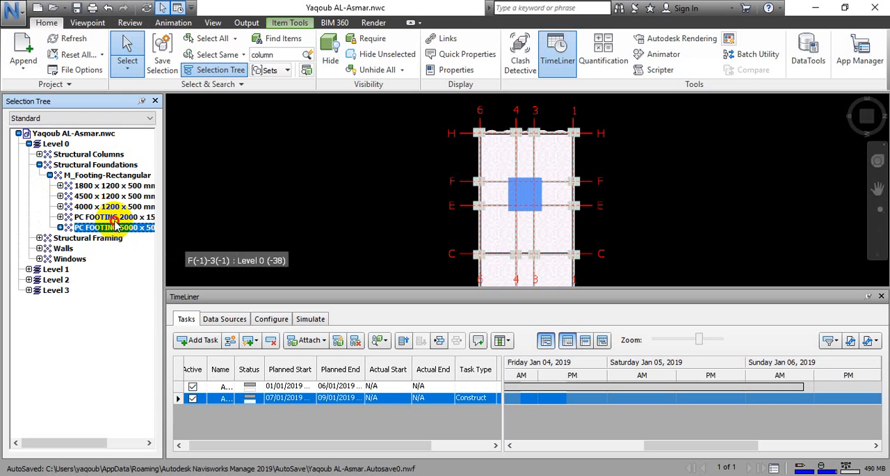
{"action": "left_click", "coordinate": [111, 196]}
{"action": "left_click", "coordinate": [111, 207]}
{"action": "left_click", "coordinate": [112, 196]}
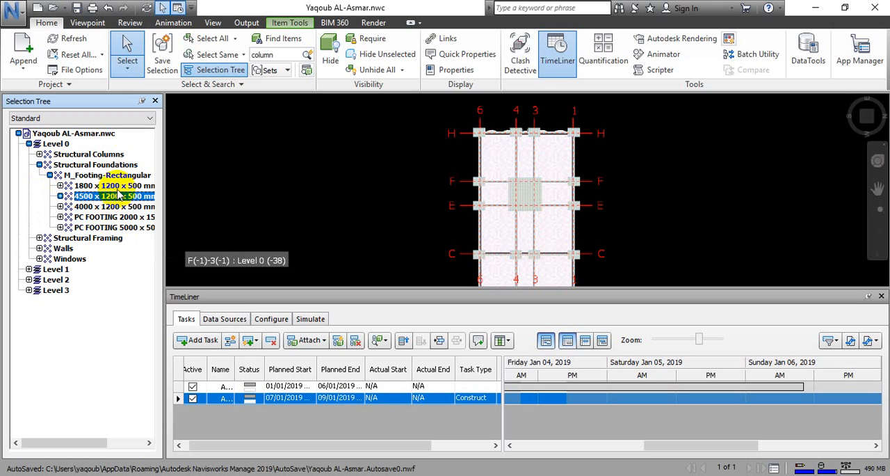
{"action": "left_click", "coordinate": [118, 186]}
{"action": "left_click", "coordinate": [112, 176]}
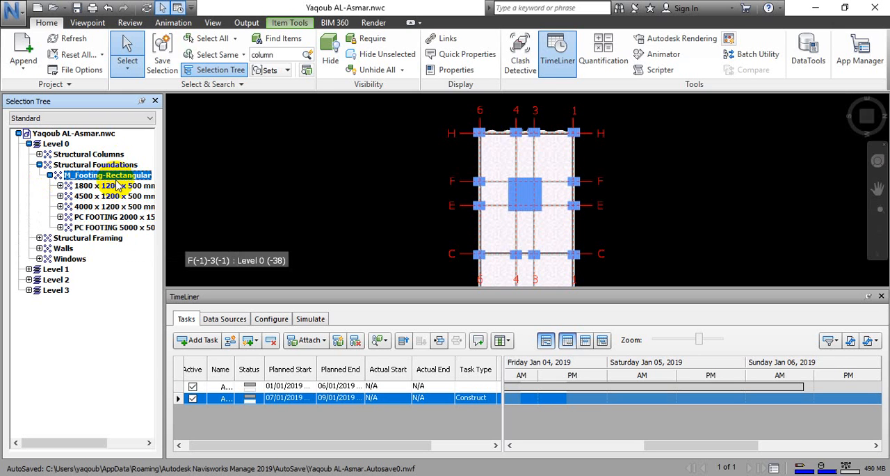
{"action": "key", "text": "Escape"}
{"action": "left_click", "coordinate": [109, 175]}
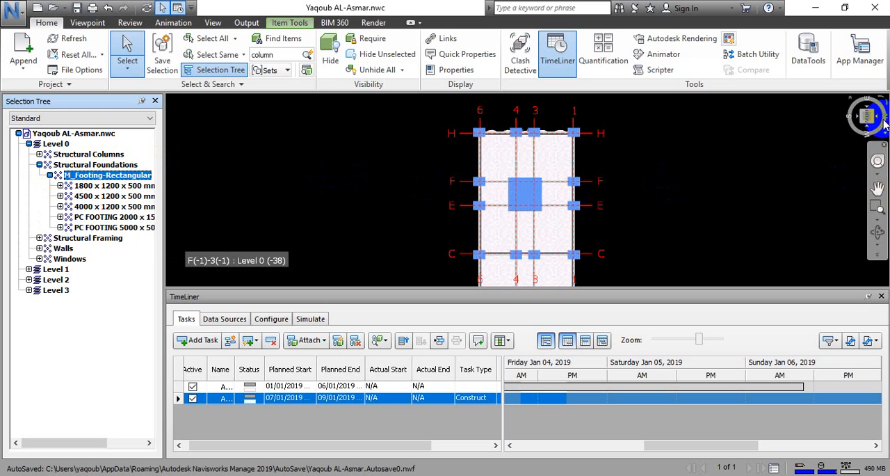
Examine the Structural Foundations and the 1800, 4500 and 4000 x 1200 x 500 mm footing types in a 3D view, and clear the selection.
{"action": "left_click_drag", "start_coordinate": [877, 124], "coordinate": [752, 194]}
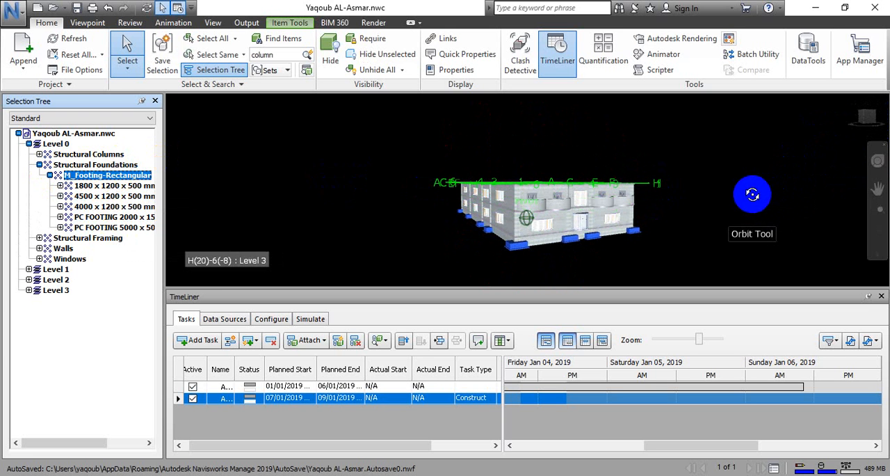
{"action": "left_click", "coordinate": [574, 240]}
{"action": "left_click", "coordinate": [560, 249]}
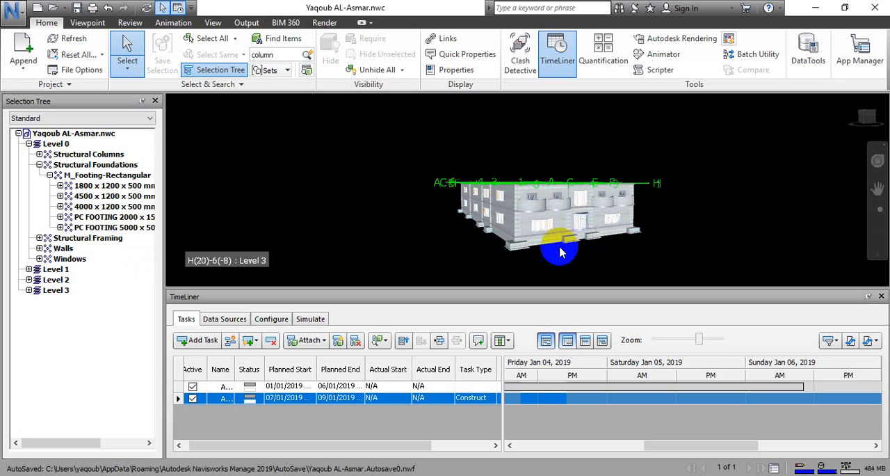
{"action": "left_click", "coordinate": [72, 169]}
{"action": "left_click", "coordinate": [74, 166]}
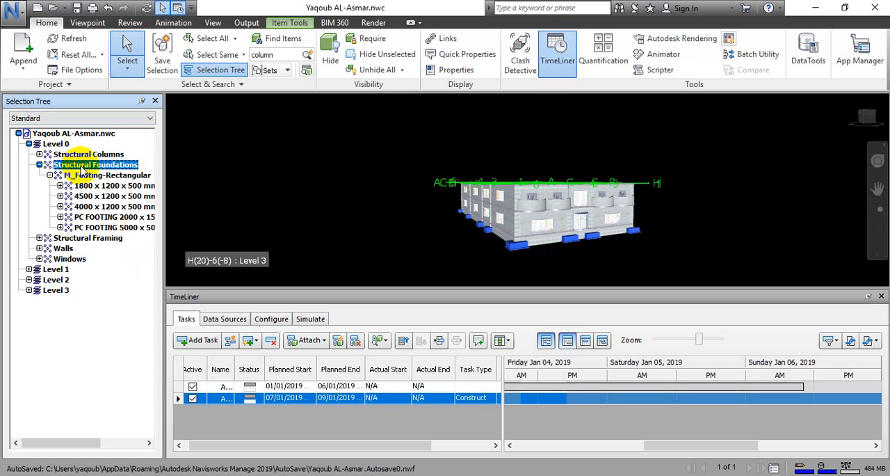
{"action": "left_click", "coordinate": [88, 176]}
{"action": "left_click", "coordinate": [89, 186]}
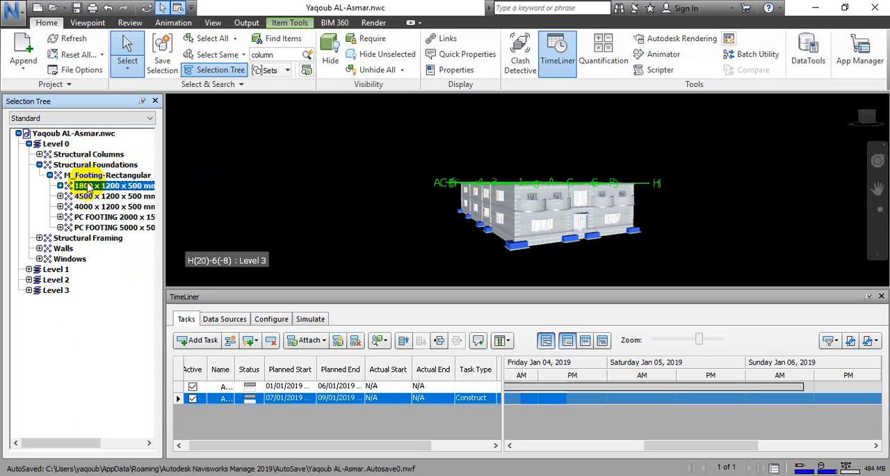
{"action": "left_click", "coordinate": [82, 197]}
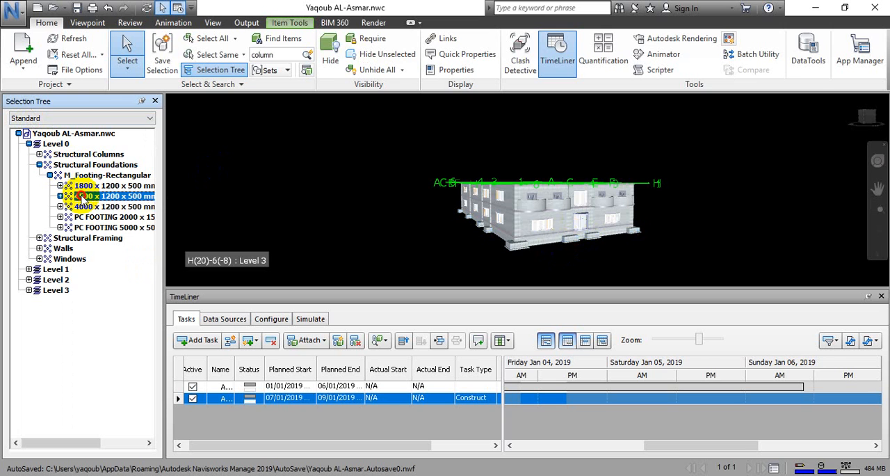
{"action": "left_click", "coordinate": [82, 207]}
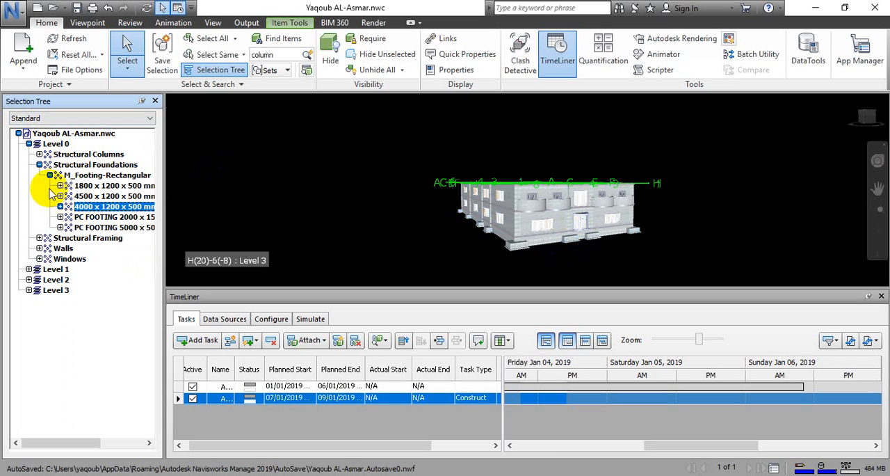
{"action": "left_click", "coordinate": [61, 196]}
{"action": "key", "text": "Escape"}
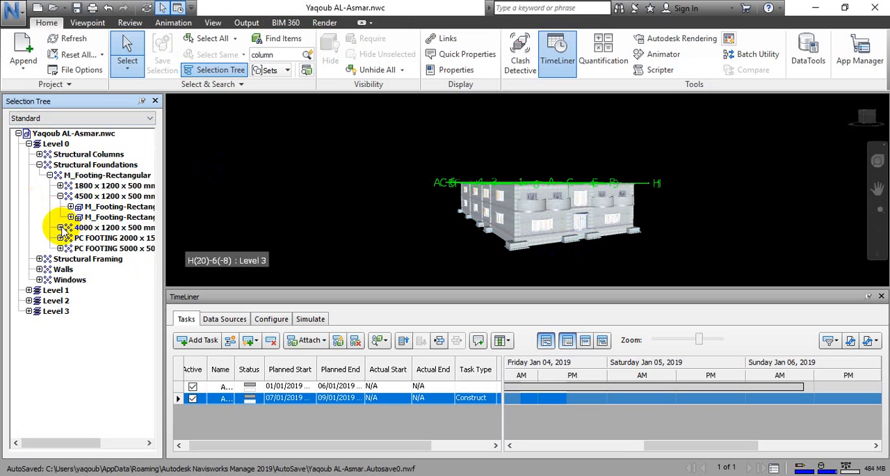
Select the PC FOOTING 2000 and PC FOOTING 5000 types together and check them from below the building.
{"action": "left_click", "coordinate": [76, 226]}
{"action": "left_click", "coordinate": [81, 238]}
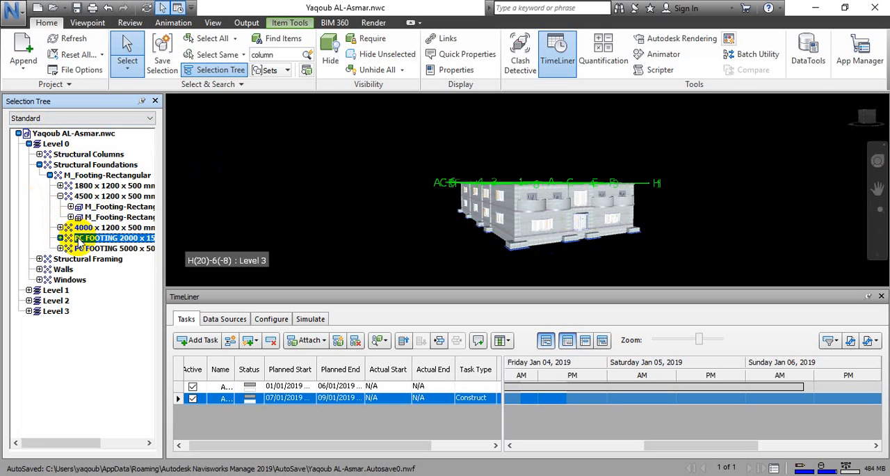
{"action": "middle_click_drag", "start_coordinate": [521, 265], "coordinate": [466, 203]}
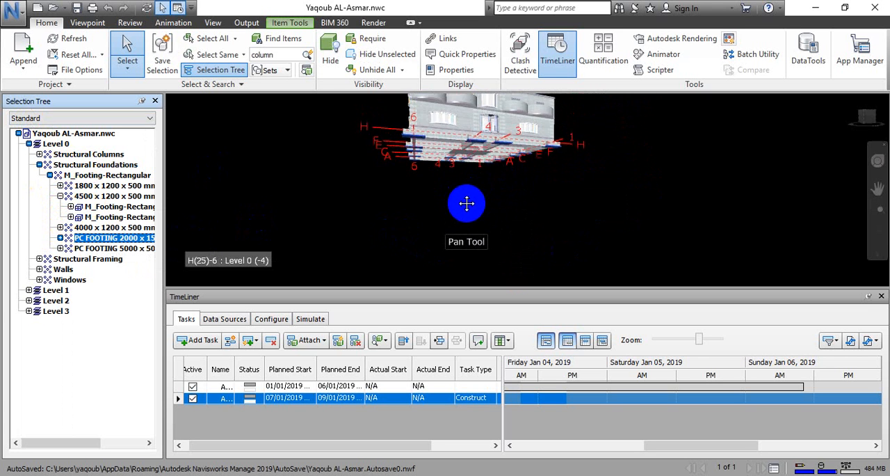
{"action": "scroll", "coordinate": [492, 214], "scroll_direction": "up", "scroll_amount": 2}
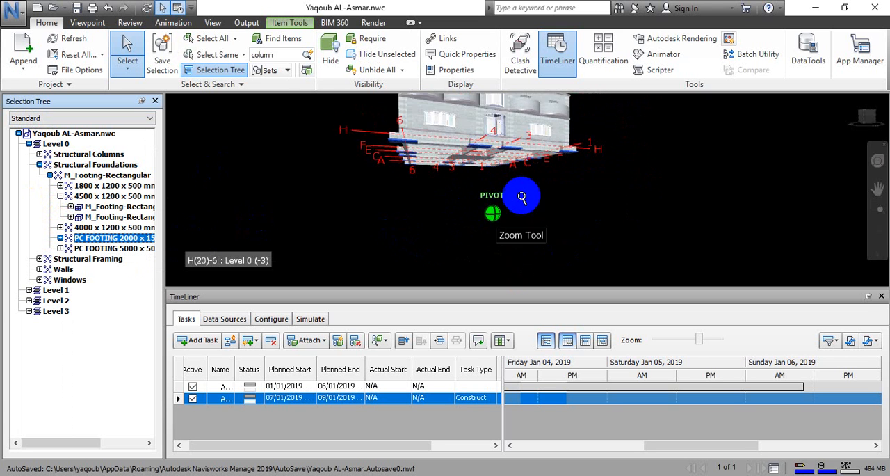
{"action": "scroll", "coordinate": [530, 201], "scroll_direction": "up", "scroll_amount": 2}
{"action": "middle_click_drag", "start_coordinate": [543, 175], "coordinate": [554, 194]}
{"action": "scroll", "coordinate": [533, 221], "scroll_direction": "up", "scroll_amount": 1}
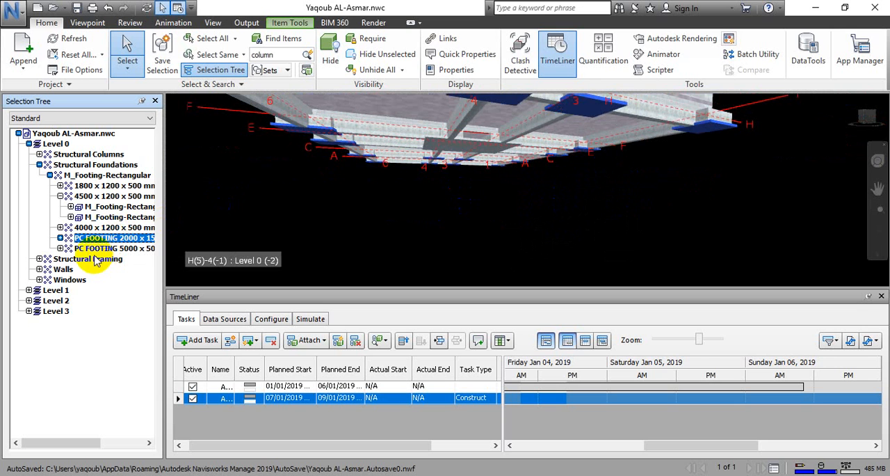
{"action": "left_click", "coordinate": [114, 248], "text": "ctrl"}
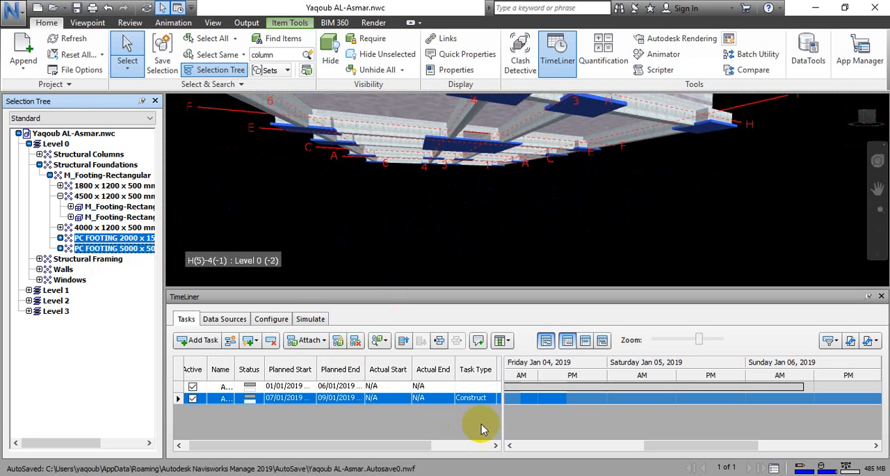
Attach the selected plain concrete footings to the second TimeLiner task as the current selection.
{"action": "left_click_drag", "start_coordinate": [426, 445], "coordinate": [467, 445]}
{"action": "left_click", "coordinate": [455, 396]}
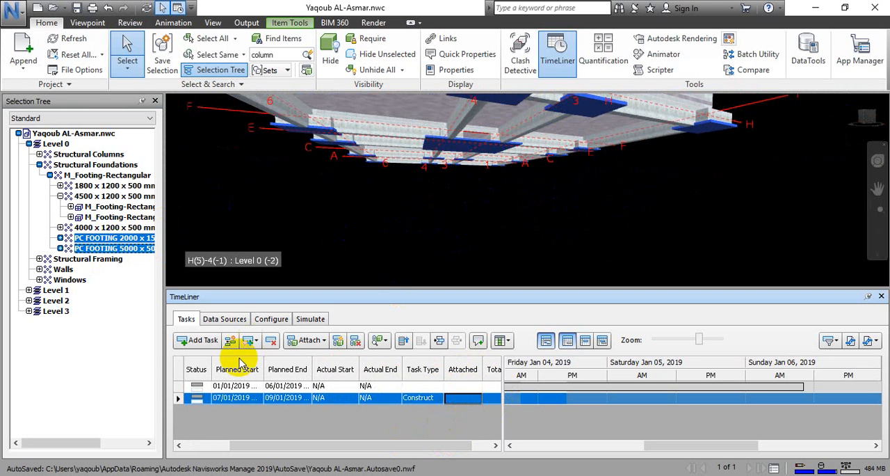
{"action": "left_click", "coordinate": [306, 342]}
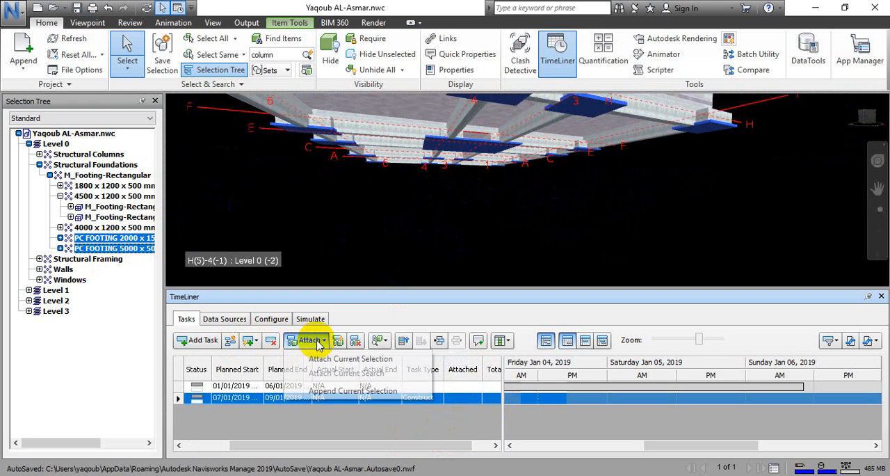
{"action": "left_click", "coordinate": [315, 356]}
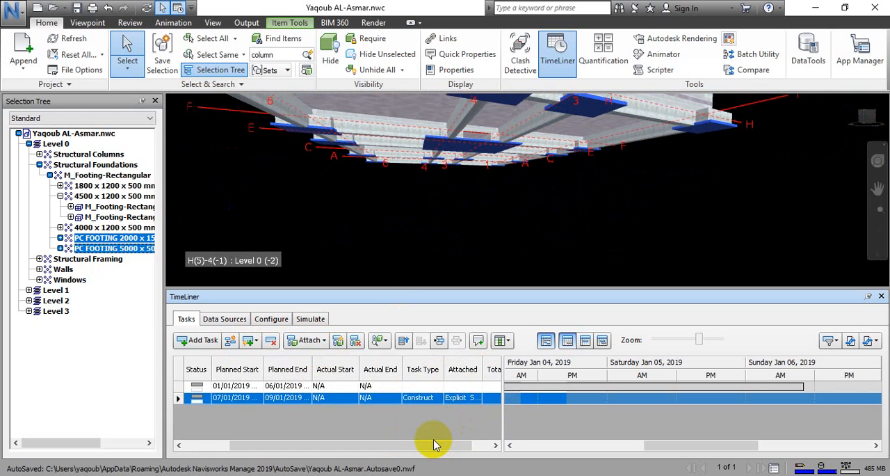
{"action": "left_click", "coordinate": [387, 440]}
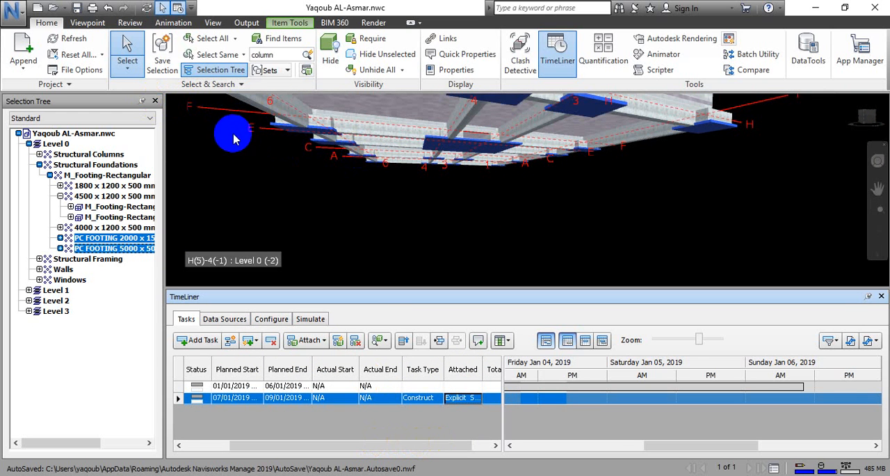
Clear the footing selection and select Level 1, Level 2 and Level 3 together in the selection tree.
{"action": "middle_click_drag", "start_coordinate": [234, 139], "coordinate": [269, 170]}
{"action": "scroll", "coordinate": [269, 170], "scroll_direction": "down", "scroll_amount": 8}
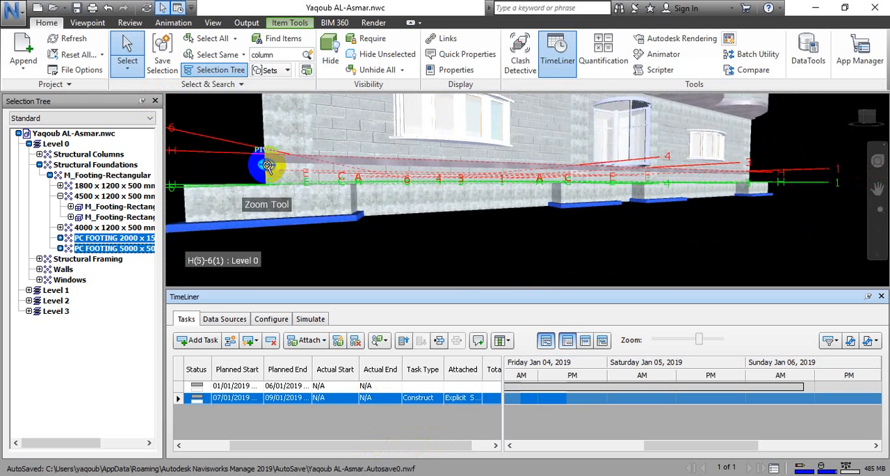
{"action": "left_click", "coordinate": [294, 207]}
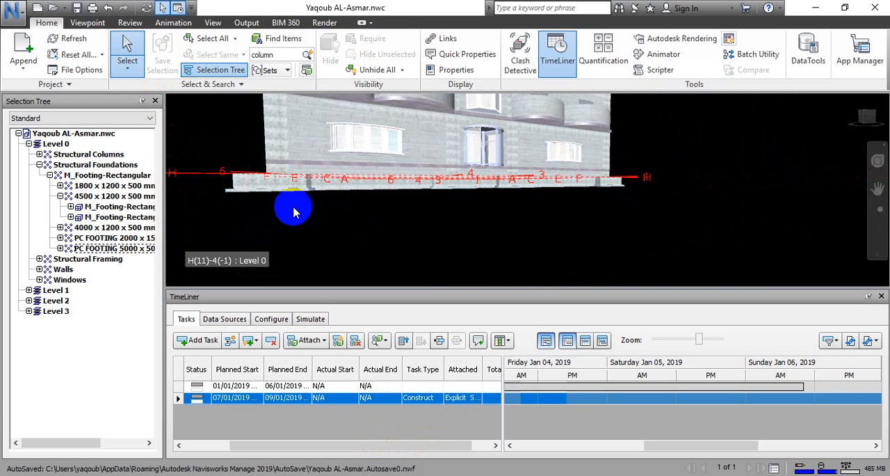
{"action": "left_click", "coordinate": [58, 146]}
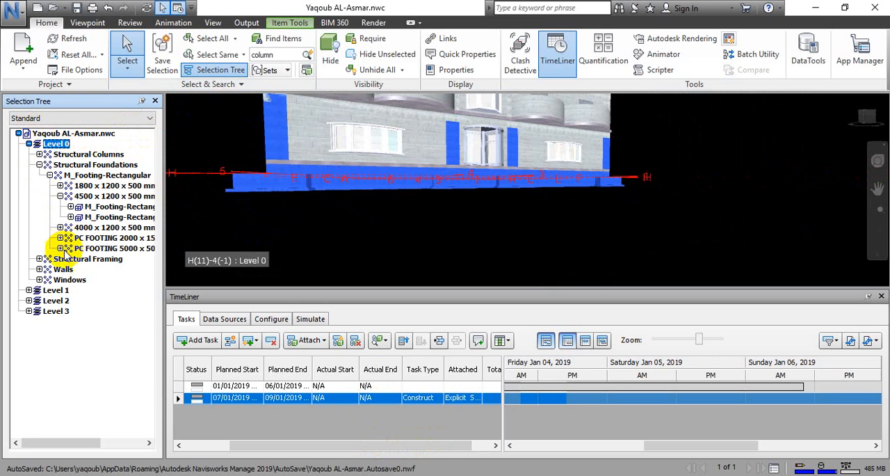
{"action": "left_click", "coordinate": [48, 290]}
{"action": "left_click", "coordinate": [55, 300], "text": "ctrl"}
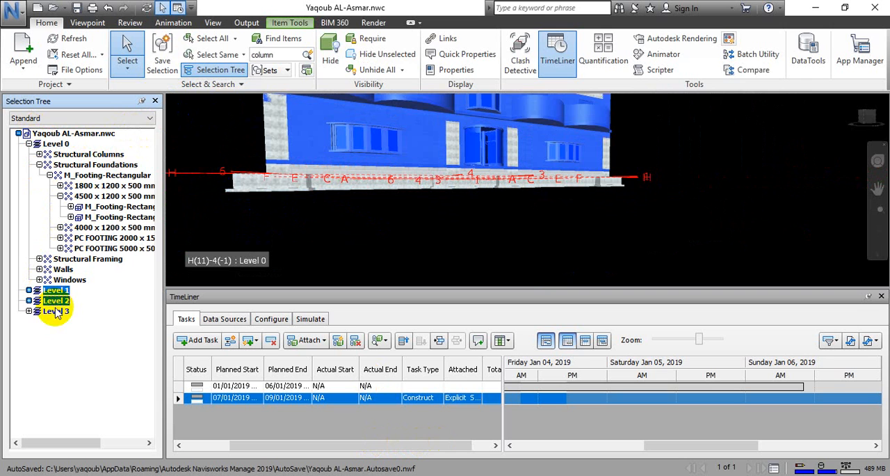
{"action": "left_click", "coordinate": [56, 310], "text": "ctrl"}
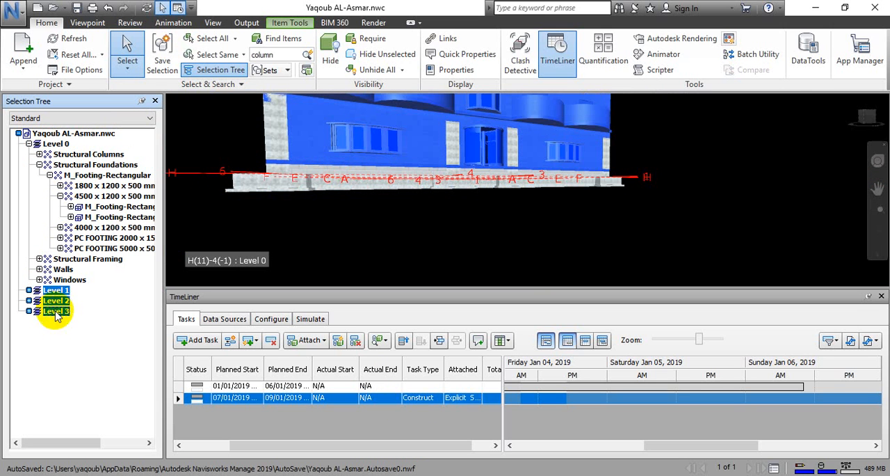
Add Level 0's Structural Framing, Walls, Windows and Structural Columns to the selection, leaving out all Structural Foundations.
{"action": "left_click", "coordinate": [63, 269], "text": "ctrl"}
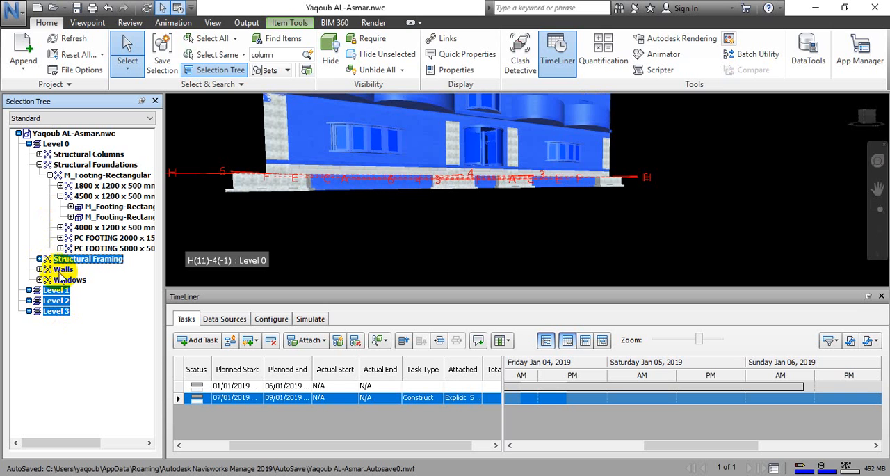
{"action": "left_click", "coordinate": [63, 271], "text": "ctrl"}
{"action": "left_click", "coordinate": [62, 291], "text": "ctrl"}
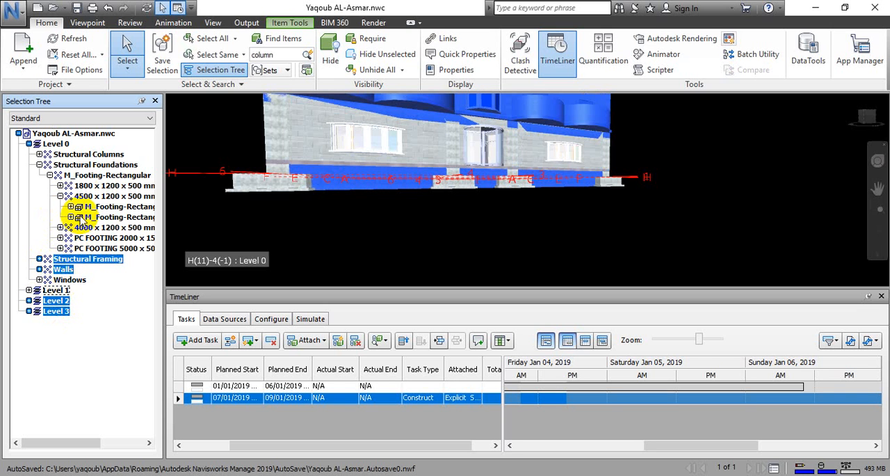
{"action": "left_click", "coordinate": [59, 292], "text": "ctrl"}
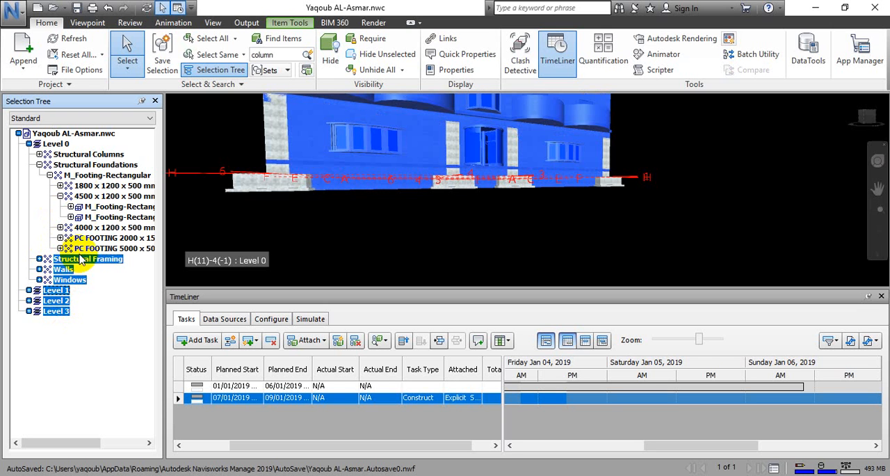
{"action": "left_click", "coordinate": [61, 154], "text": "ctrl"}
{"action": "left_click", "coordinate": [96, 164], "text": "ctrl"}
{"action": "left_click", "coordinate": [98, 186], "text": "ctrl"}
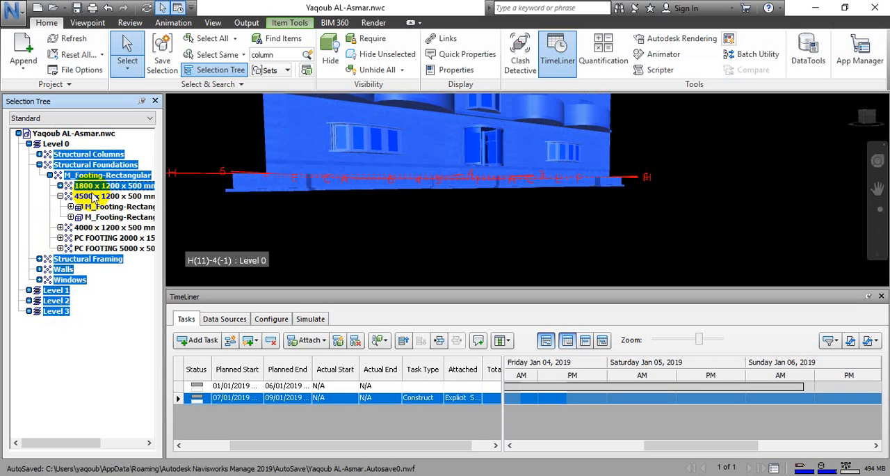
{"action": "left_click", "coordinate": [100, 165], "text": "ctrl"}
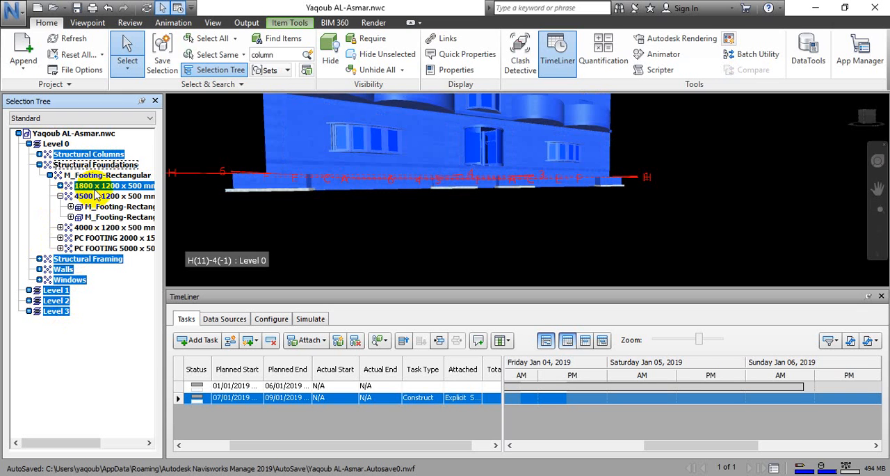
{"action": "left_click", "coordinate": [112, 188], "text": "ctrl"}
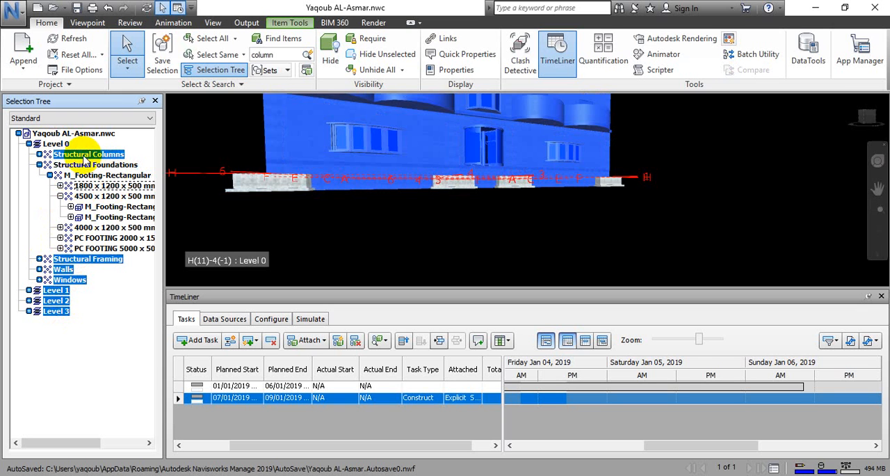
Hide the selected levels and Level 0 elements, leaving only the structural foundations in the model view.
{"action": "left_click", "coordinate": [331, 50]}
{"action": "middle_click_drag", "start_coordinate": [376, 200], "coordinate": [405, 278]}
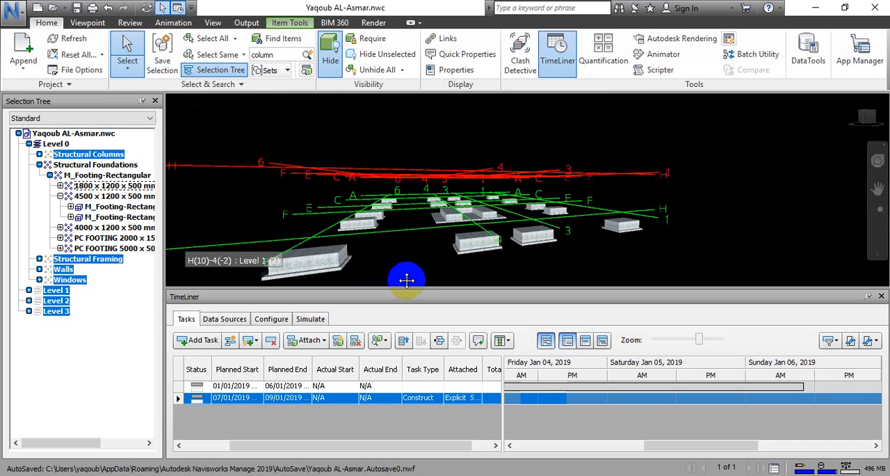
{"action": "scroll", "coordinate": [439, 239], "scroll_direction": "down", "scroll_amount": 1}
{"action": "scroll", "coordinate": [439, 239], "scroll_direction": "down", "scroll_amount": 4}
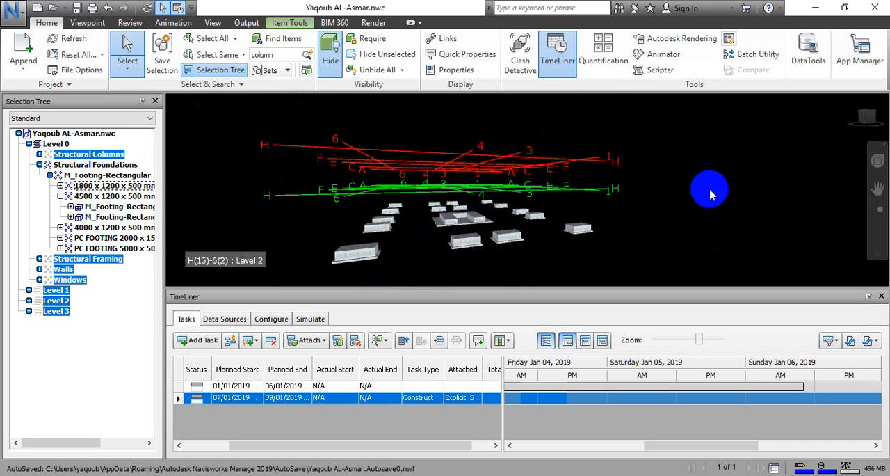
{"action": "middle_click_drag", "start_coordinate": [709, 189], "coordinate": [702, 200]}
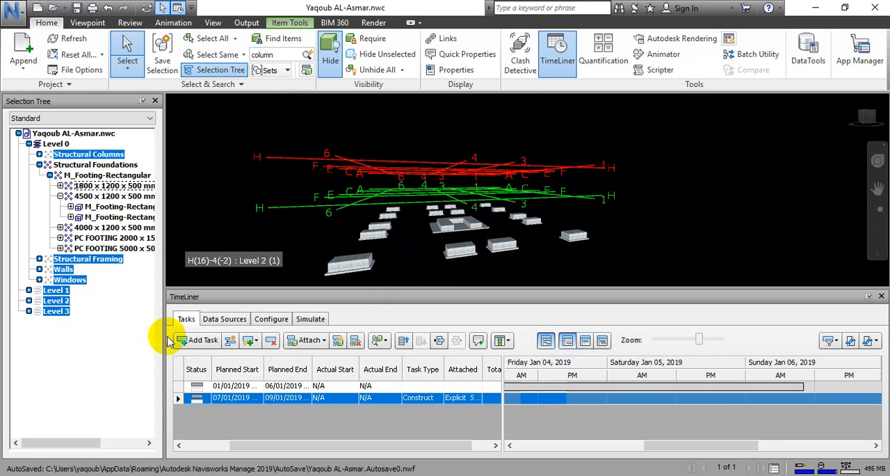
Add a third TimeLiner task and name it A1030, copying the activity ID from the Excel activity list.
{"action": "left_click_drag", "start_coordinate": [164, 127], "coordinate": [34, 120]}
{"action": "left_click", "coordinate": [77, 340]}
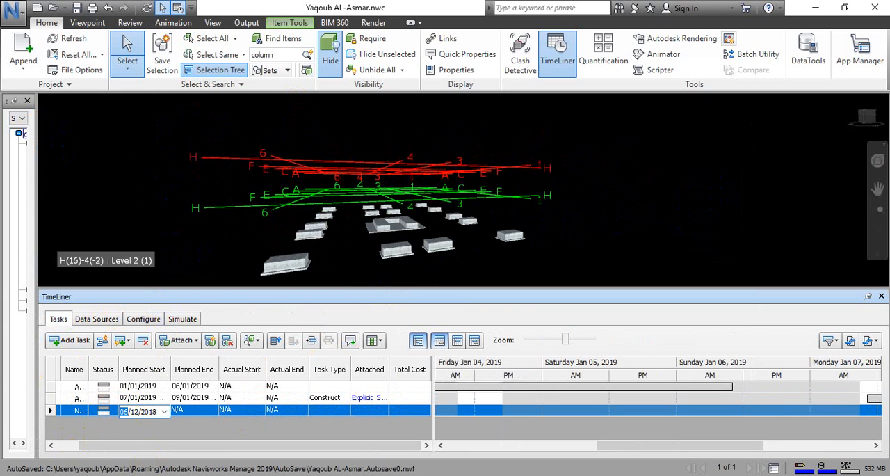
{"action": "key", "text": "alt+Tab"}
{"action": "left_click", "coordinate": [59, 239]}
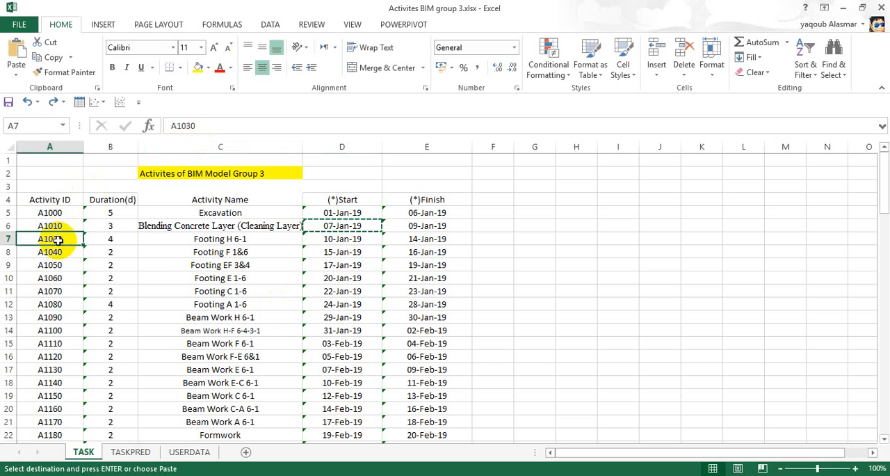
{"action": "key", "text": "ctrl+c"}
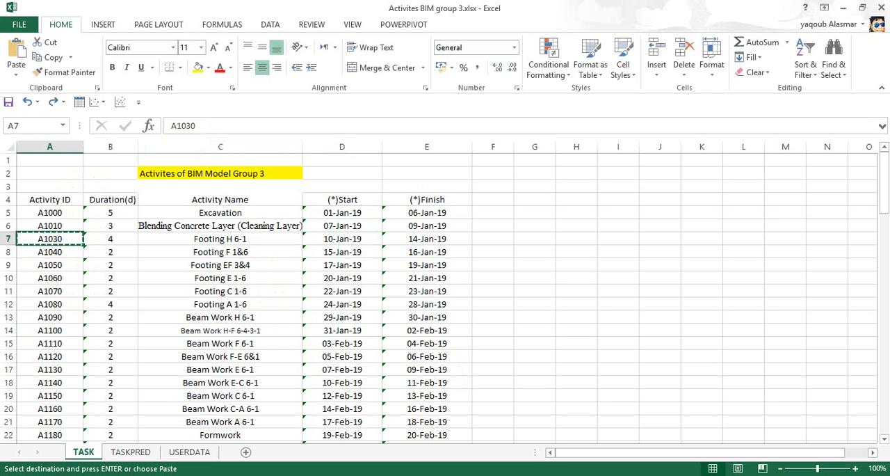
{"action": "key", "text": "alt+Tab"}
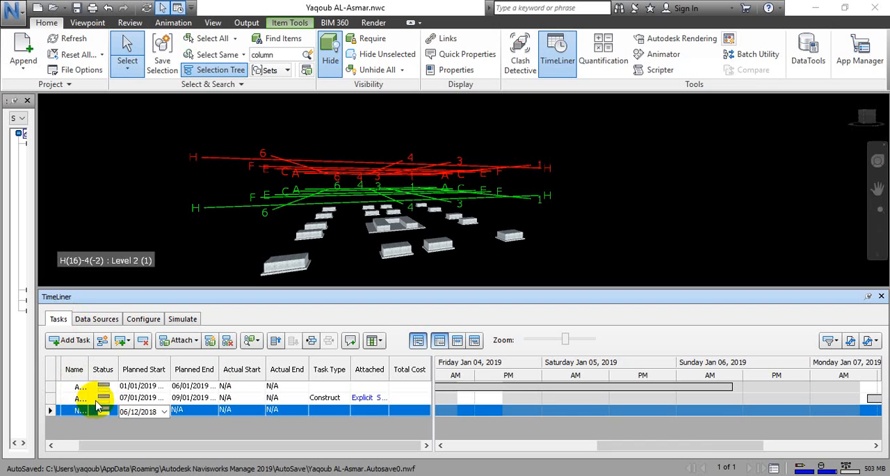
{"action": "left_click", "coordinate": [76, 411]}
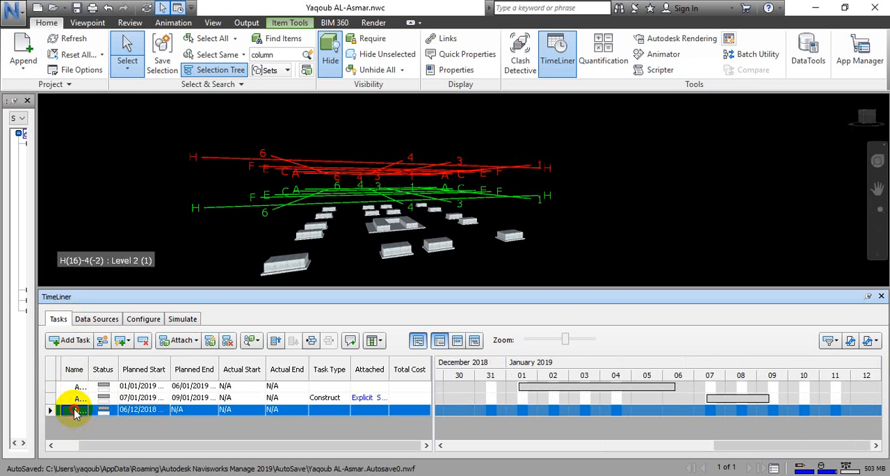
Check the start and finish dates of the Footing H 6-1 activity in the Excel activity list.
{"action": "left_click", "coordinate": [132, 410]}
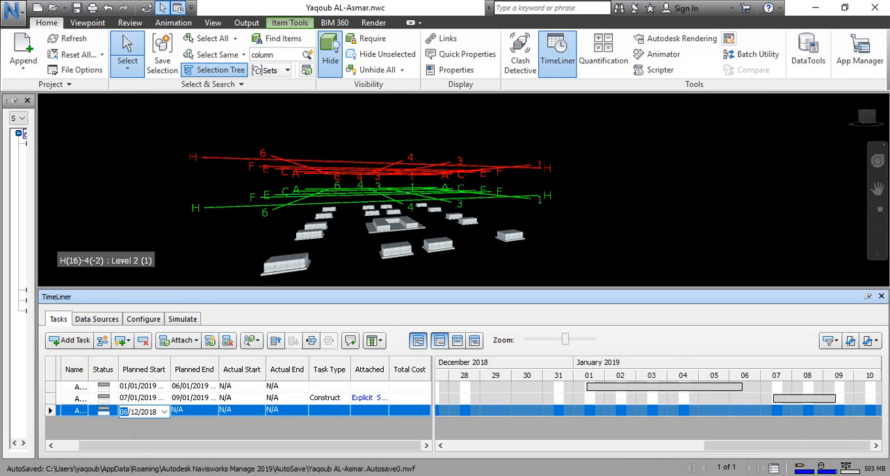
{"action": "key", "text": "alt+Tab"}
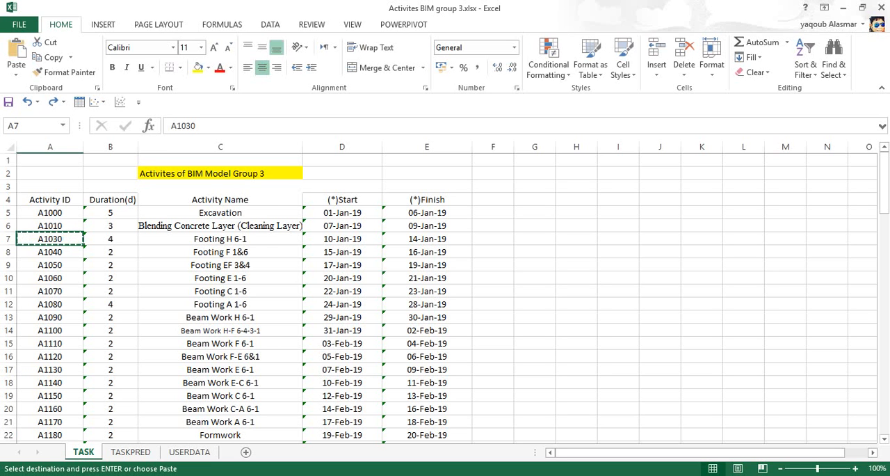
{"action": "key", "text": "alt+Tab"}
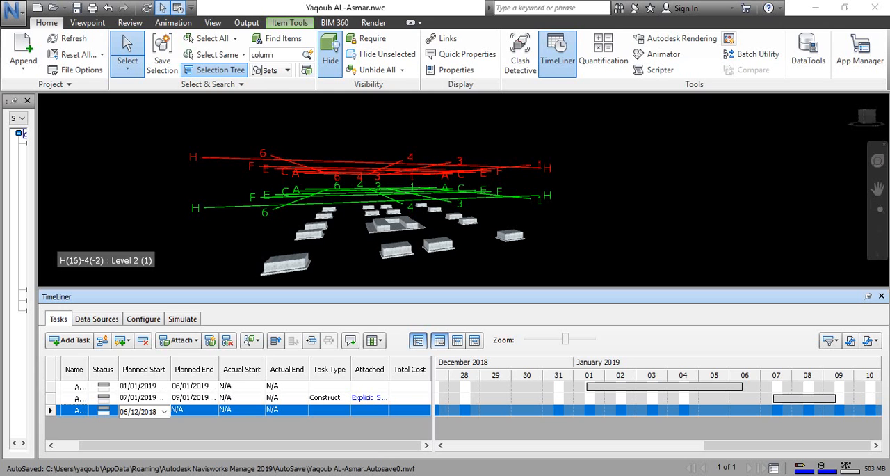
Clear the selection and examine the footing layout from above along grid lines H, F, E, C and A.
{"action": "left_click", "coordinate": [867, 121]}
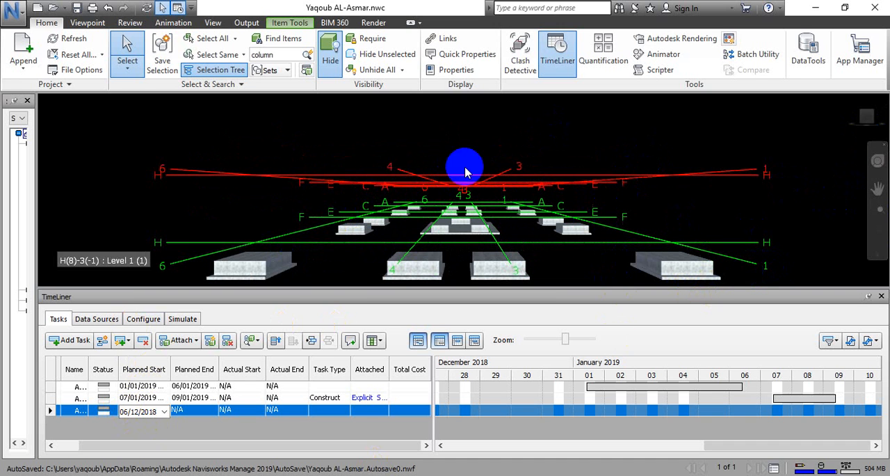
{"action": "left_click", "coordinate": [867, 119]}
{"action": "middle_click_drag", "start_coordinate": [681, 185], "coordinate": [681, 228]}
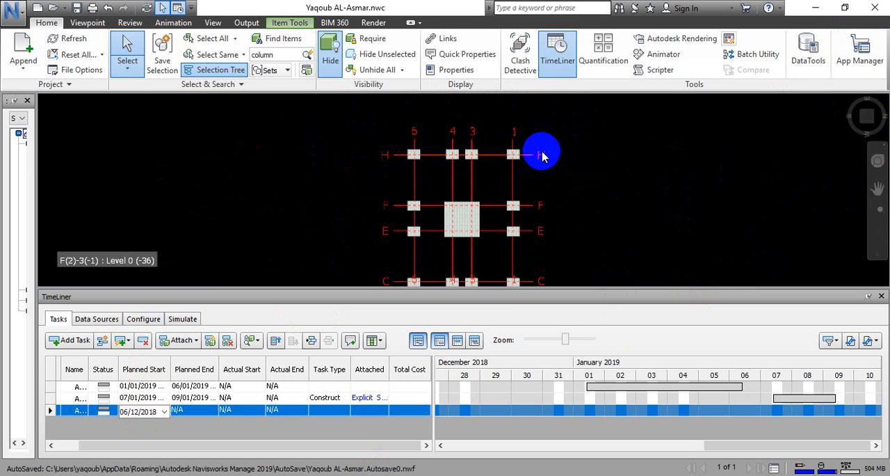
{"action": "left_click", "coordinate": [528, 167]}
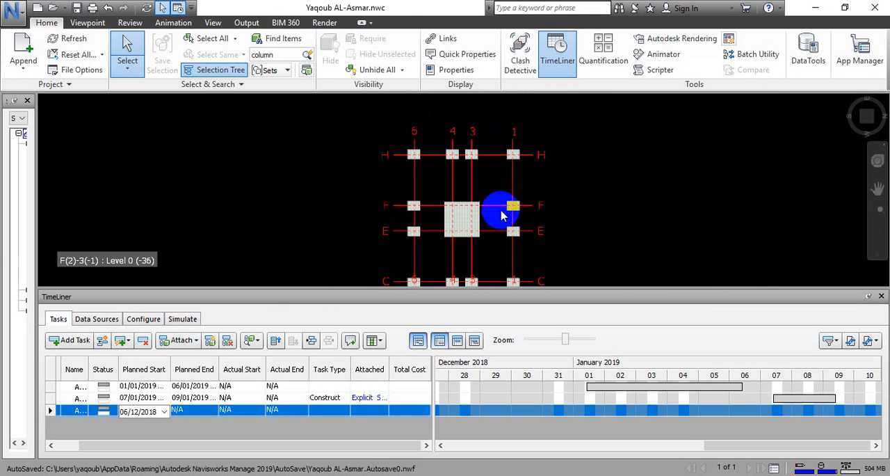
{"action": "left_click", "coordinate": [471, 213]}
{"action": "left_click", "coordinate": [477, 145]}
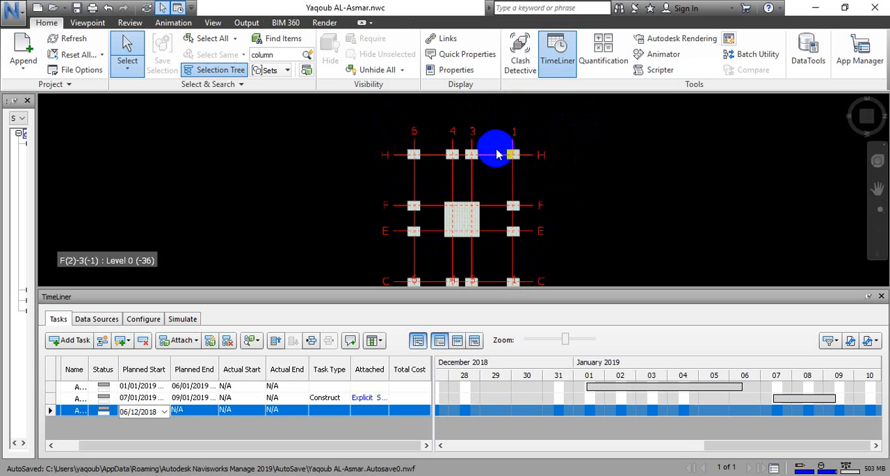
{"action": "scroll", "coordinate": [556, 171], "scroll_direction": "down", "scroll_amount": 1}
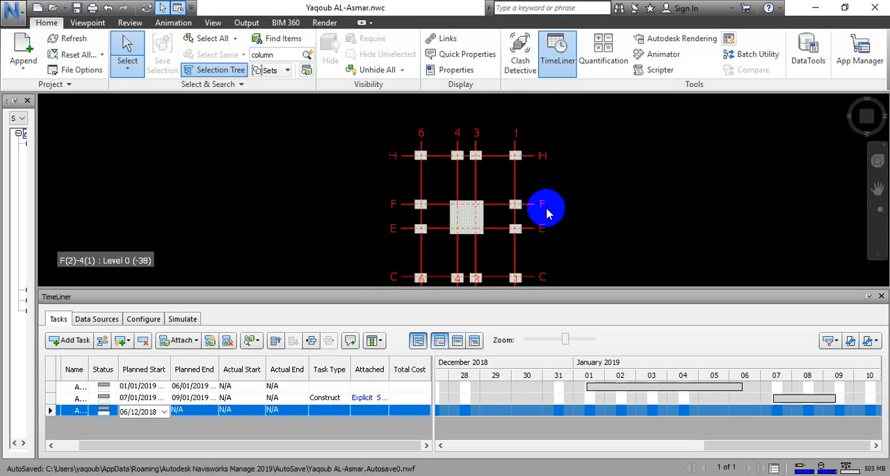
{"action": "middle_click_drag", "start_coordinate": [546, 204], "coordinate": [541, 165]}
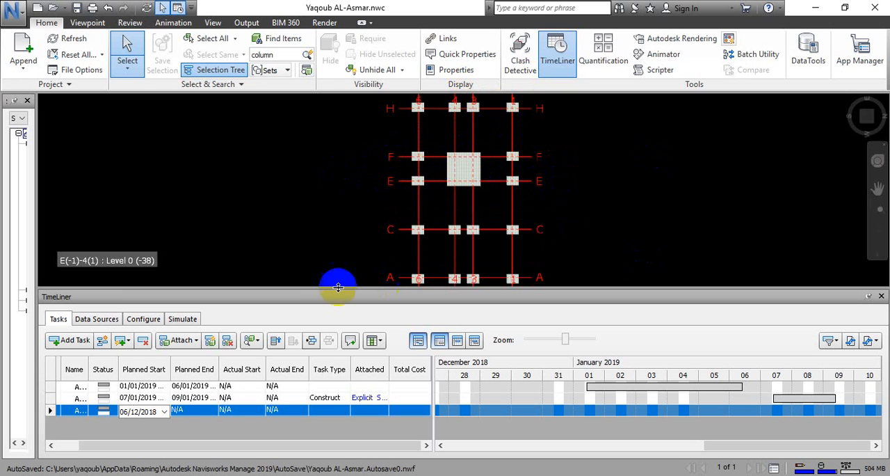
Schedule task A1030 with planned start 10/01/2019 and planned end 14/01/2019, using the Construct task type.
{"action": "left_click", "coordinate": [123, 413]}
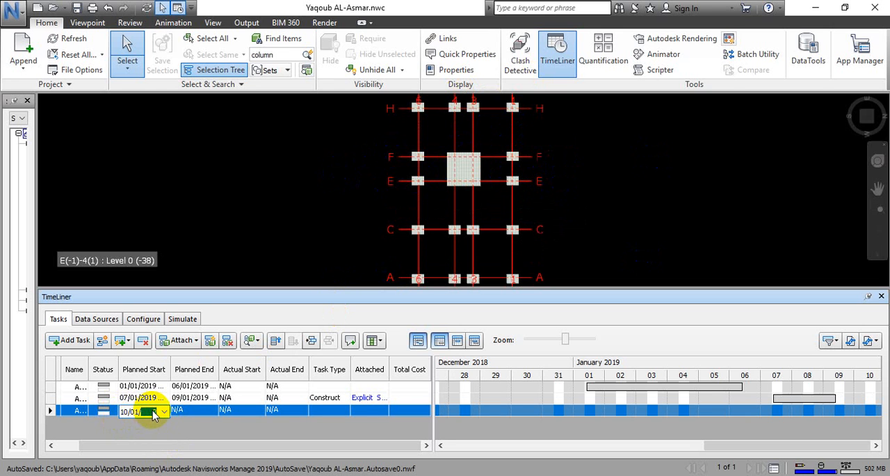
{"action": "left_click", "coordinate": [192, 411]}
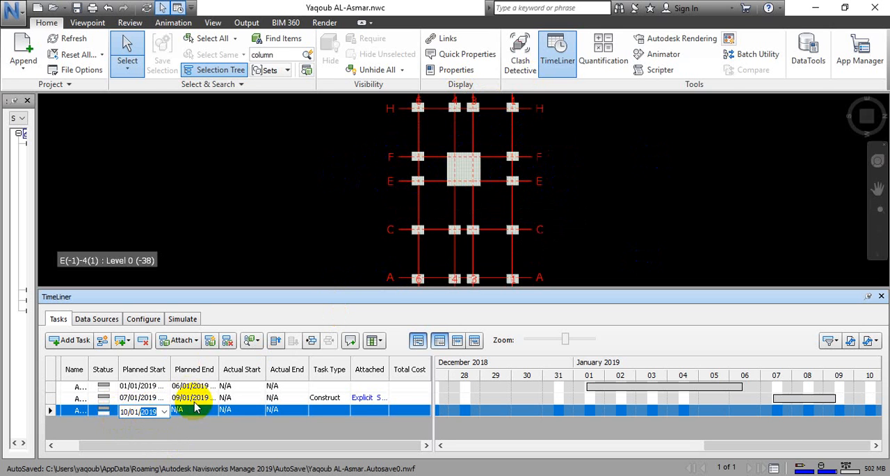
{"action": "type", "text": "1"}
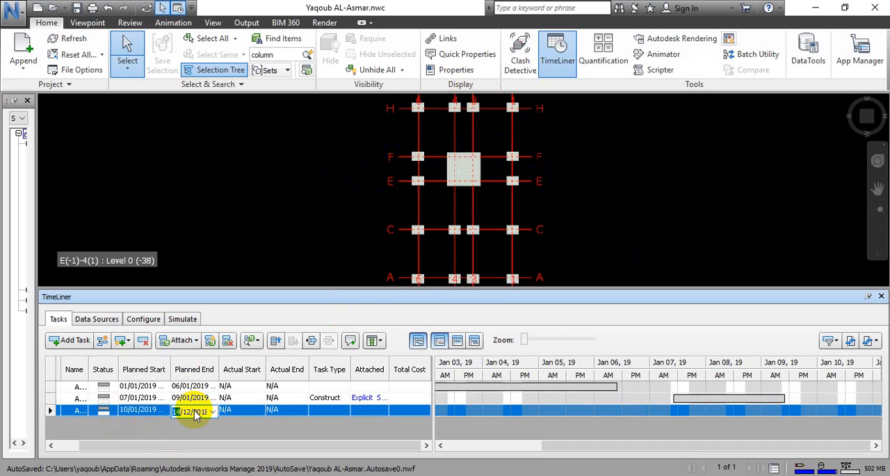
{"action": "type", "text": "4/"}
{"action": "key", "text": "Right"}
{"action": "left_click", "coordinate": [213, 411]}
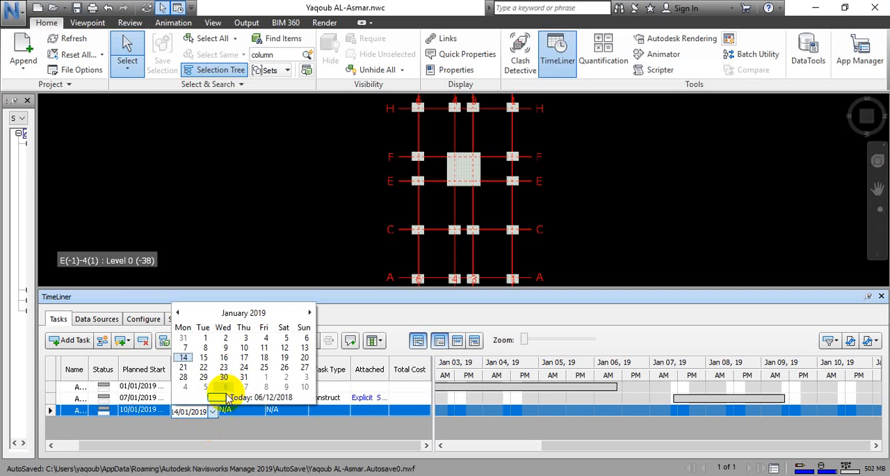
{"action": "left_click", "coordinate": [377, 306]}
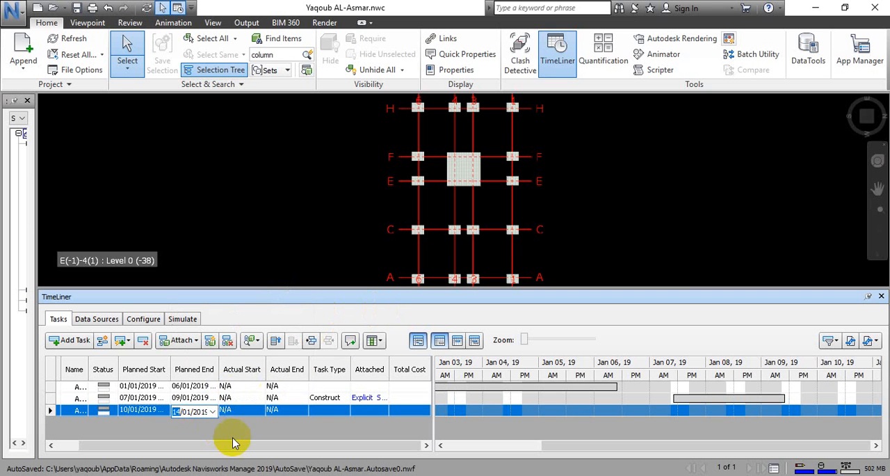
{"action": "left_click", "coordinate": [342, 415]}
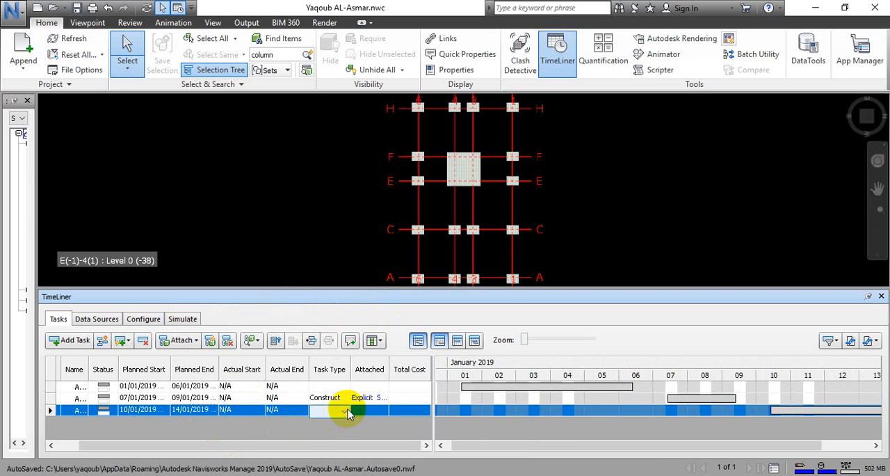
{"action": "left_click", "coordinate": [347, 411]}
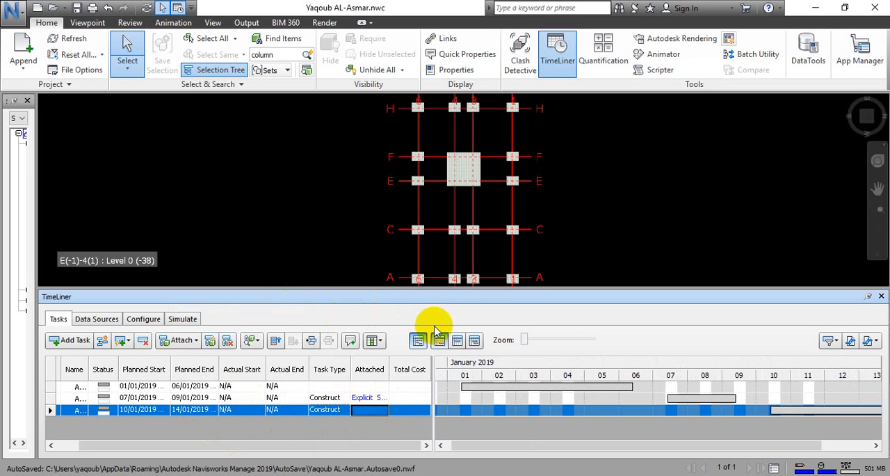
Select the four footings along grid line H together in a front view, leaving out the plain concrete bases.
{"action": "middle_click_drag", "start_coordinate": [771, 115], "coordinate": [691, 197]}
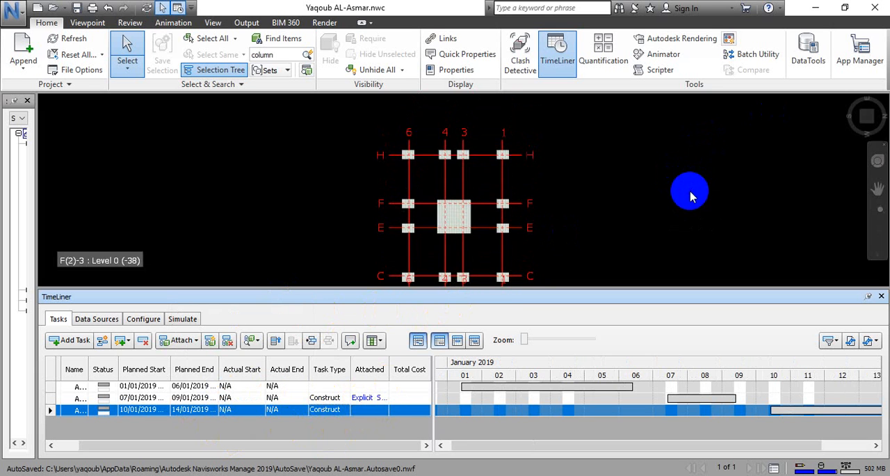
{"action": "left_click", "coordinate": [877, 188]}
{"action": "left_click", "coordinate": [864, 120]}
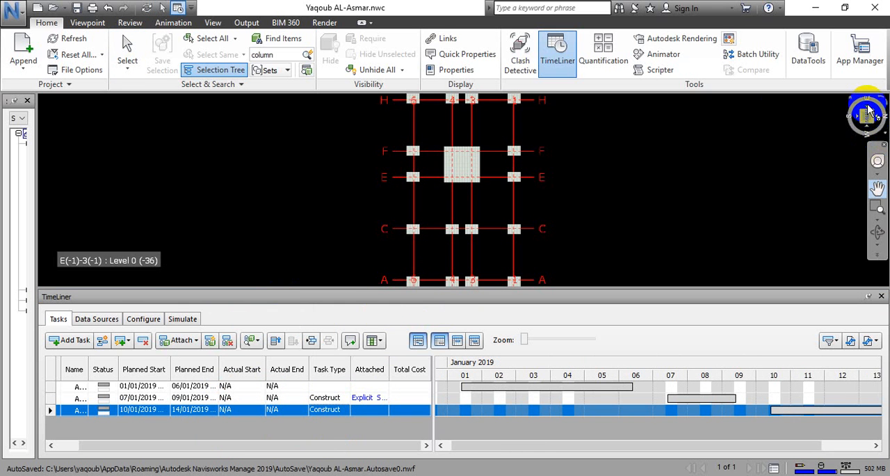
{"action": "left_click", "coordinate": [867, 112]}
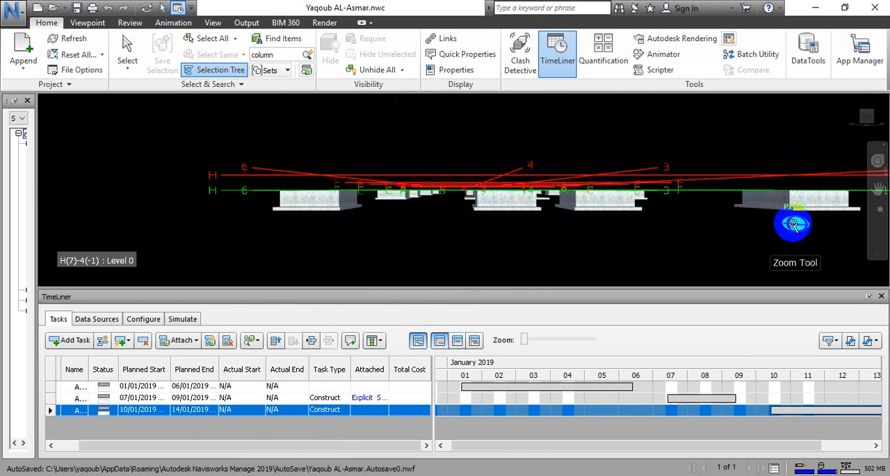
{"action": "scroll", "coordinate": [795, 224], "scroll_direction": "down", "scroll_amount": 3}
{"action": "middle_click_drag", "start_coordinate": [795, 221], "coordinate": [674, 219]}
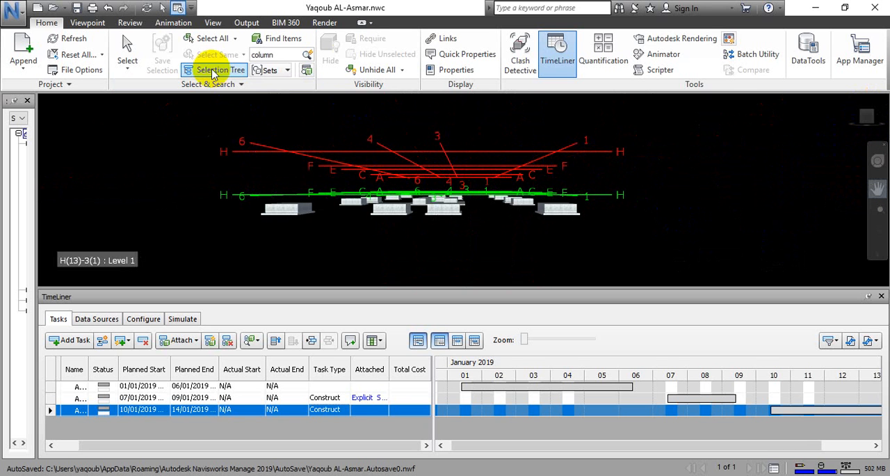
{"action": "left_click", "coordinate": [128, 53]}
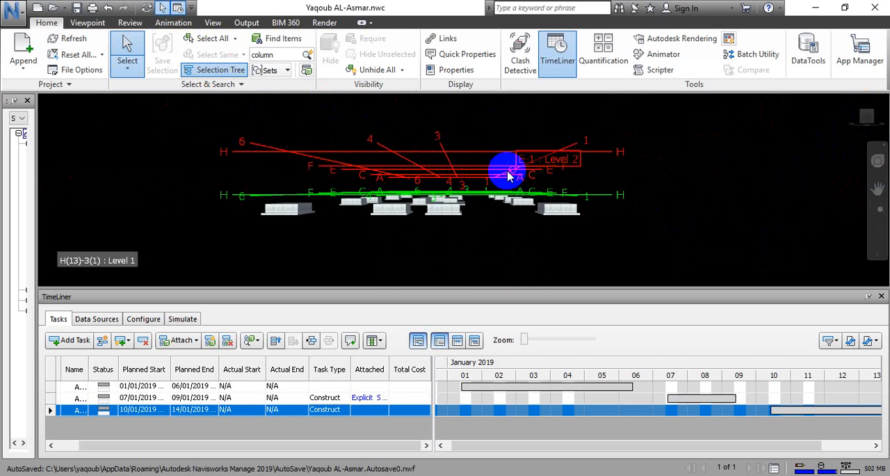
{"action": "left_click", "coordinate": [554, 208]}
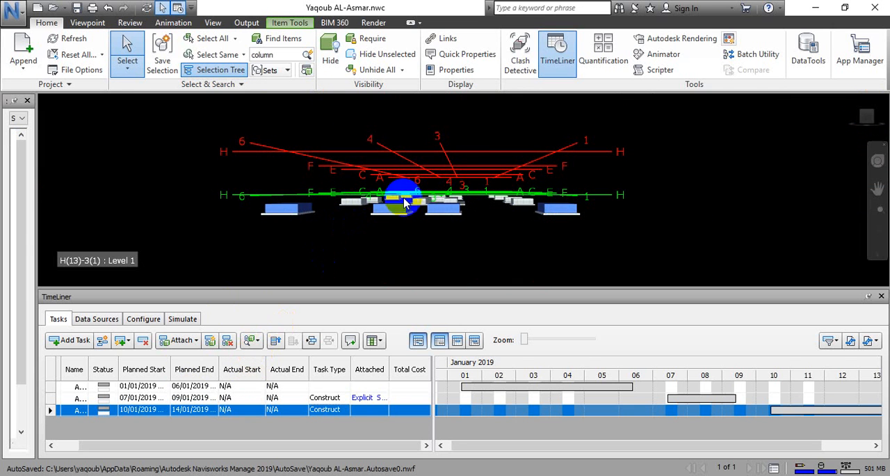
{"action": "left_click", "coordinate": [427, 221]}
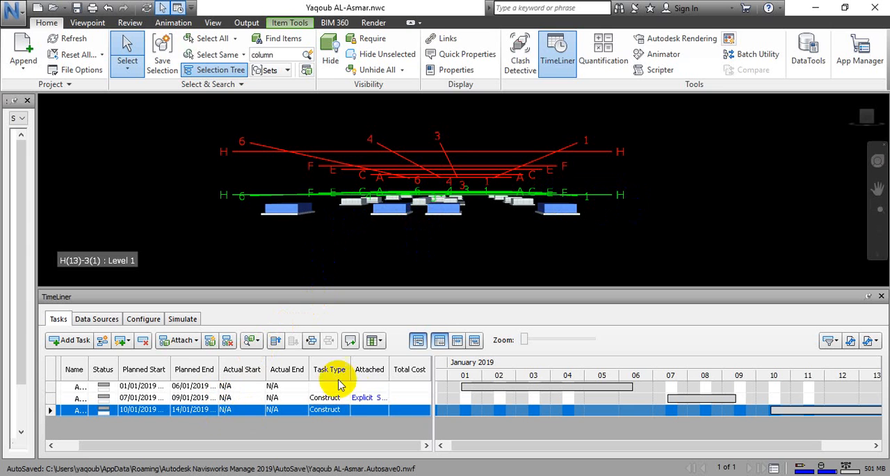
Attach the selected grid H footings to task A1030 as the current selection.
{"action": "left_click", "coordinate": [366, 413]}
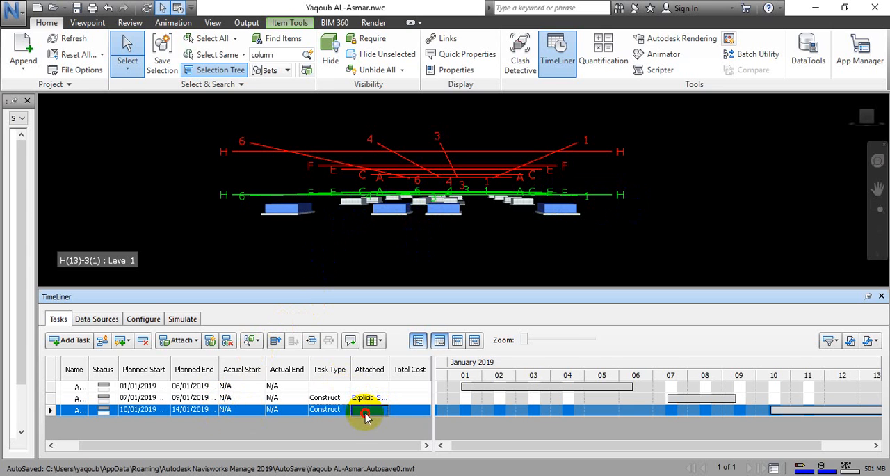
{"action": "left_click", "coordinate": [182, 340]}
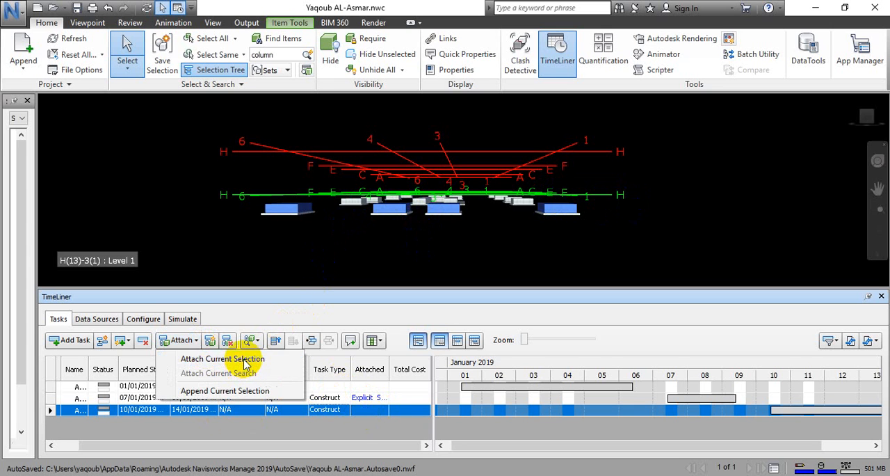
{"action": "left_click", "coordinate": [239, 358]}
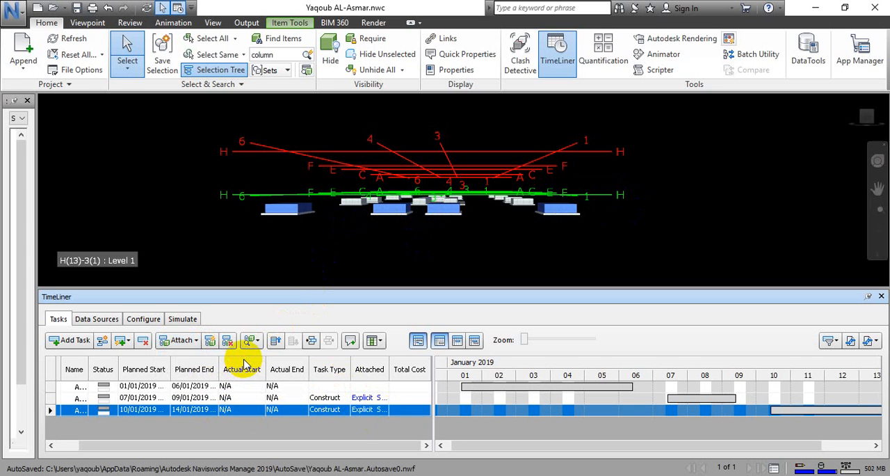
{"action": "left_click", "coordinate": [191, 343]}
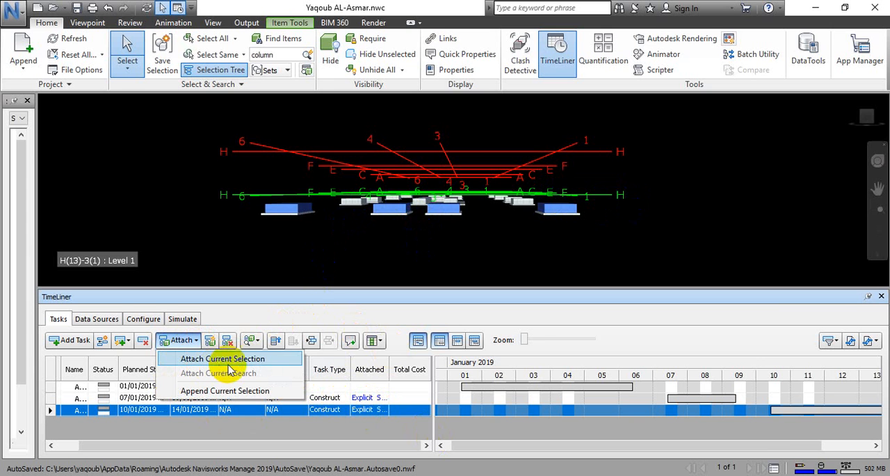
{"action": "left_click", "coordinate": [374, 263]}
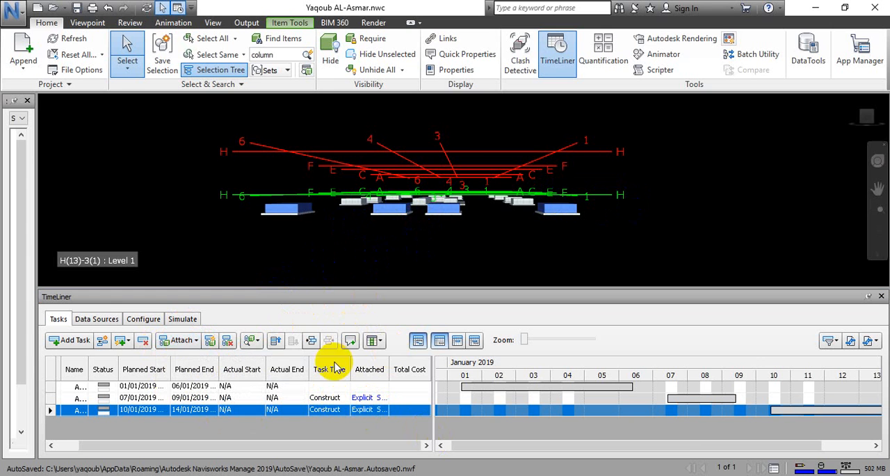
{"action": "left_click", "coordinate": [623, 188]}
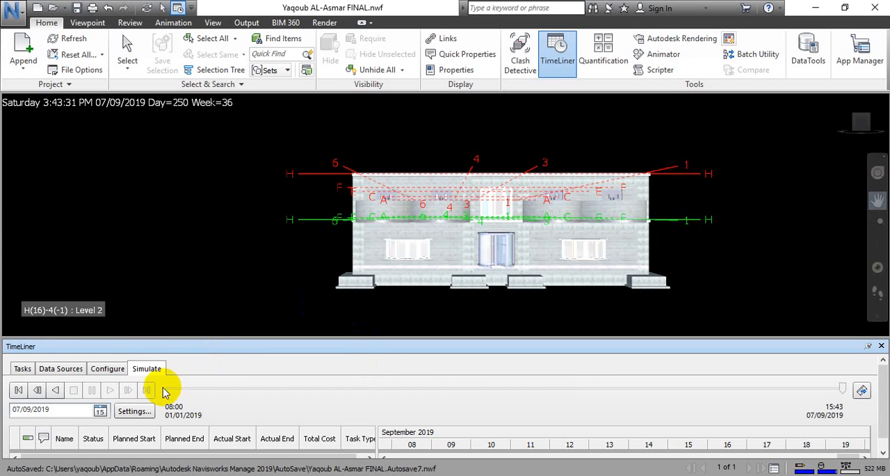
Enlarge the TimeLiner area in the finished project file and review its full task list from A1000 through A1630.
{"action": "left_click", "coordinate": [20, 369]}
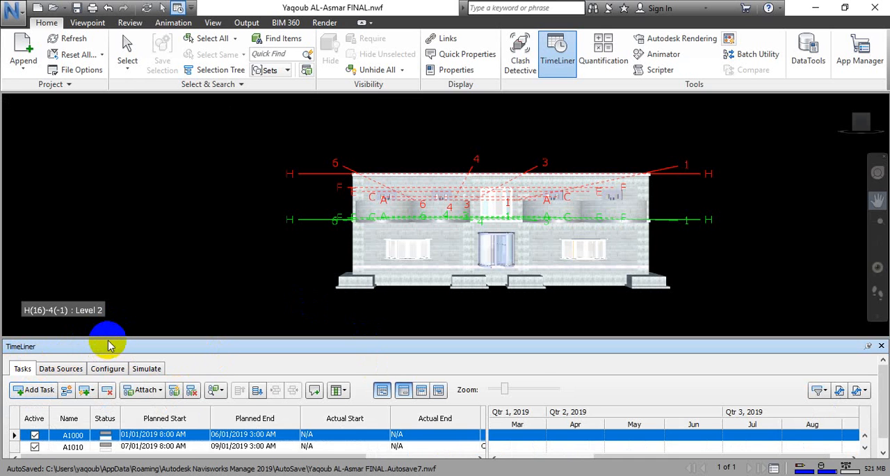
{"action": "left_click_drag", "start_coordinate": [110, 338], "coordinate": [146, 229]}
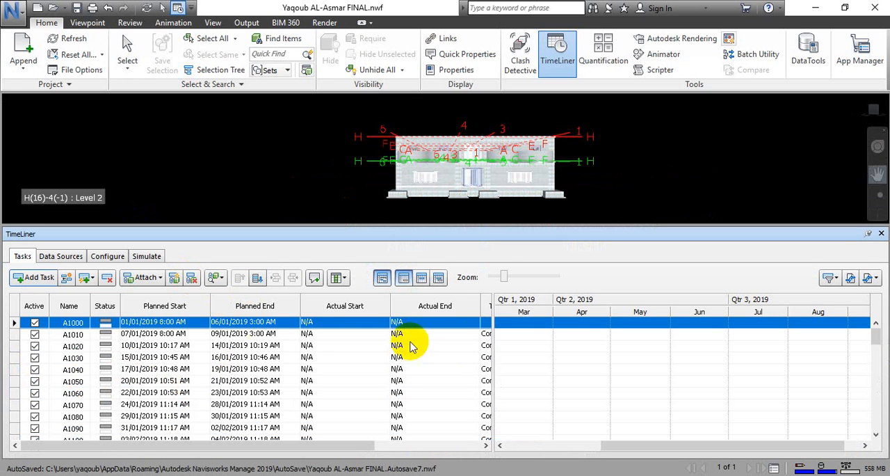
{"action": "left_click", "coordinate": [16, 336]}
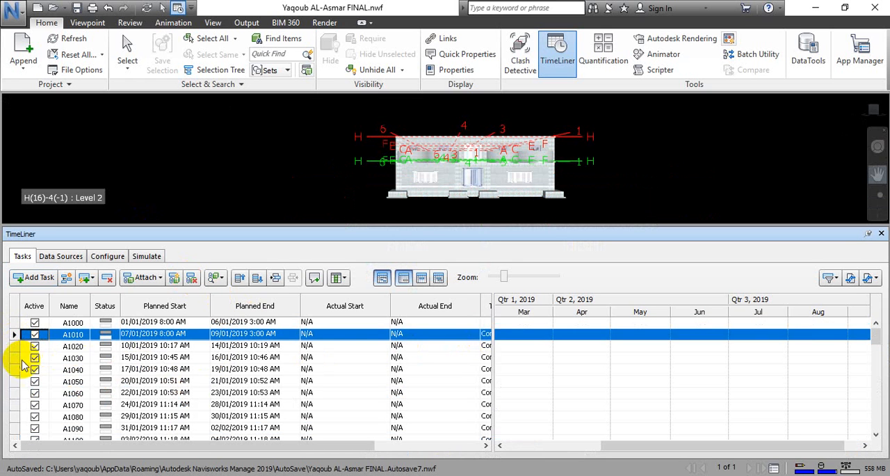
{"action": "key", "text": "Down"}
{"action": "key", "text": "Down"}
{"action": "key", "text": "Down"}
{"action": "key", "text": "Down"}
{"action": "key", "text": "Down"}
{"action": "key", "text": "Down"}
{"action": "key", "text": "Down"}
{"action": "key", "text": "Down"}
{"action": "key", "text": "Down"}
{"action": "key", "text": "Down"}
{"action": "key", "text": "Down"}
{"action": "key", "text": "Down"}
{"action": "key", "text": "Down"}
{"action": "key", "text": "Down"}
{"action": "key", "text": "Down"}
{"action": "key", "text": "Down"}
{"action": "key", "text": "Down"}
{"action": "key", "text": "Down"}
{"action": "key", "text": "Down"}
{"action": "key", "text": "Down"}
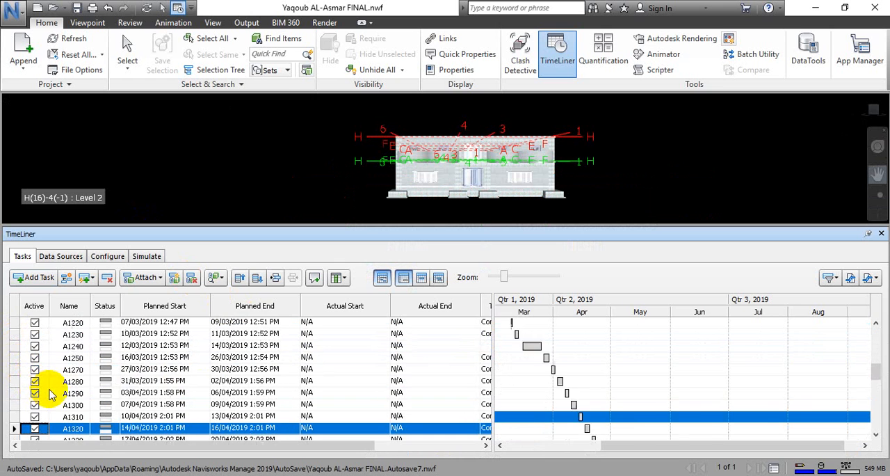
{"action": "key", "text": "Down"}
{"action": "key", "text": "Down"}
{"action": "key", "text": "Down"}
{"action": "key", "text": "Down"}
{"action": "key", "text": "Down"}
{"action": "key", "text": "Down"}
{"action": "key", "text": "Down"}
{"action": "key", "text": "Down"}
{"action": "key", "text": "Down"}
{"action": "key", "text": "Down"}
{"action": "key", "text": "Down"}
{"action": "key", "text": "Down"}
{"action": "key", "text": "Down"}
{"action": "key", "text": "Down"}
{"action": "key", "text": "Down"}
{"action": "key", "text": "Down"}
{"action": "key", "text": "Down"}
{"action": "key", "text": "Down"}
{"action": "key", "text": "Down"}
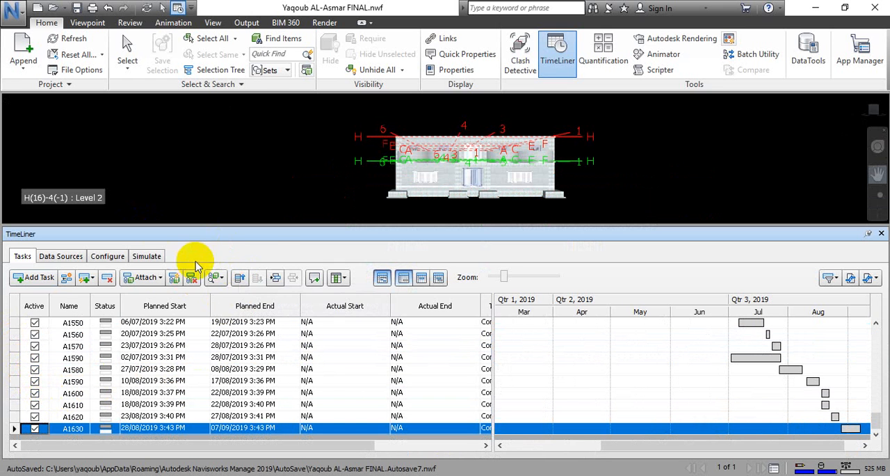
Rewind the construction simulation to its start date, 01/01/2019.
{"action": "left_click", "coordinate": [147, 257]}
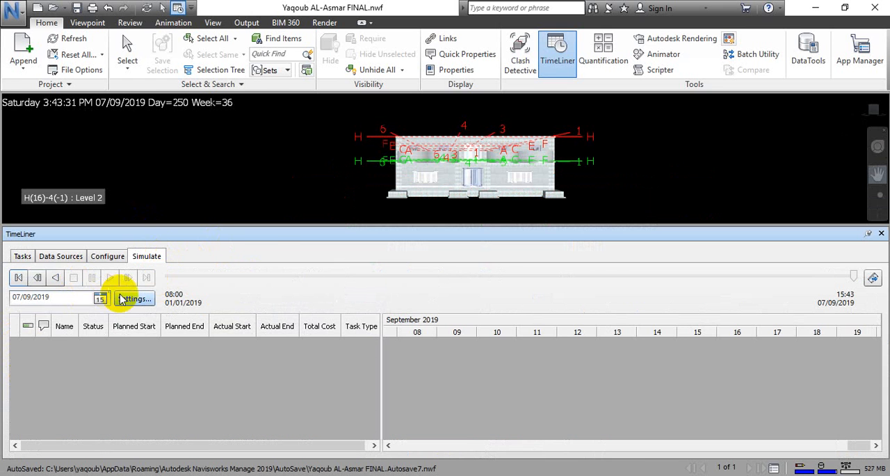
{"action": "left_click", "coordinate": [18, 276]}
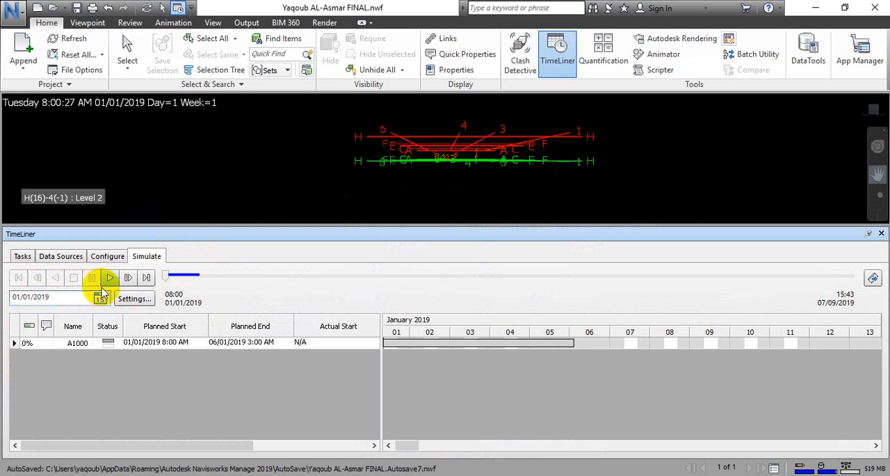
{"action": "left_click", "coordinate": [126, 299]}
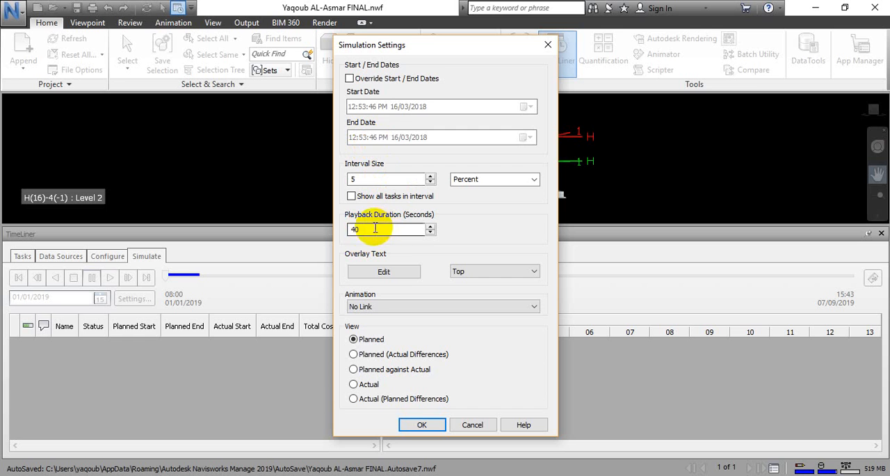
{"action": "left_click_drag", "start_coordinate": [377, 233], "coordinate": [348, 236]}
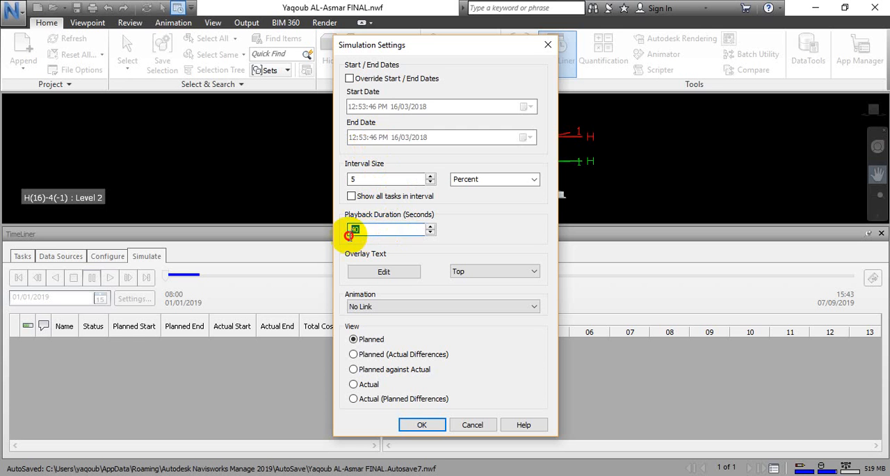
{"action": "left_click", "coordinate": [472, 424]}
{"action": "left_click", "coordinate": [441, 192]}
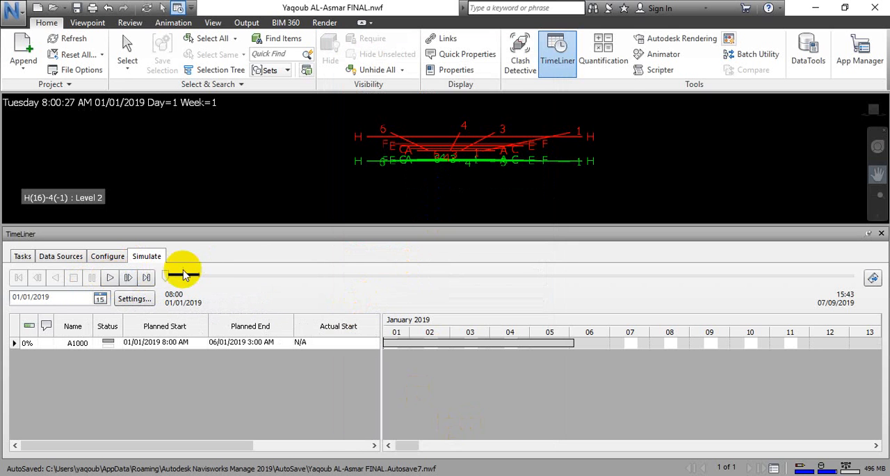
Set the simulation's playback duration to 30 seconds.
{"action": "left_click", "coordinate": [134, 299]}
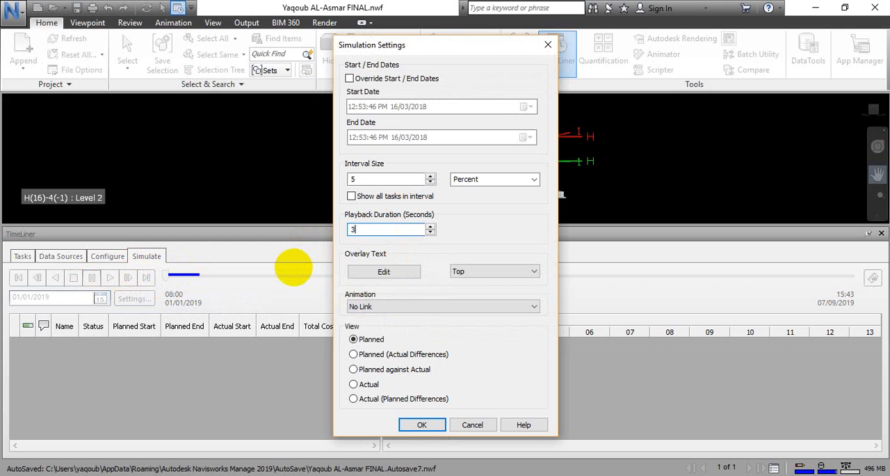
{"action": "left_click", "coordinate": [422, 424]}
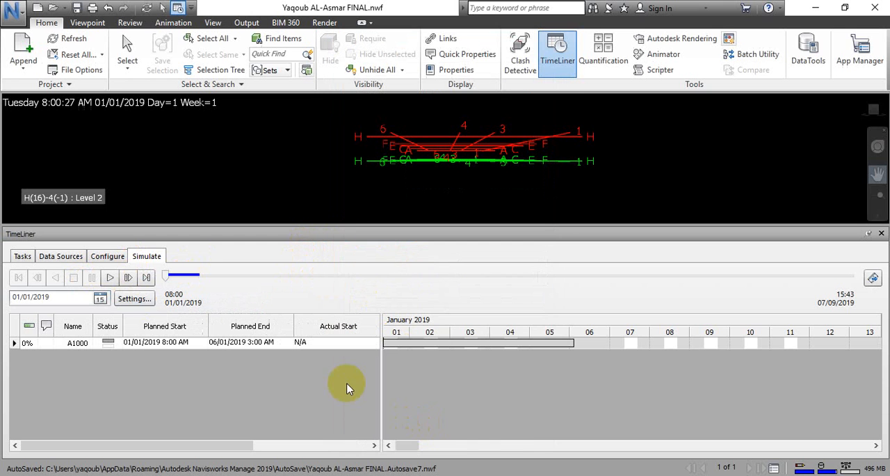
Play the construction simulation through to its end in an enlarged model view, watching the building sequence from the front.
{"action": "left_click", "coordinate": [110, 278]}
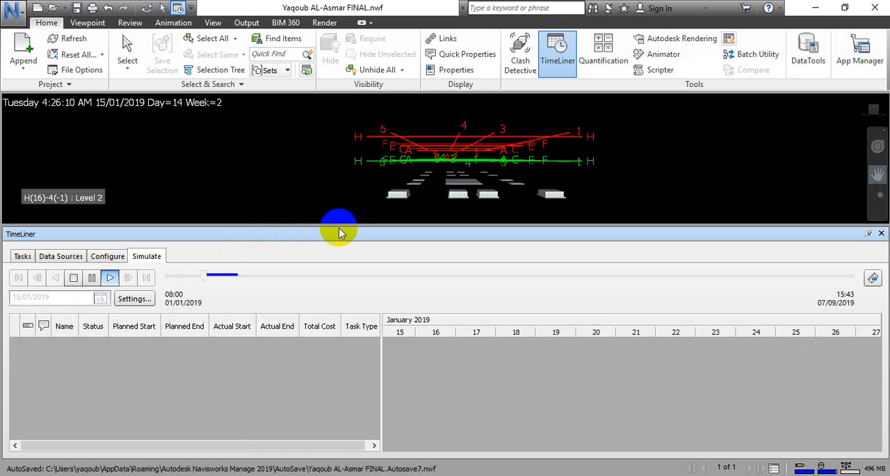
{"action": "left_click_drag", "start_coordinate": [341, 230], "coordinate": [336, 353]}
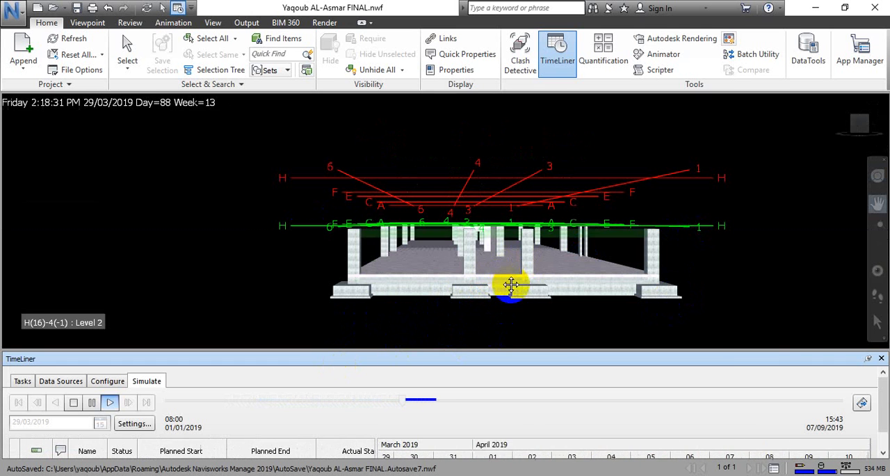
{"action": "left_click_drag", "start_coordinate": [565, 228], "coordinate": [549, 253]}
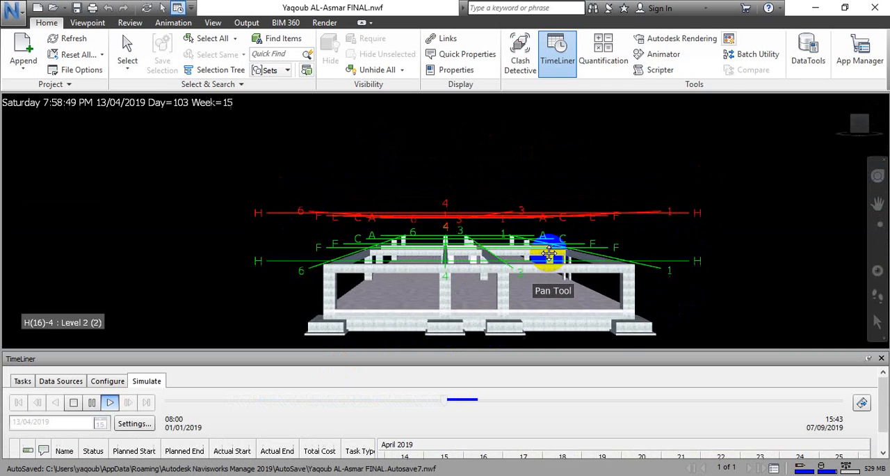
{"action": "middle_click_drag", "start_coordinate": [548, 253], "coordinate": [539, 257]}
{"action": "middle_click_drag", "start_coordinate": [630, 222], "coordinate": [633, 233]}
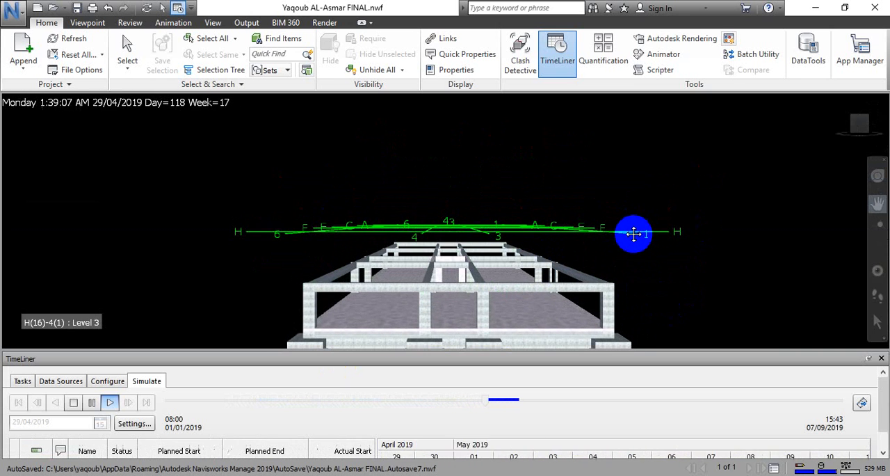
{"action": "left_click_drag", "start_coordinate": [634, 234], "coordinate": [638, 241]}
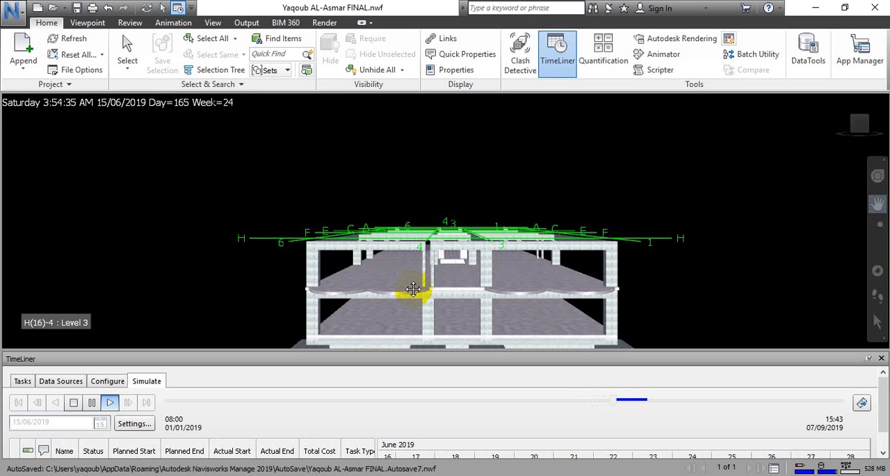
{"action": "left_click_drag", "start_coordinate": [410, 290], "coordinate": [482, 215]}
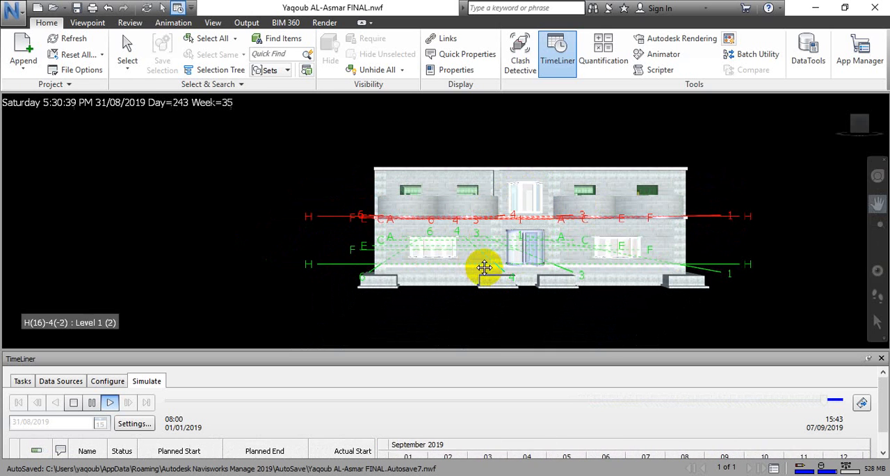
{"action": "left_click_drag", "start_coordinate": [444, 320], "coordinate": [309, 351]}
Return to the task list and examine the front of the completed building.
{"action": "left_click", "coordinate": [25, 384]}
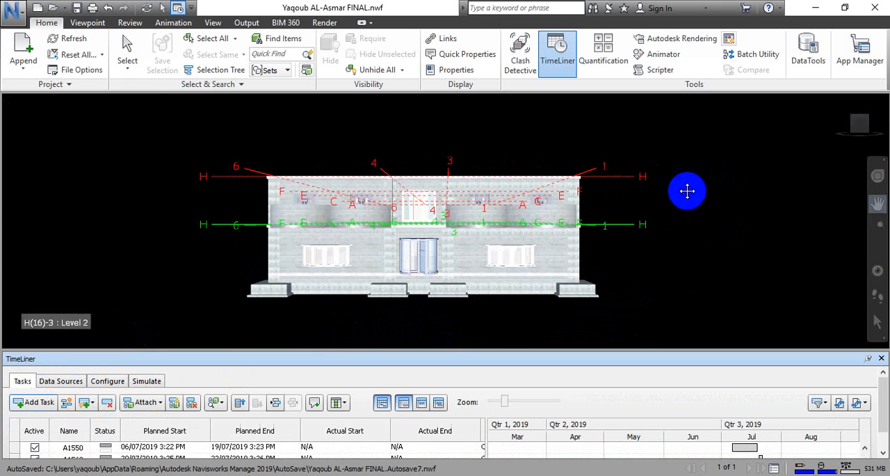
{"action": "middle_click_drag", "start_coordinate": [628, 225], "coordinate": [663, 224]}
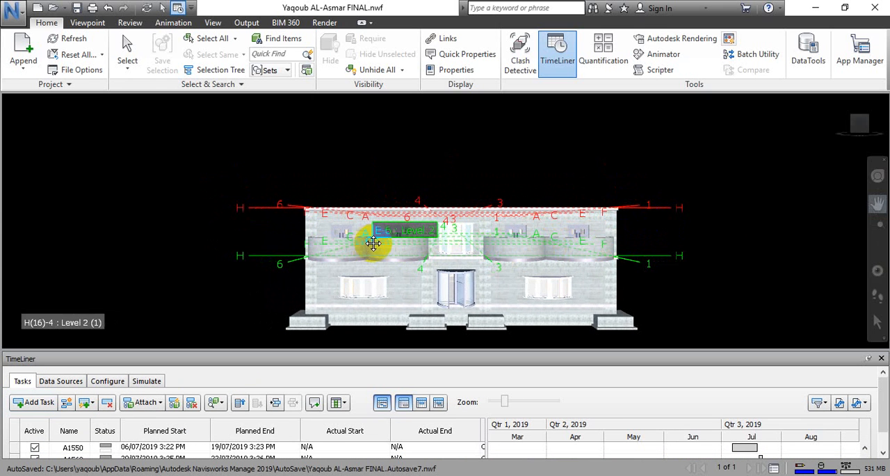
{"action": "scroll", "coordinate": [675, 221], "scroll_direction": "down", "scroll_amount": 3}
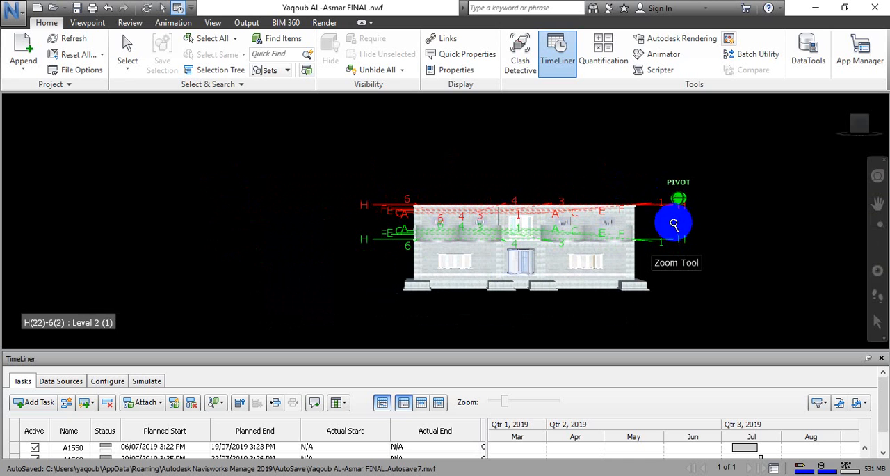